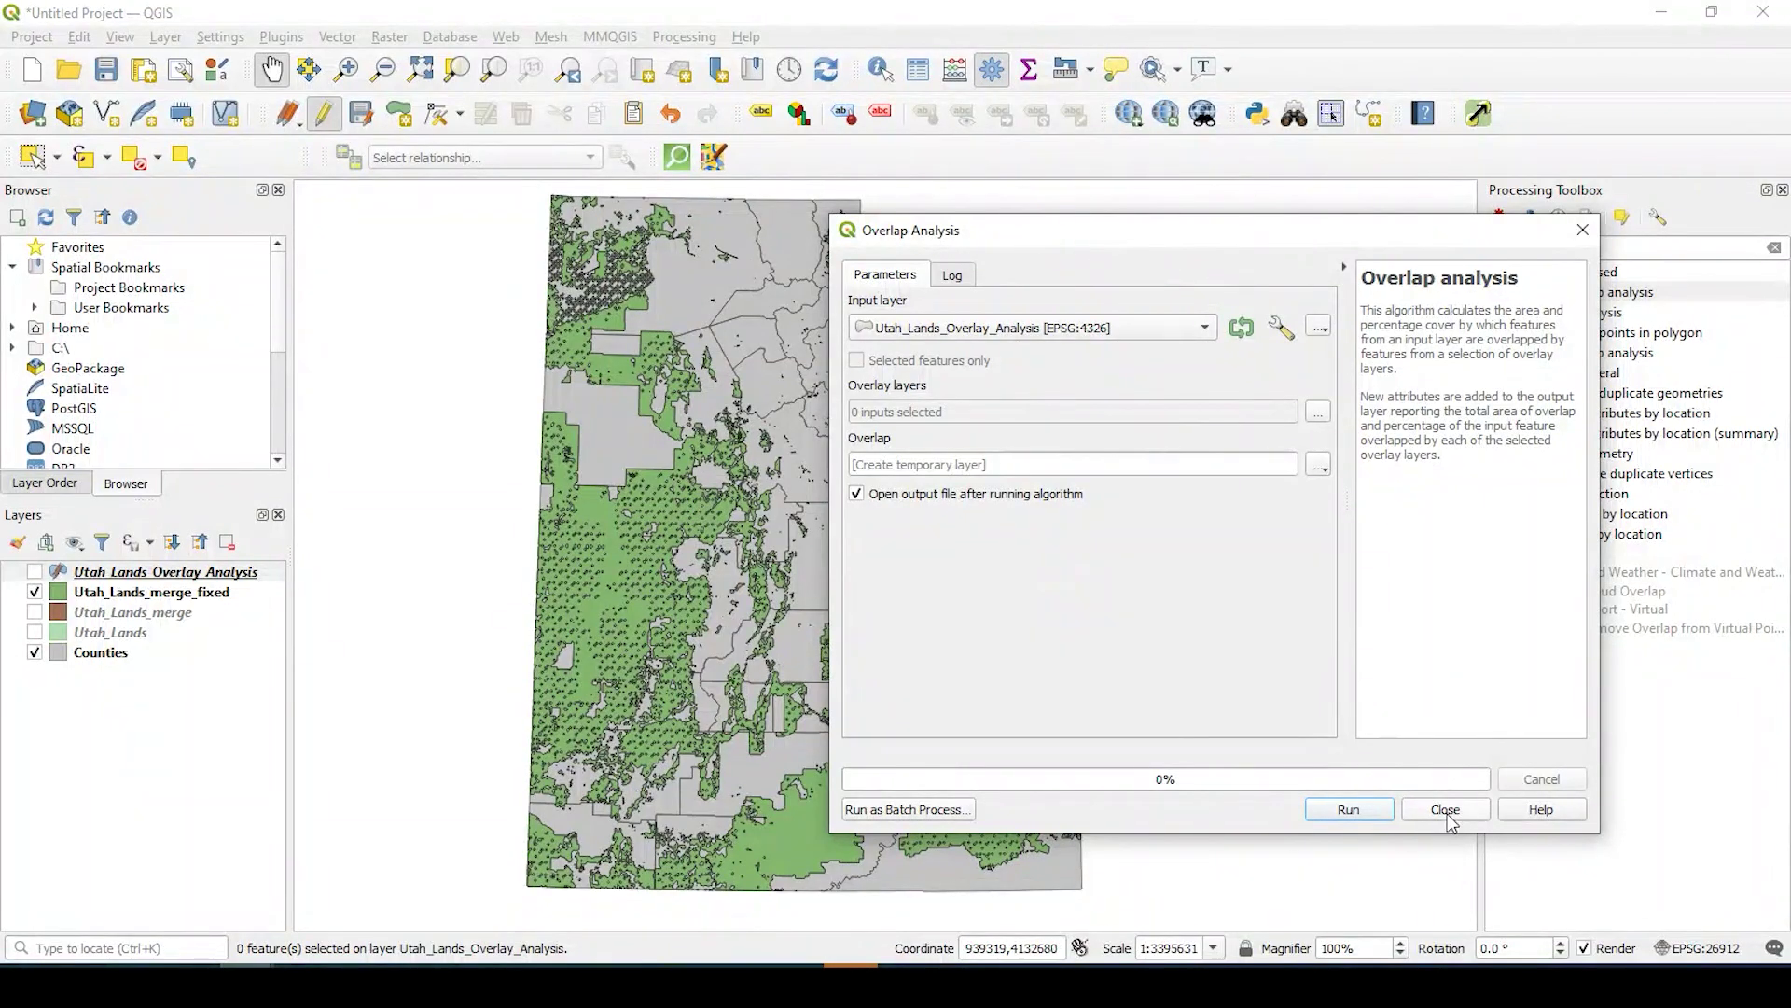
Step: Give Utah_Lands_Overlay_Analysis a five-class graduated BLM_PCT style, then toggle its visibility to preview it
{"action": "left_click", "coordinate": [1445, 809]}
{"action": "left_click", "coordinate": [680, 94]}
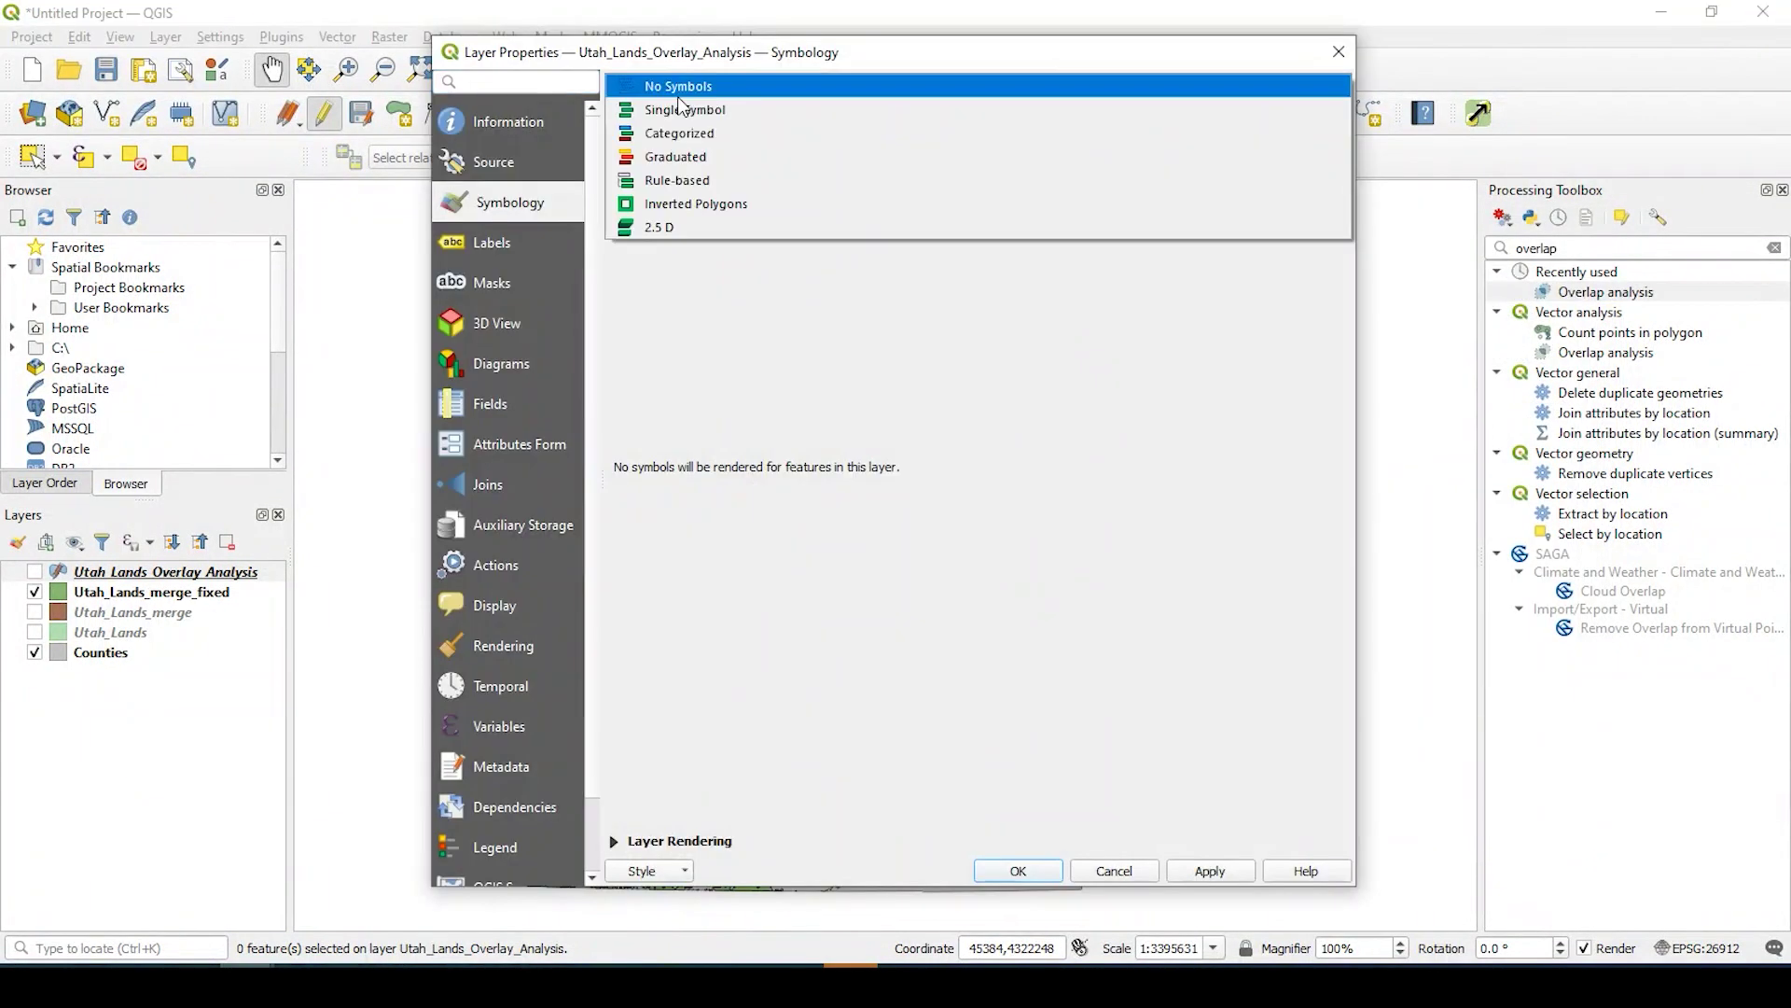
{"action": "left_click", "coordinate": [675, 157]}
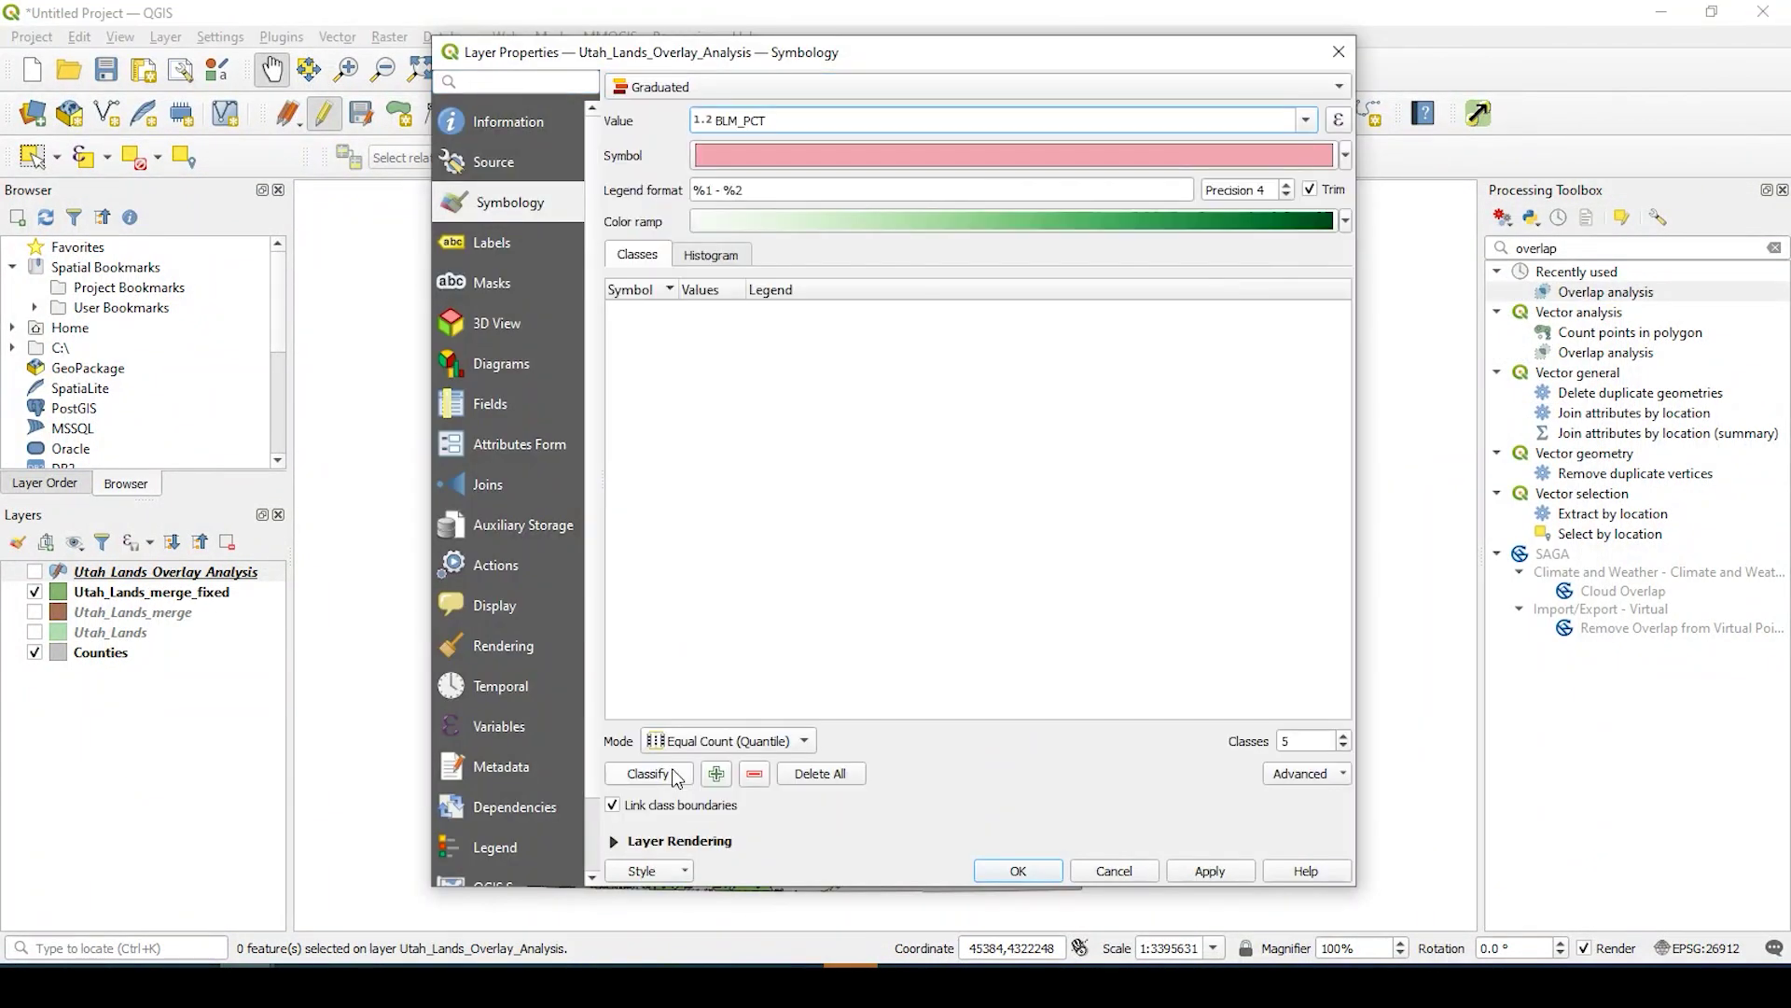
{"action": "left_click", "coordinate": [675, 778]}
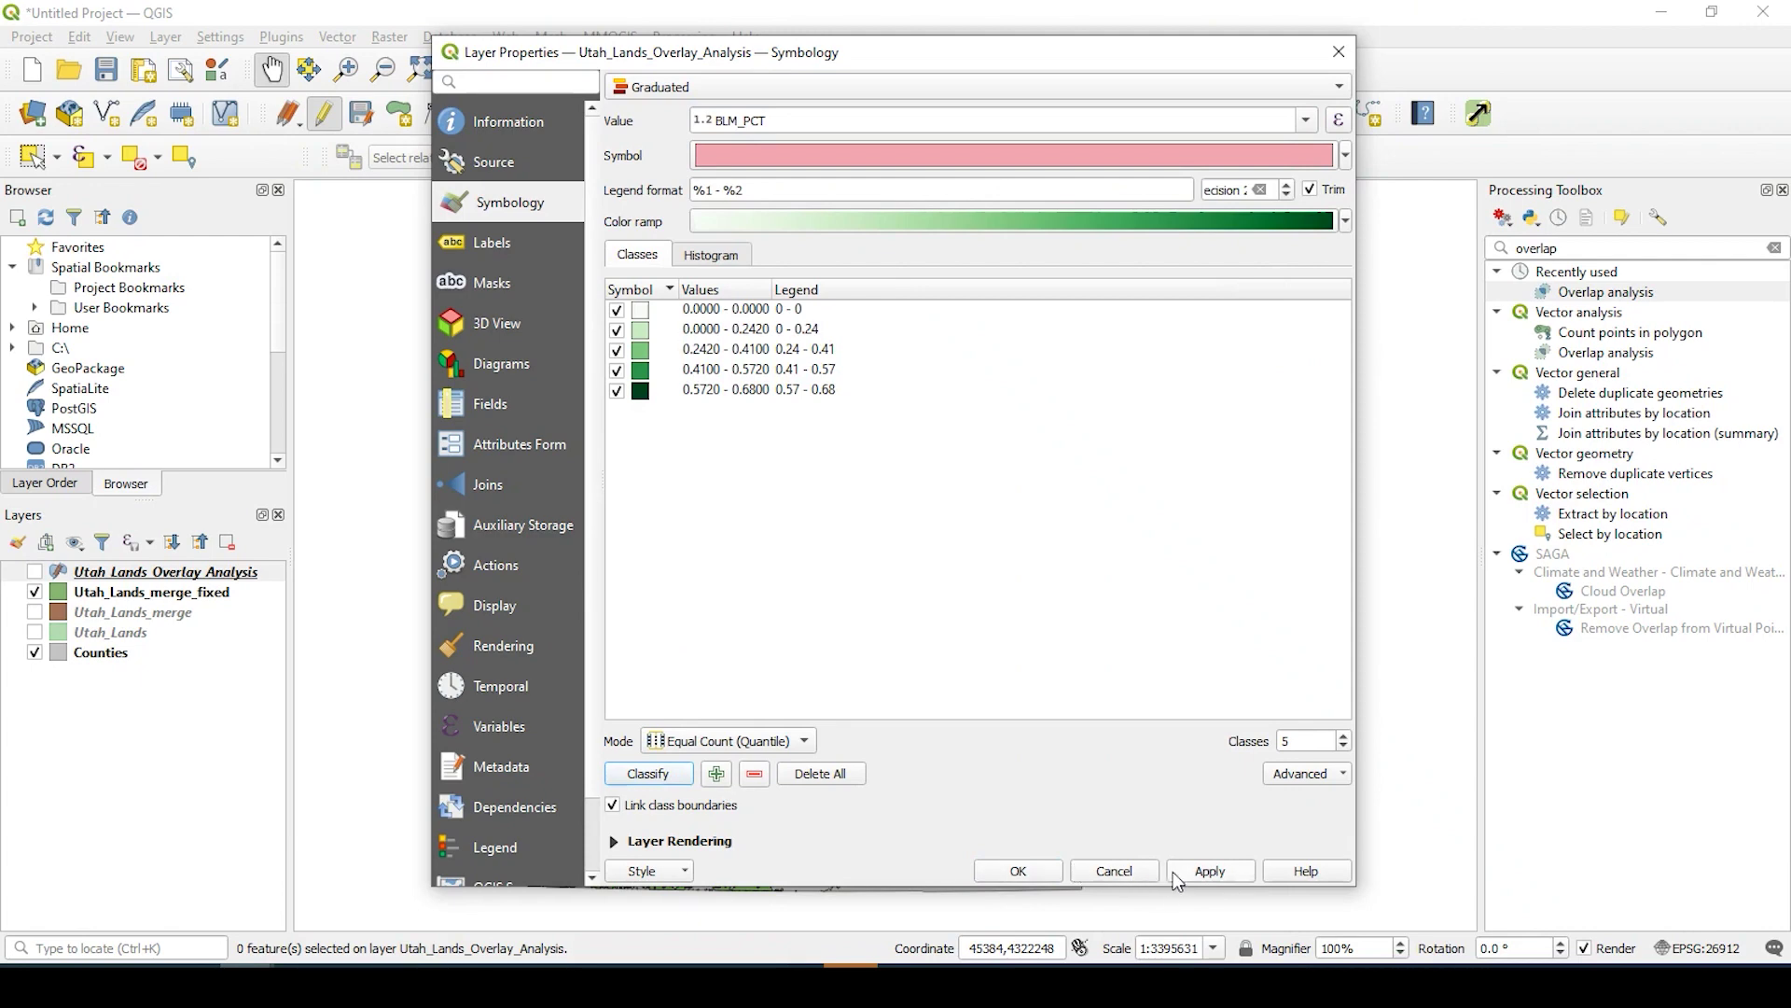
{"action": "left_click", "coordinate": [1019, 871]}
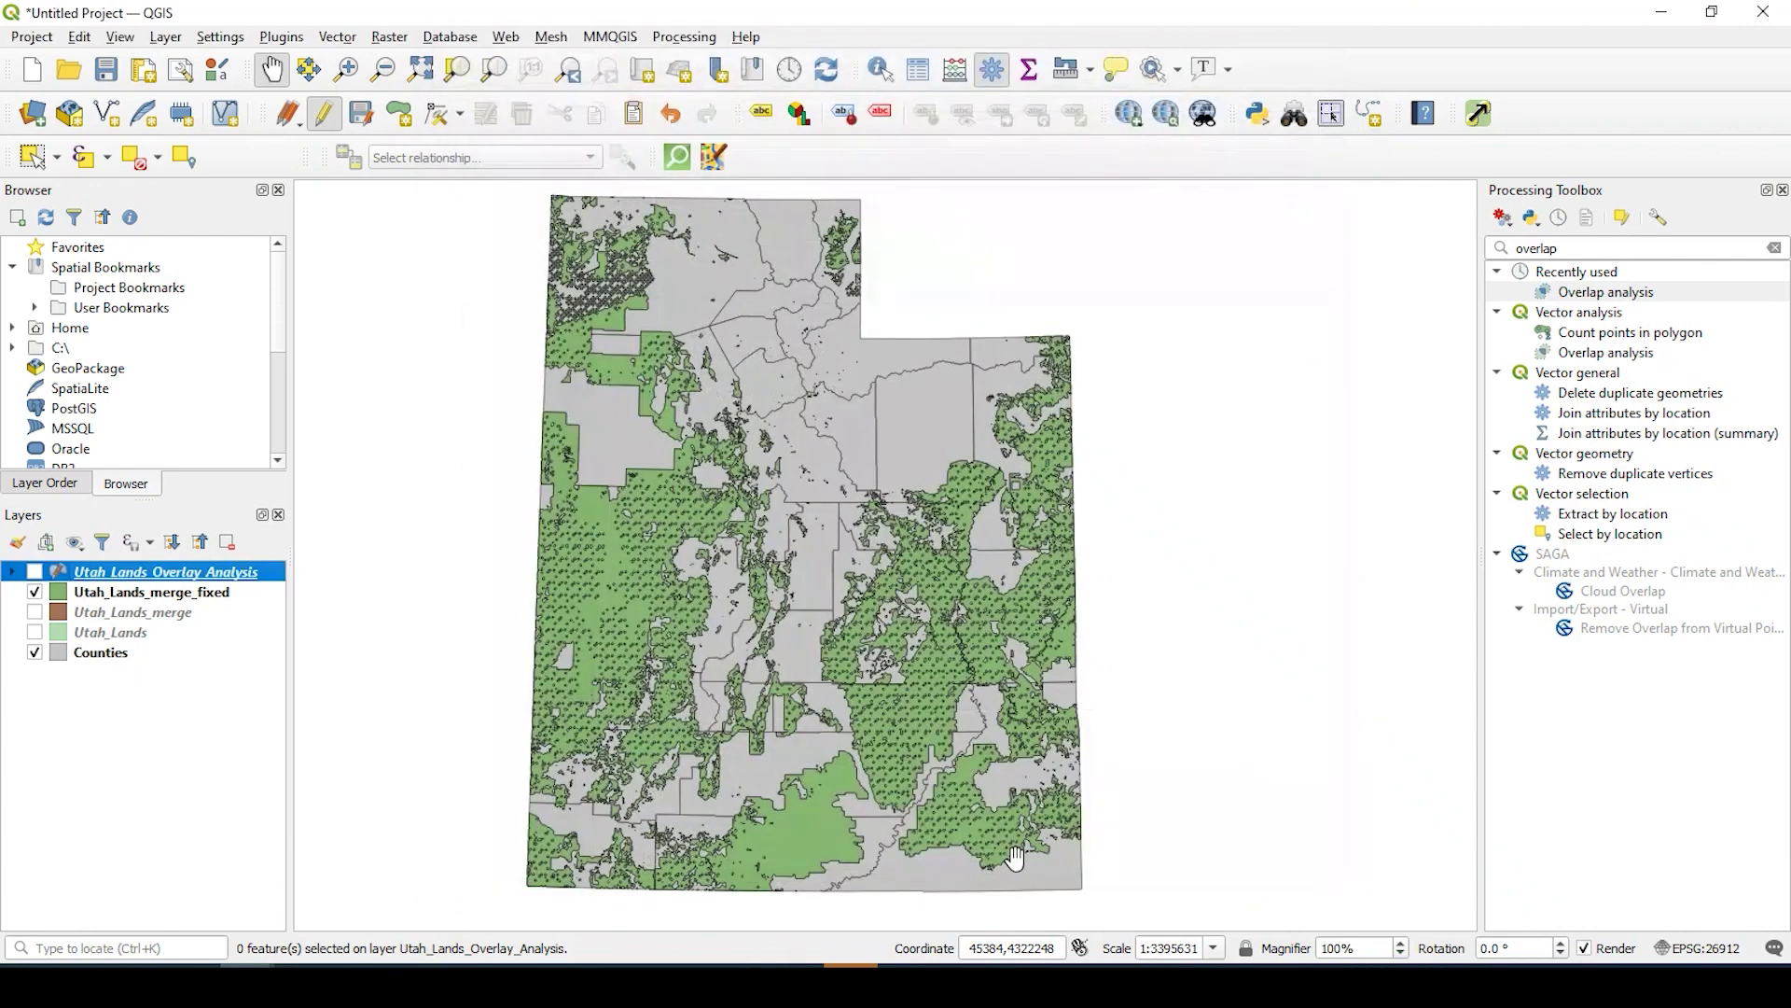
{"action": "left_click", "coordinate": [36, 572]}
{"action": "left_click", "coordinate": [36, 571]}
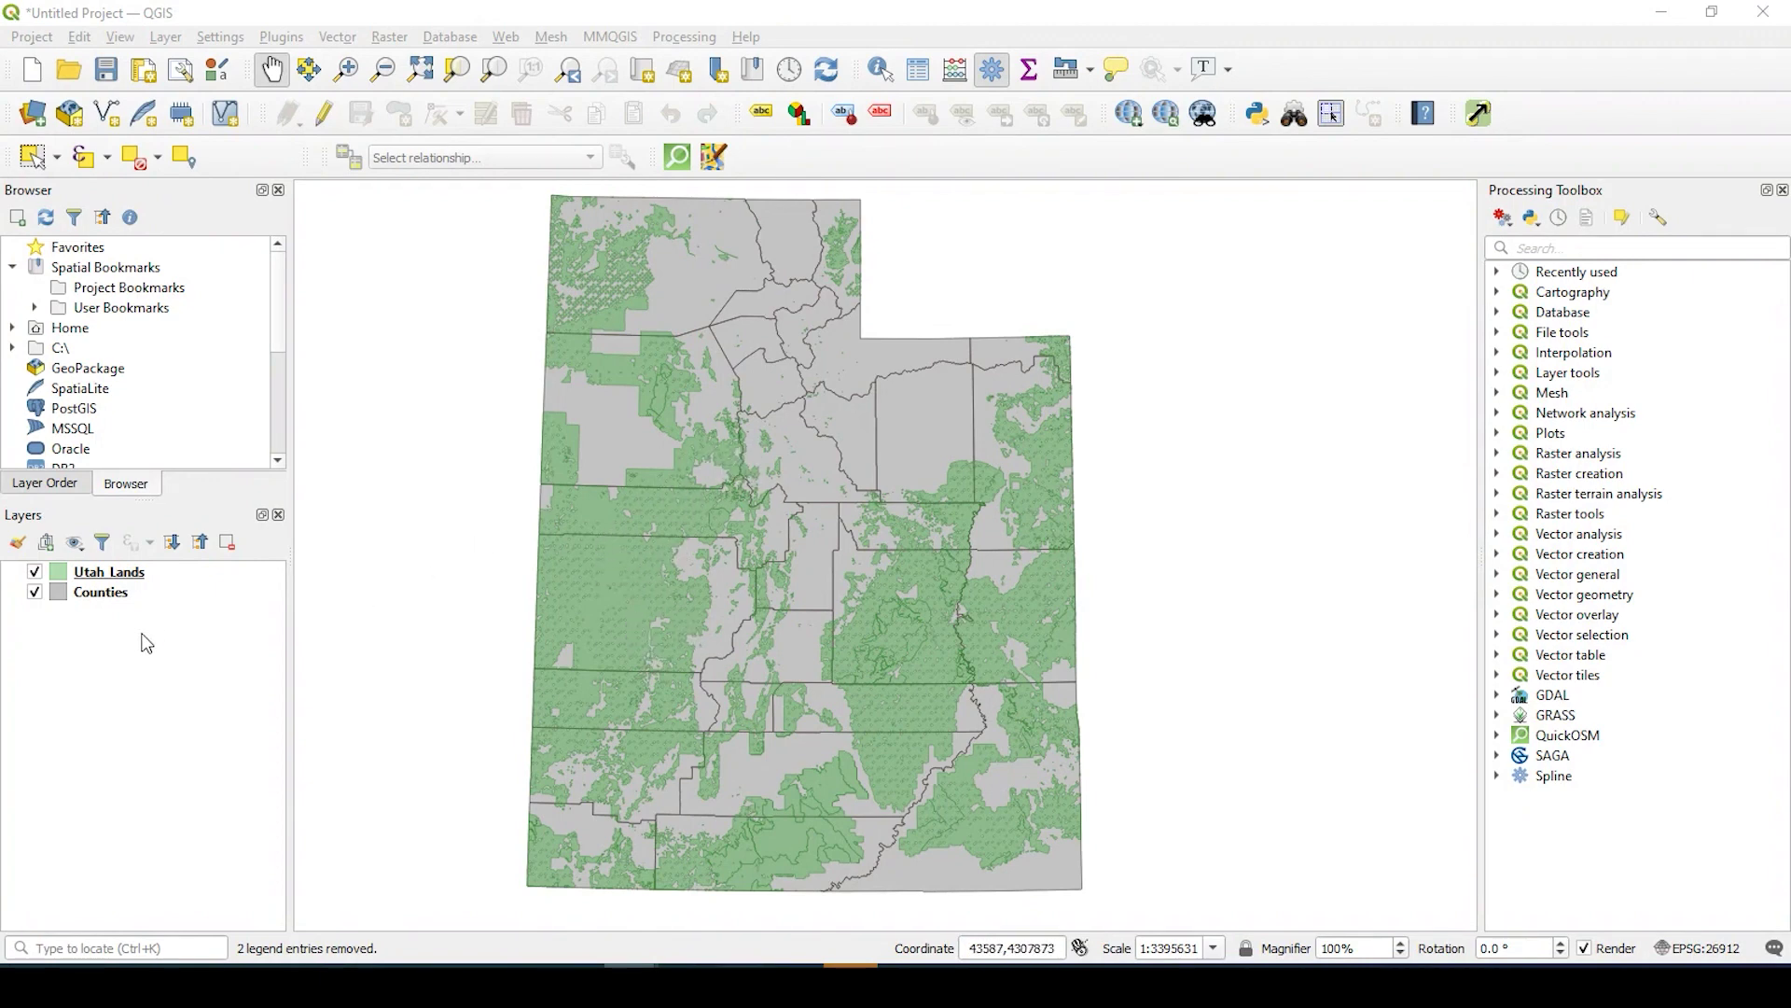
Step: Open the Utah_Lands attribute table to check its fields, then close it
{"action": "left_click", "coordinate": [117, 572]}
{"action": "right_click", "coordinate": [114, 572]}
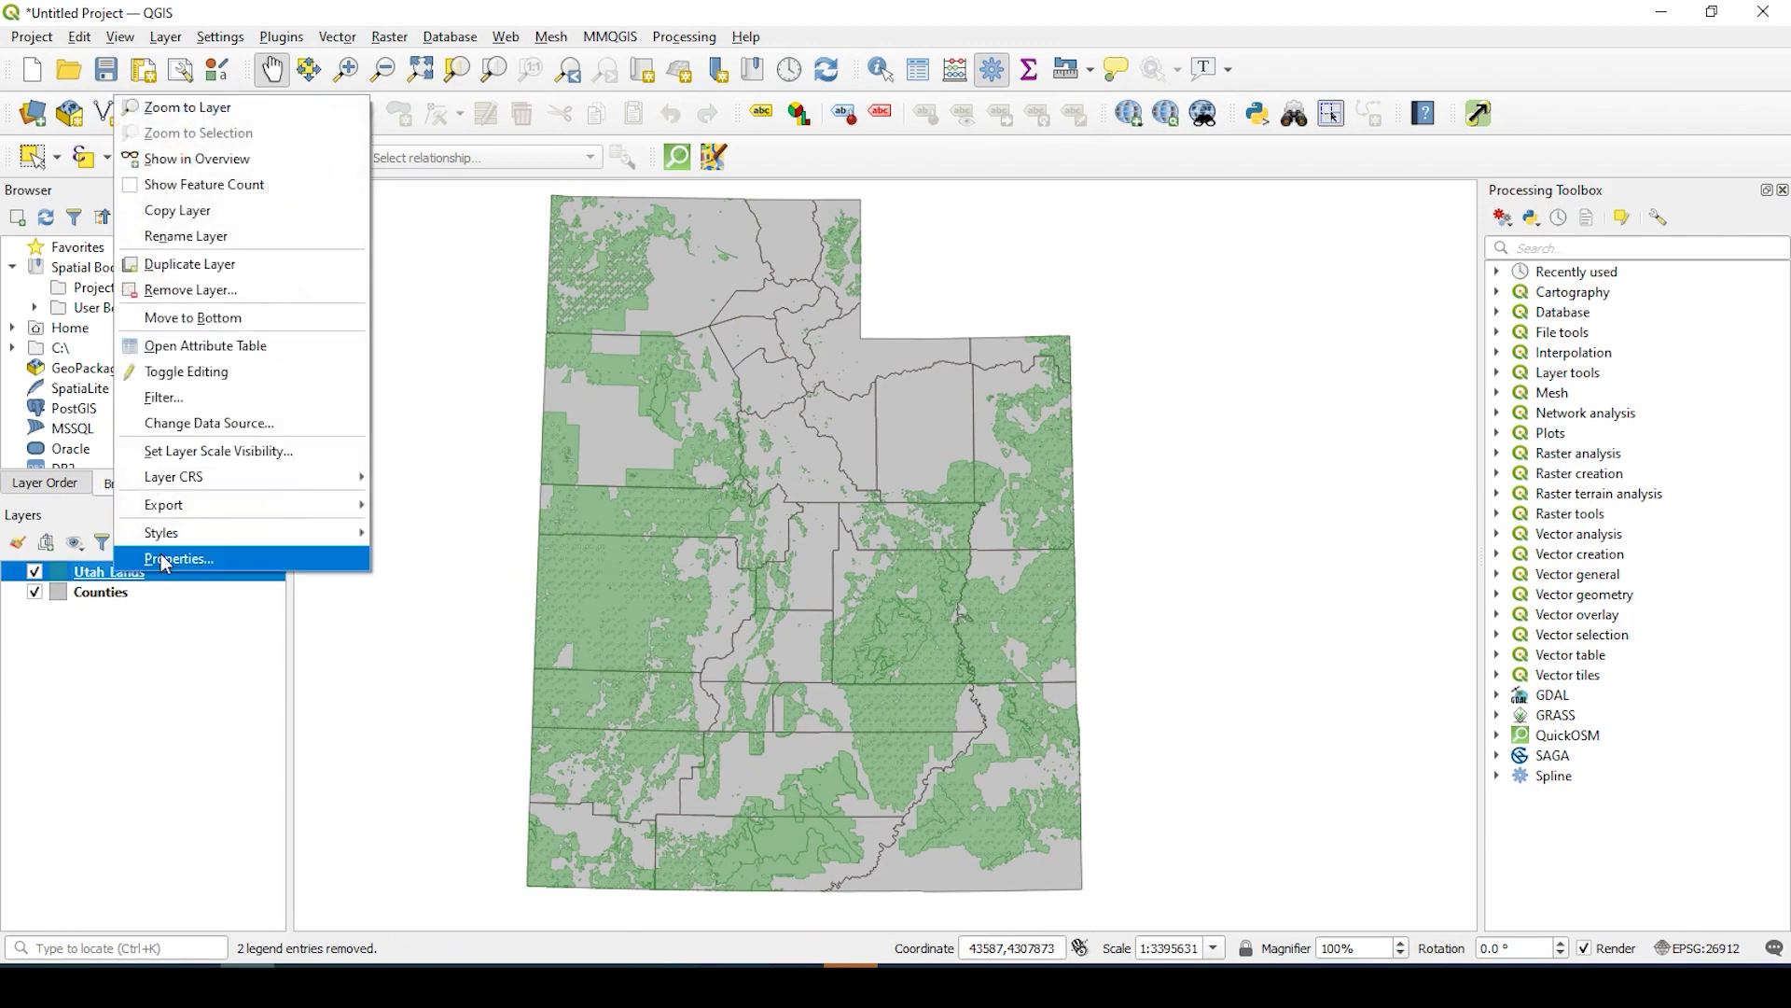
{"action": "left_click", "coordinate": [197, 345]}
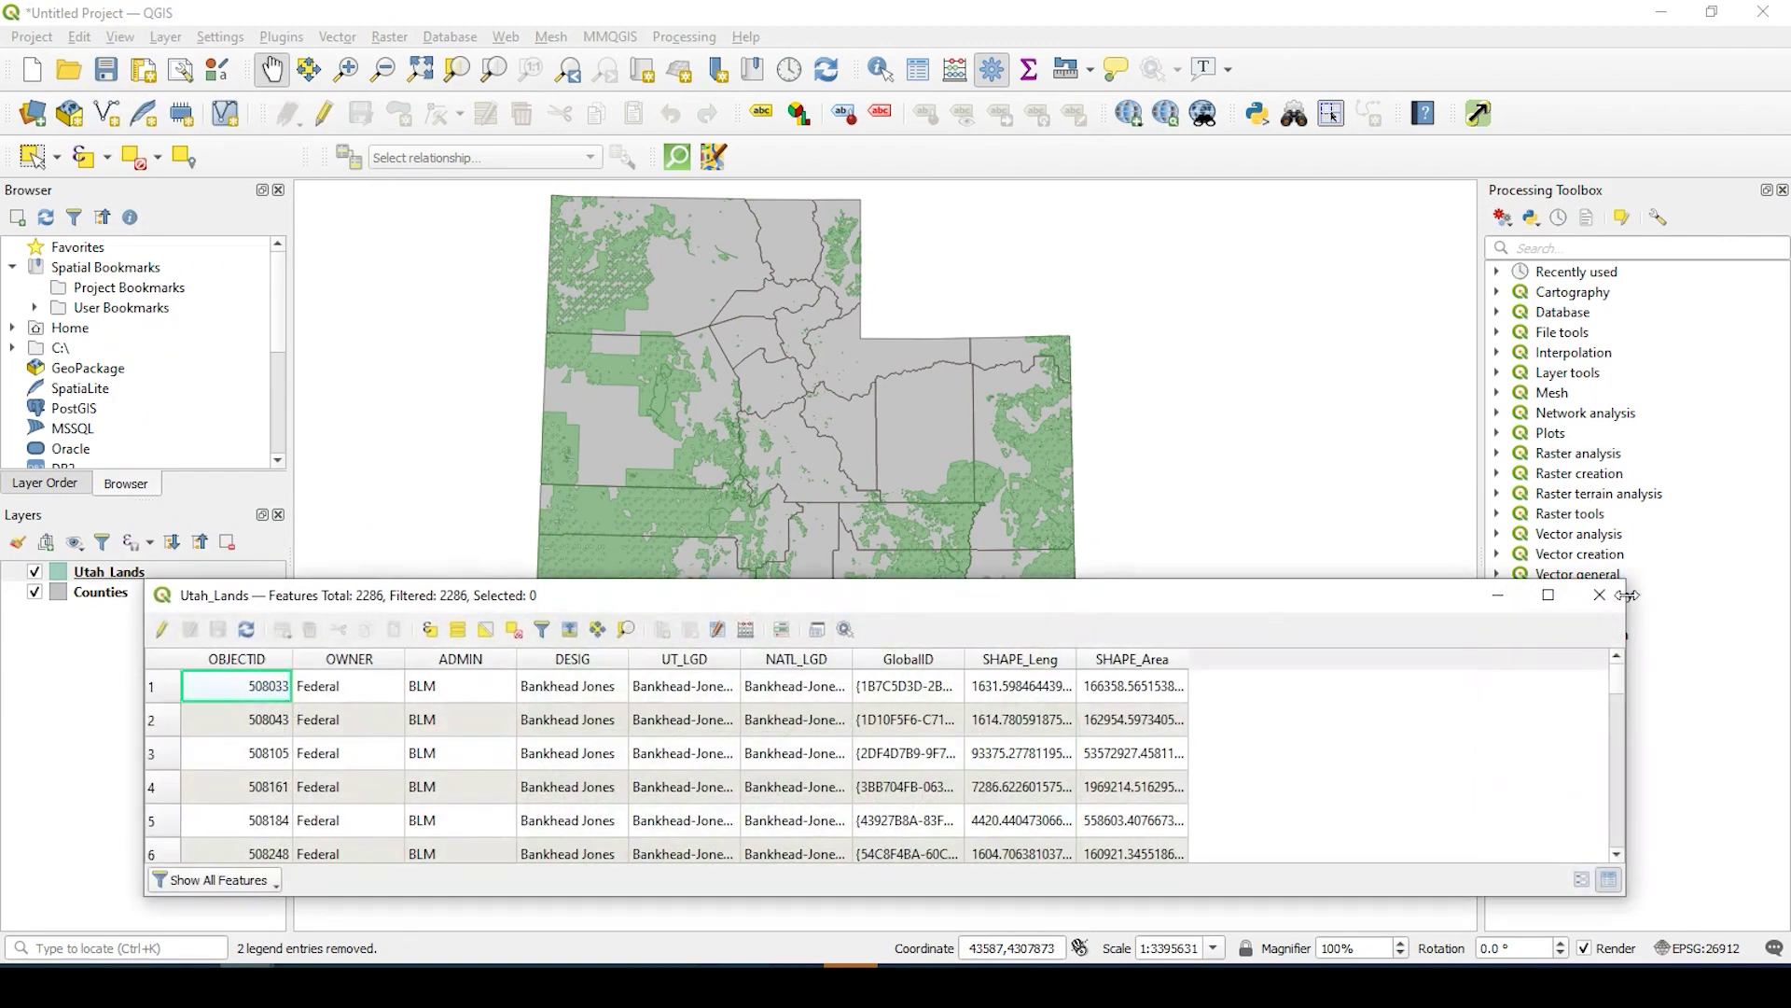
{"action": "left_click", "coordinate": [1599, 594]}
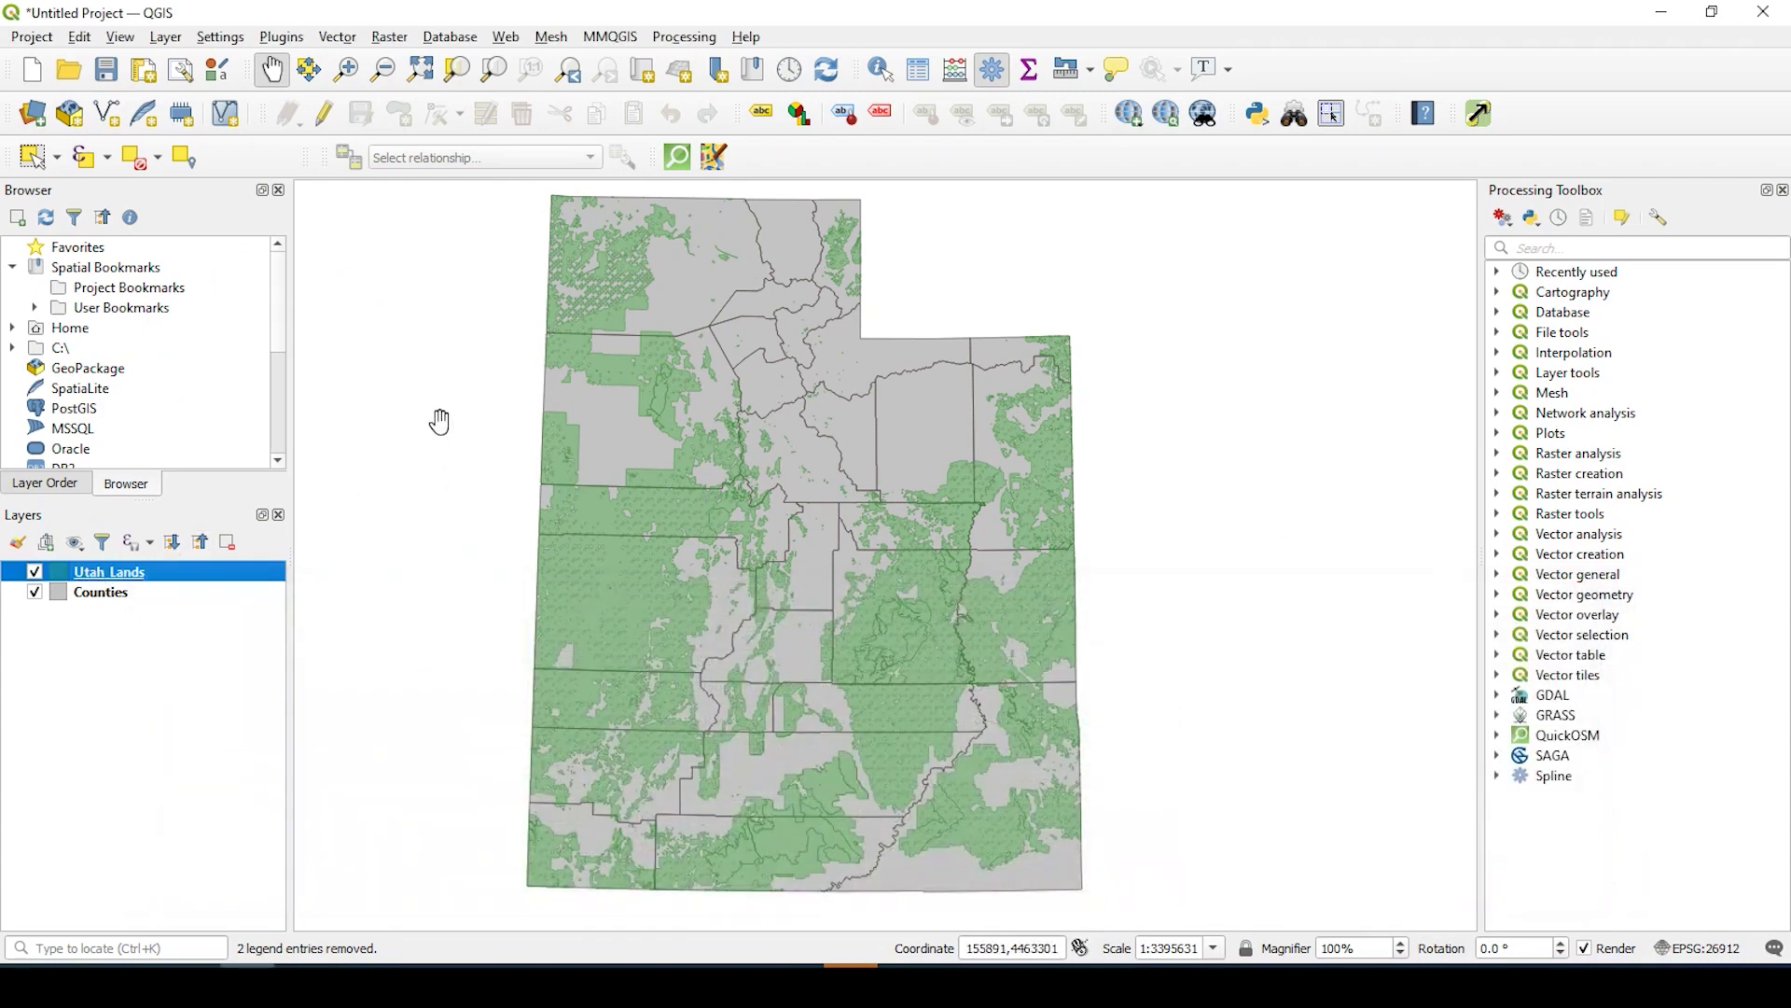
Step: Open the Collect Geometries tool from the Vector Geometry Tools menu
{"action": "left_click", "coordinate": [337, 38]}
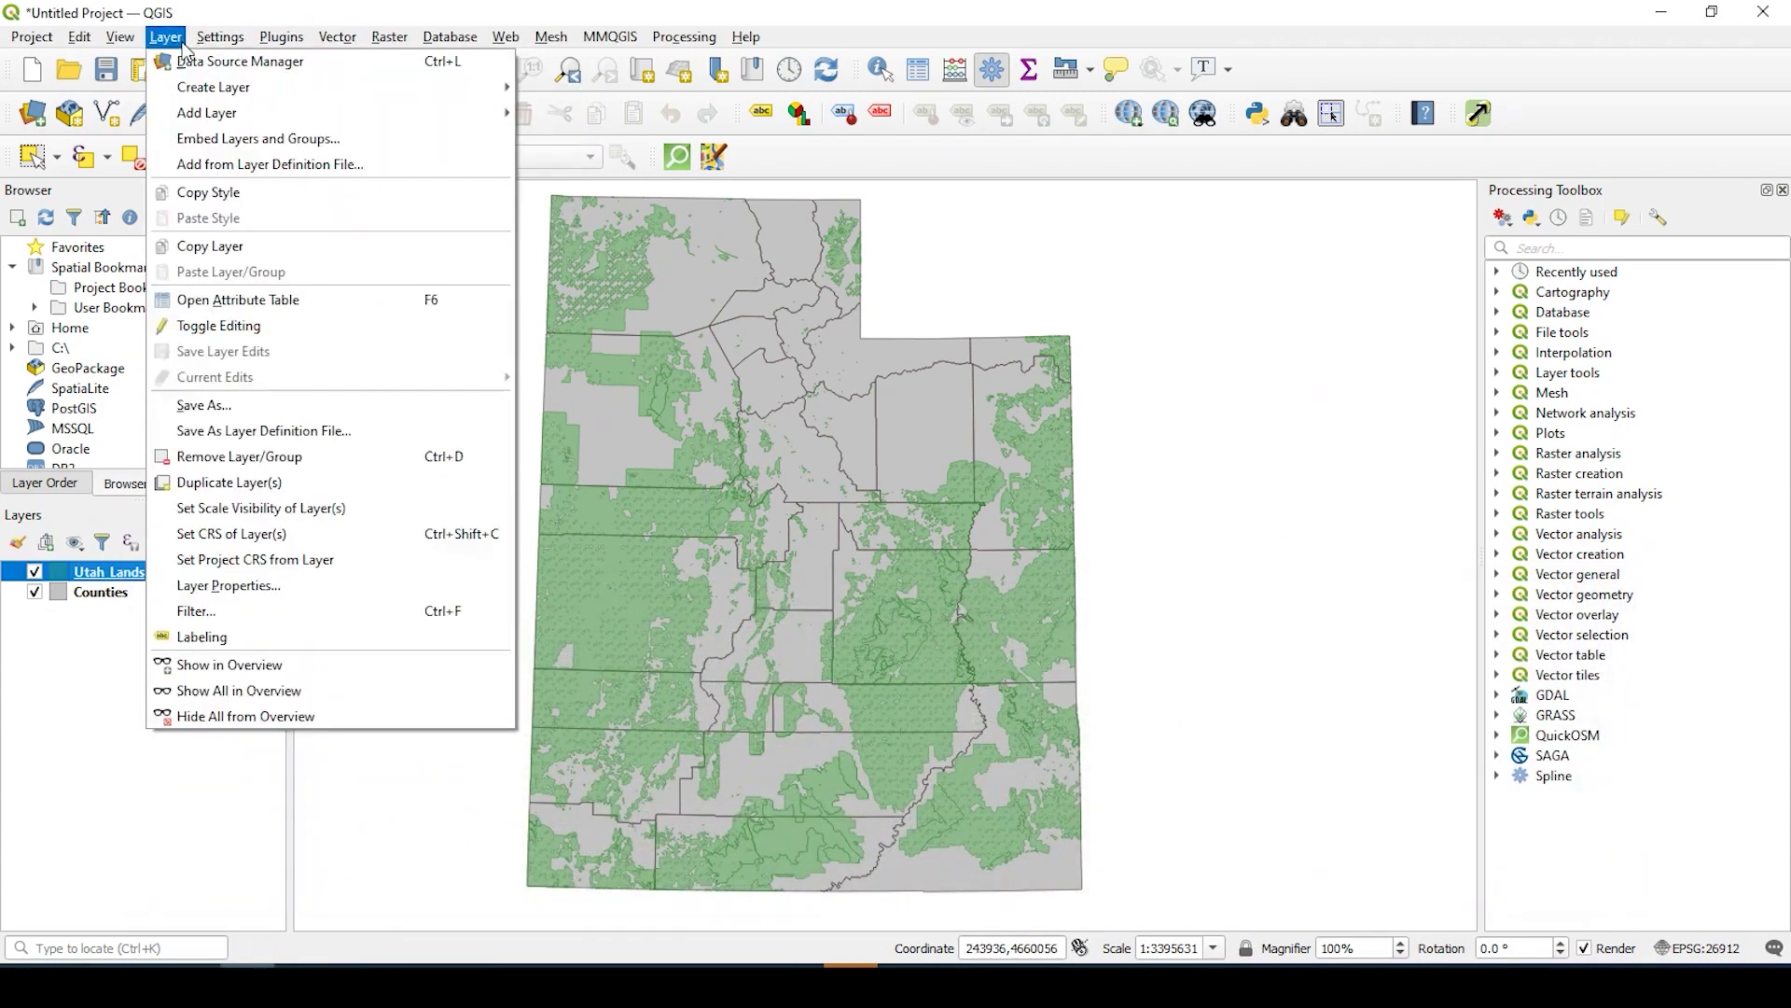
{"action": "mouse_move", "coordinate": [523, 166]}
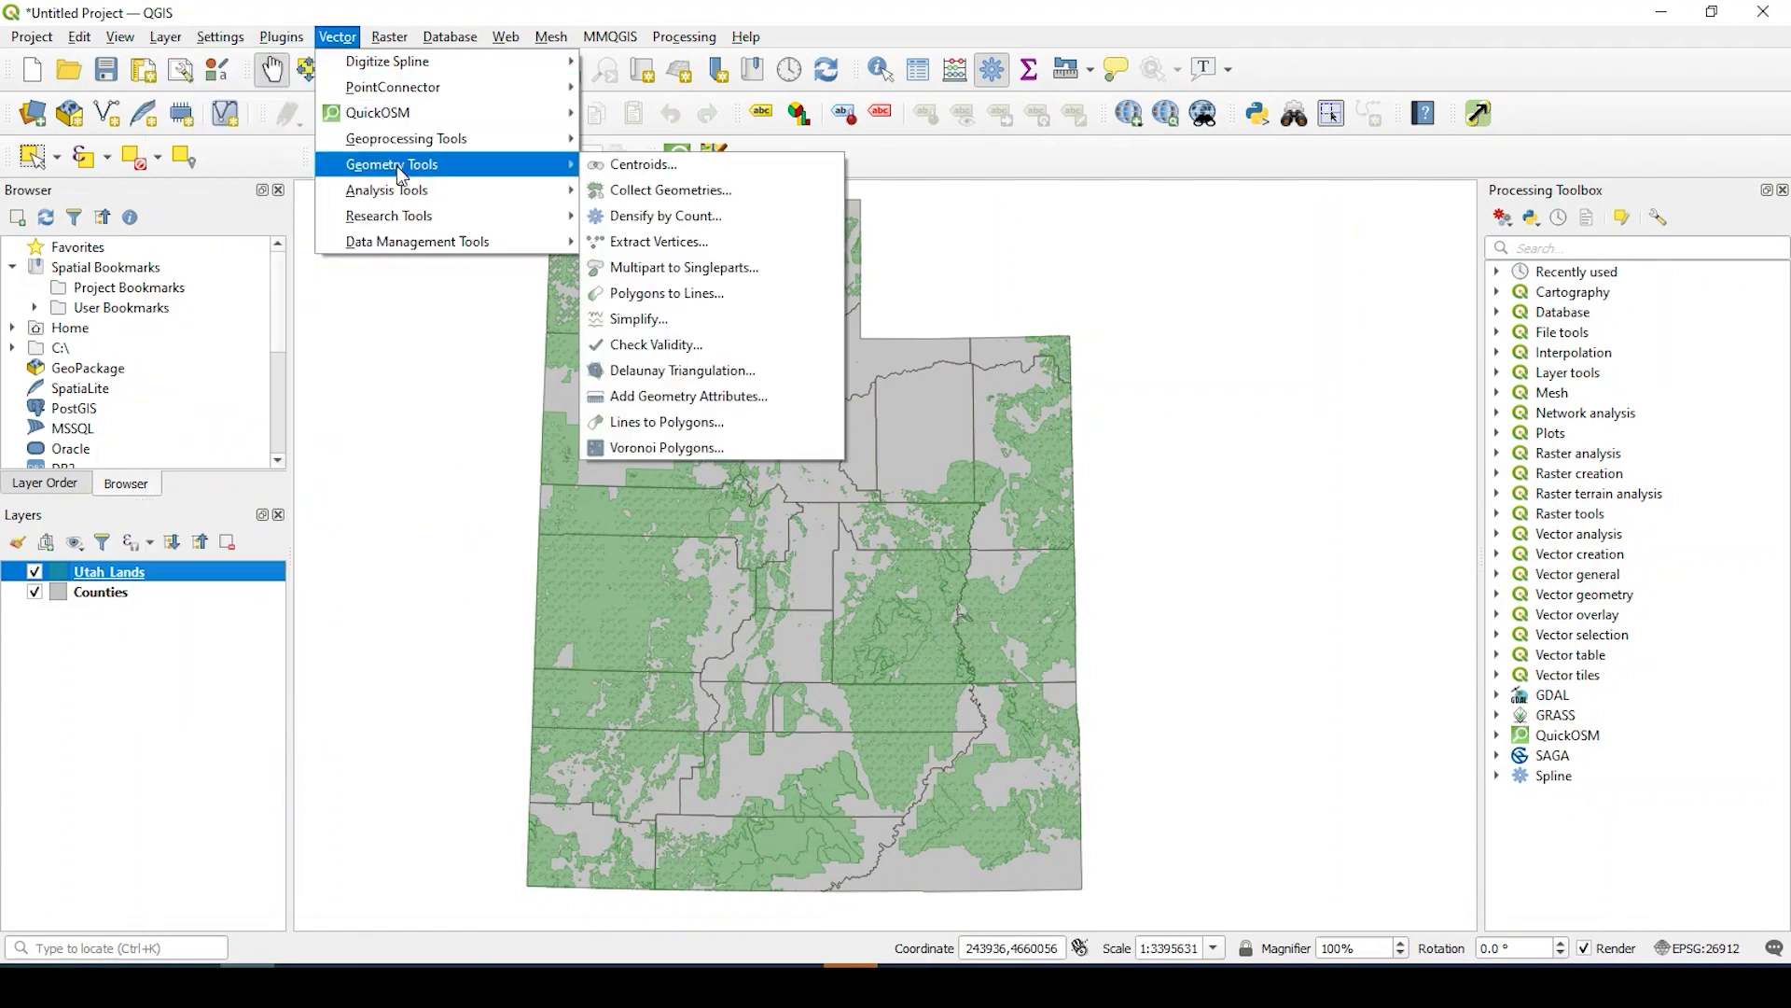
{"action": "left_click", "coordinate": [675, 193]}
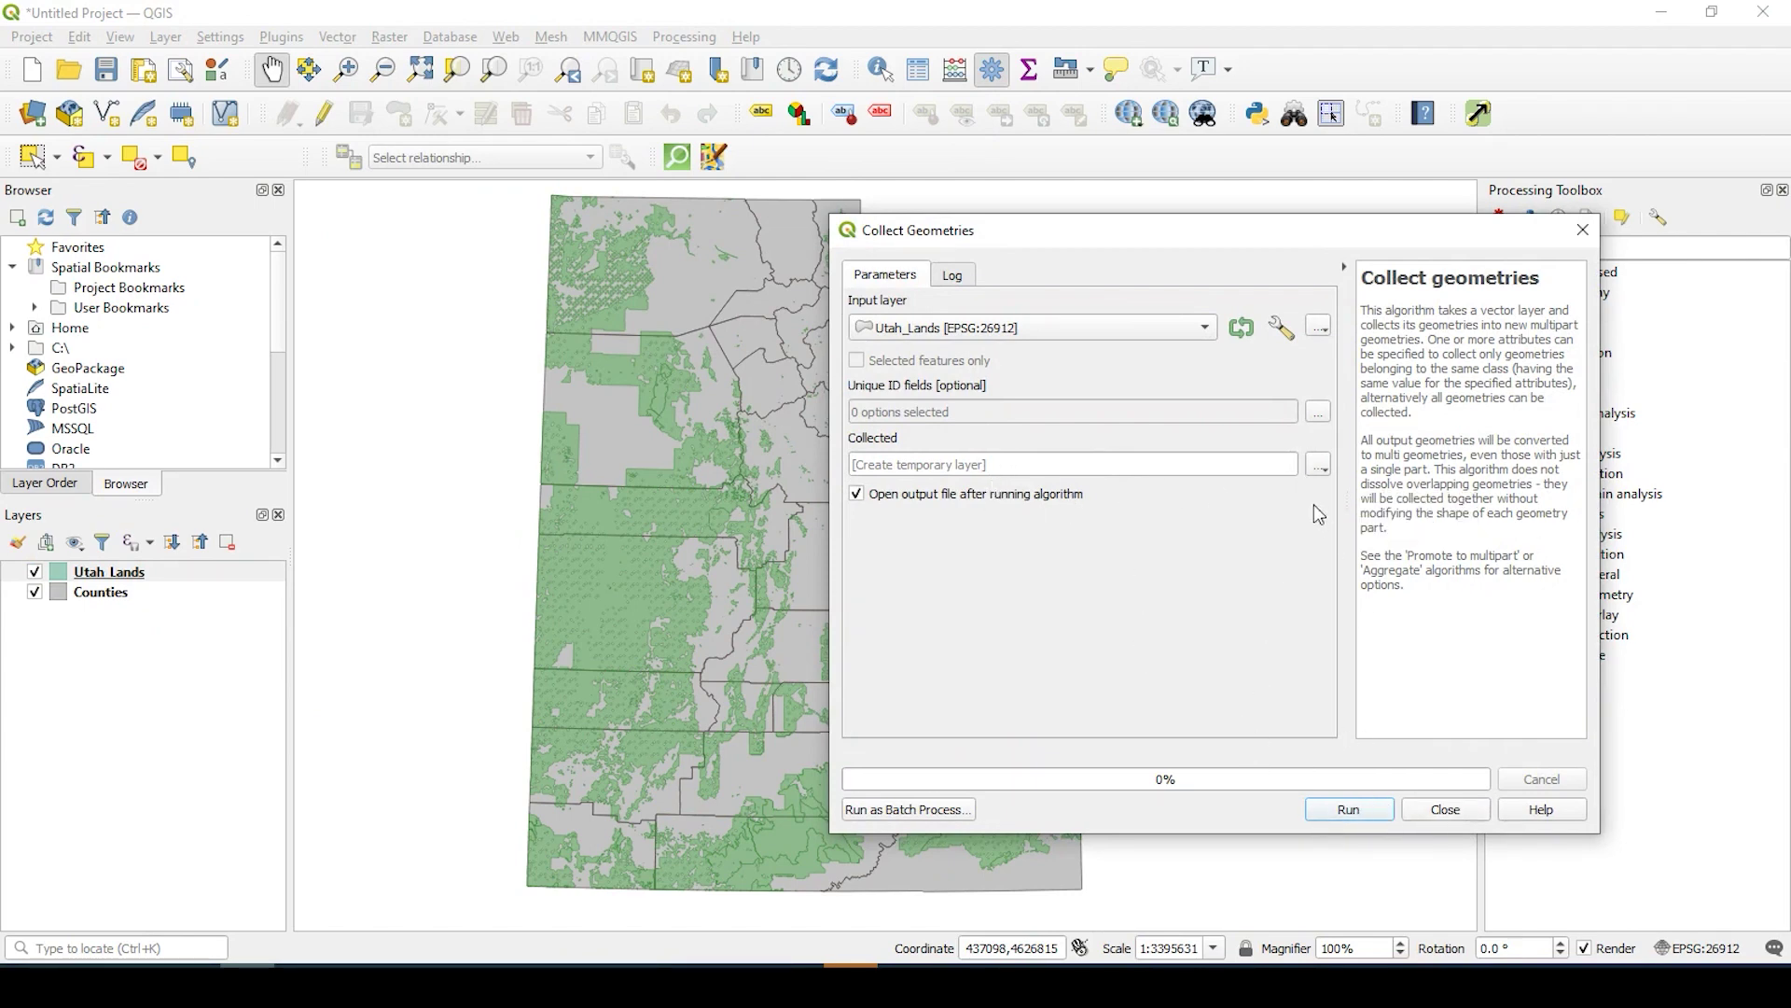
Step: Save the collected output as Utah_Lands_merge.shp, overwriting the existing file, and run Collect Geometries
{"action": "left_click", "coordinate": [1328, 467]}
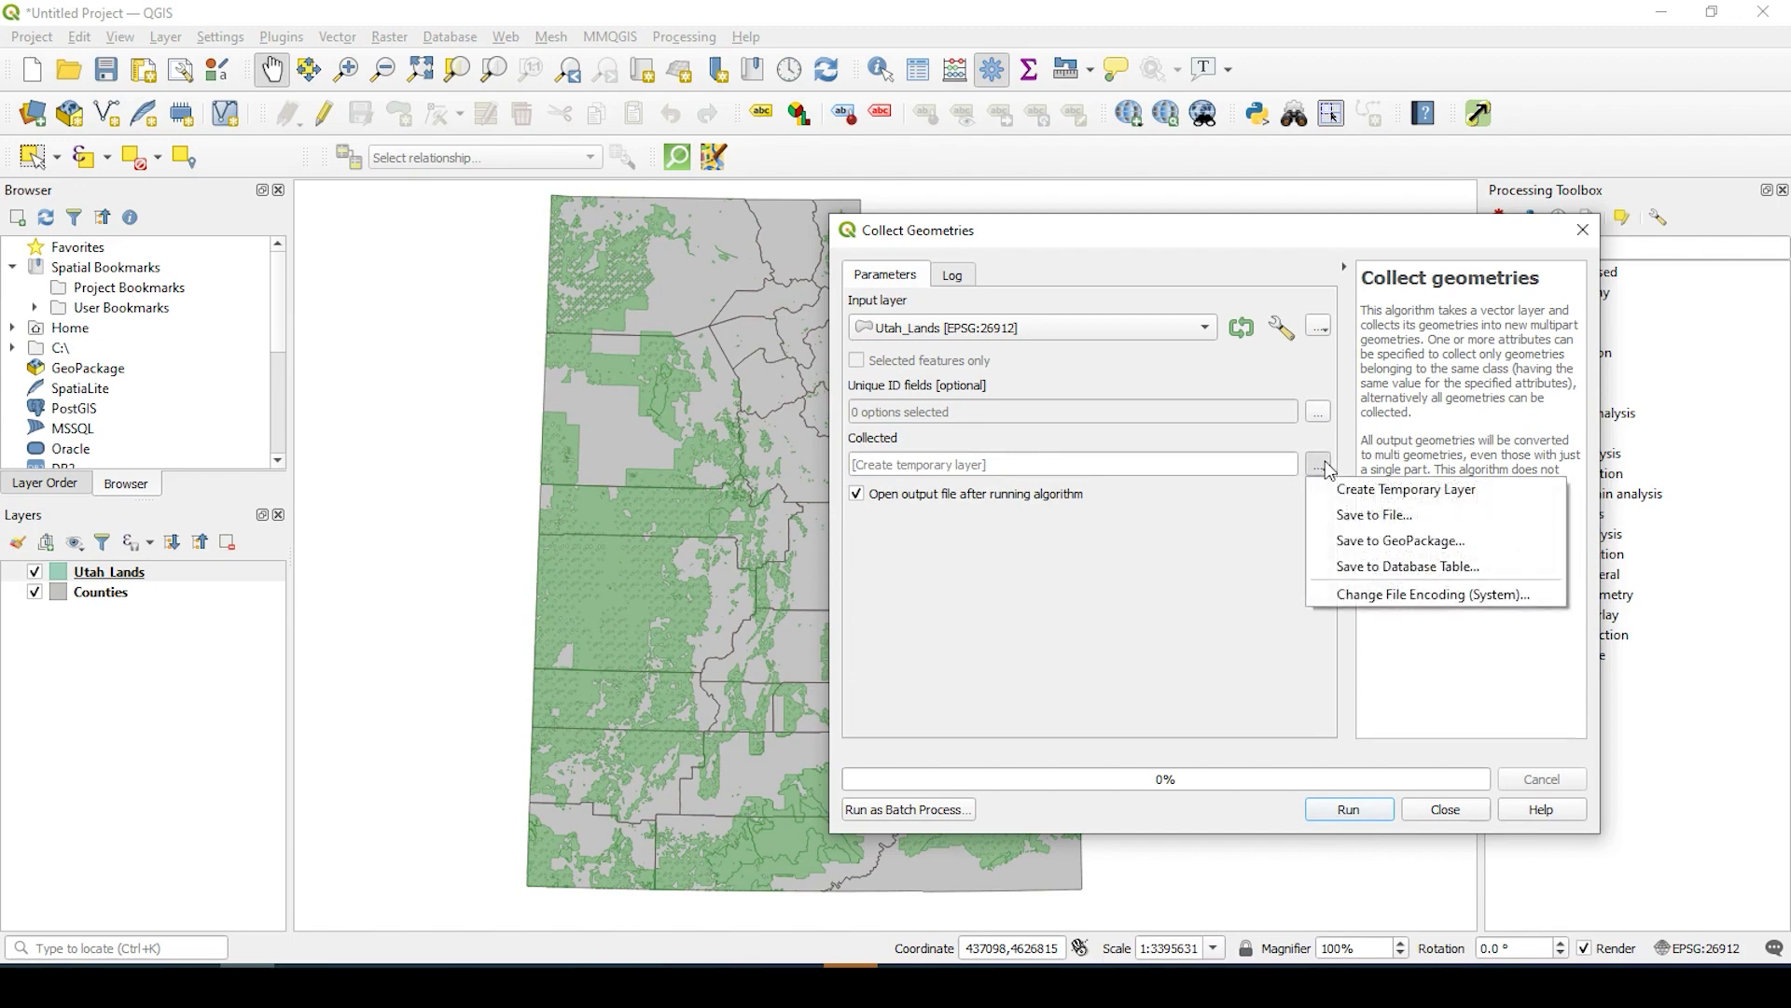
{"action": "left_click", "coordinate": [1343, 518]}
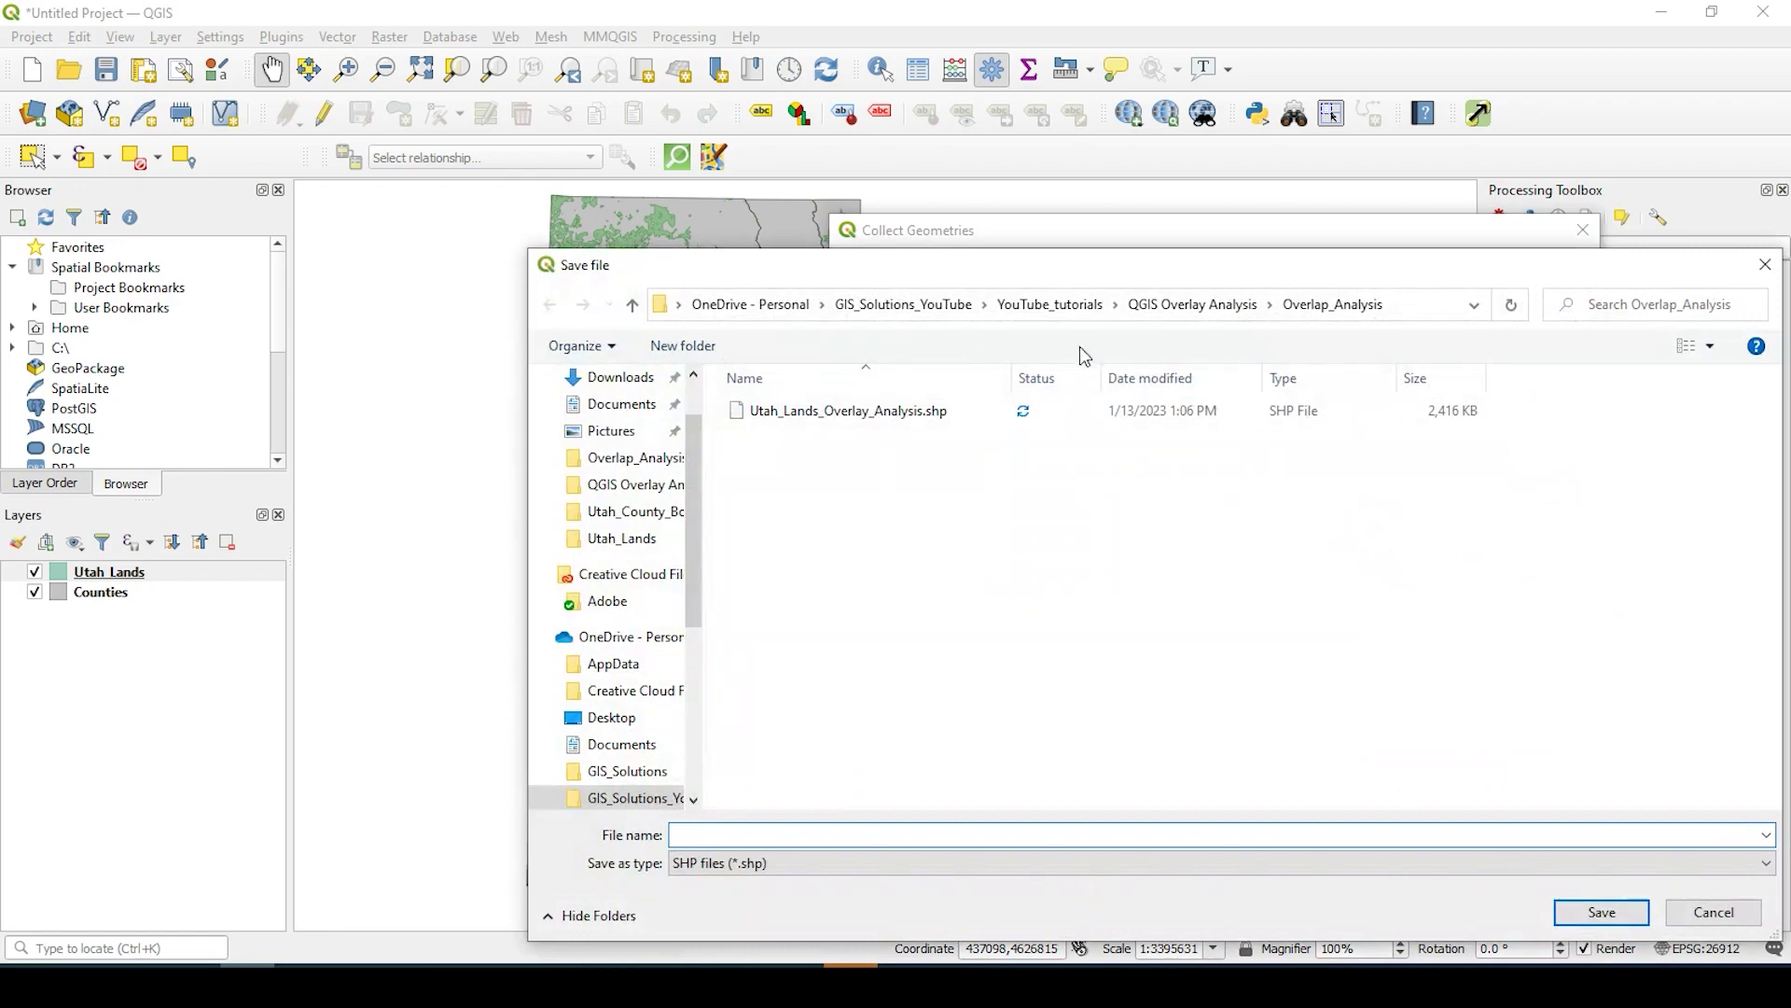
{"action": "left_click", "coordinate": [1134, 308]}
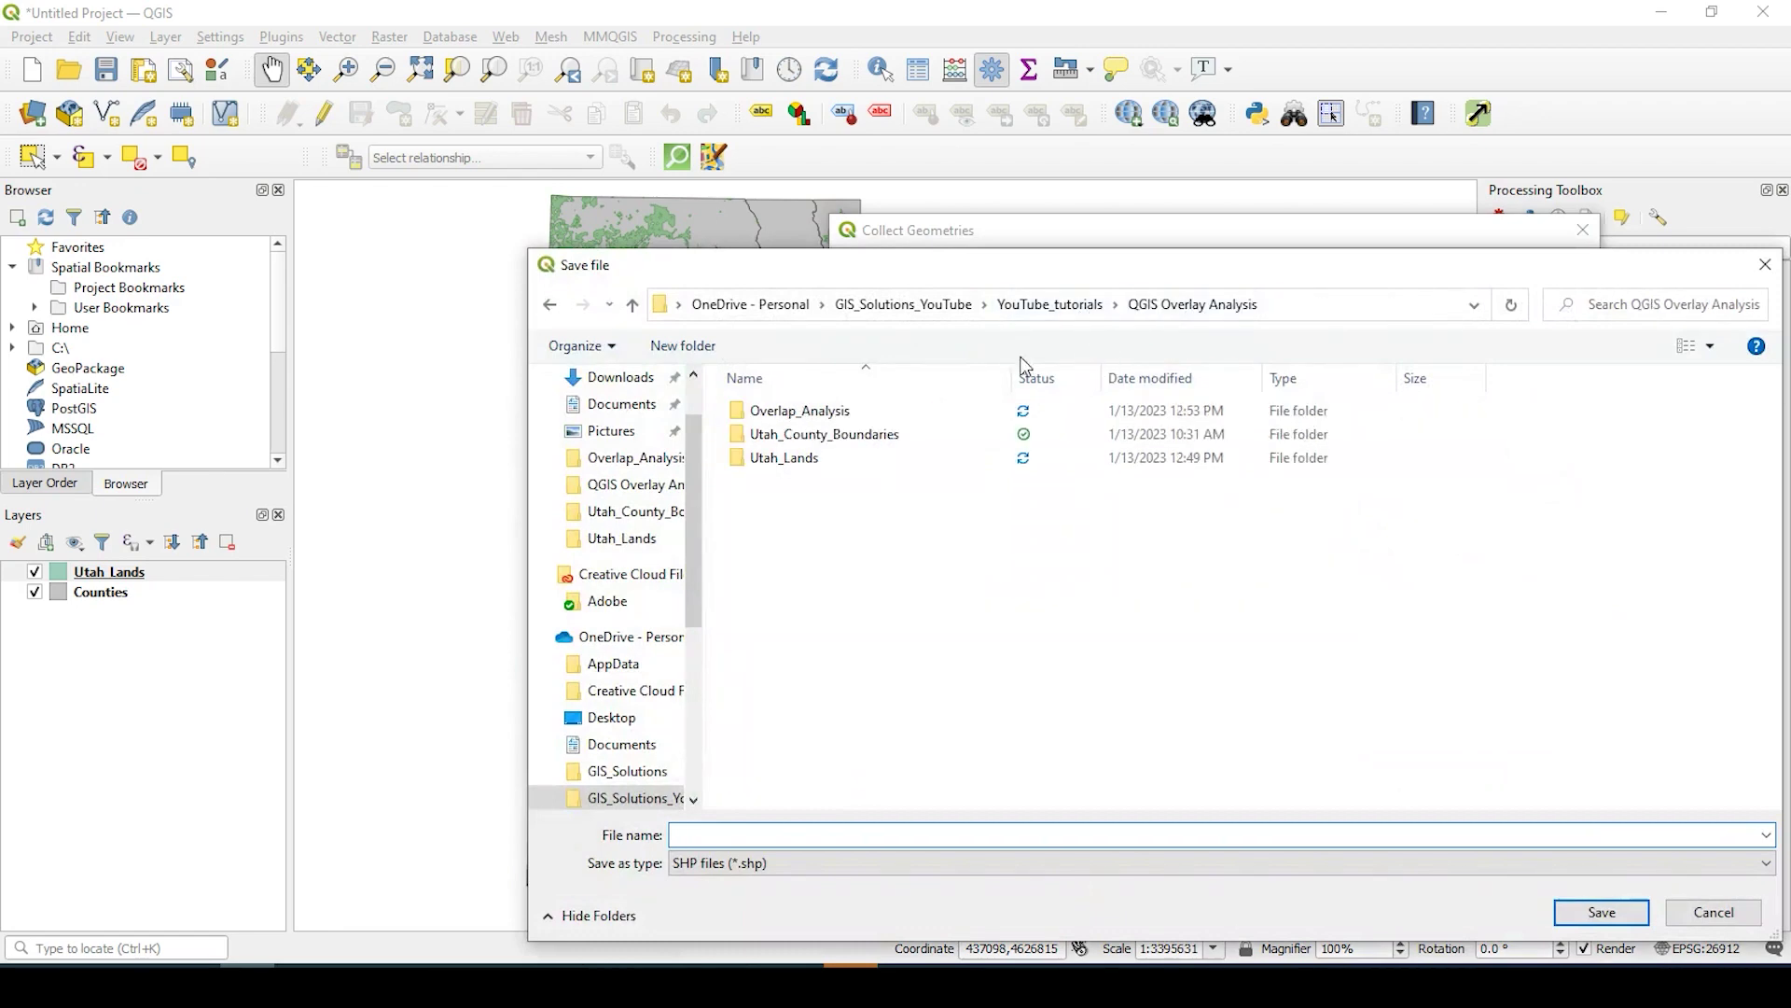
{"action": "double_click", "coordinate": [793, 457]}
{"action": "left_click", "coordinate": [813, 434]}
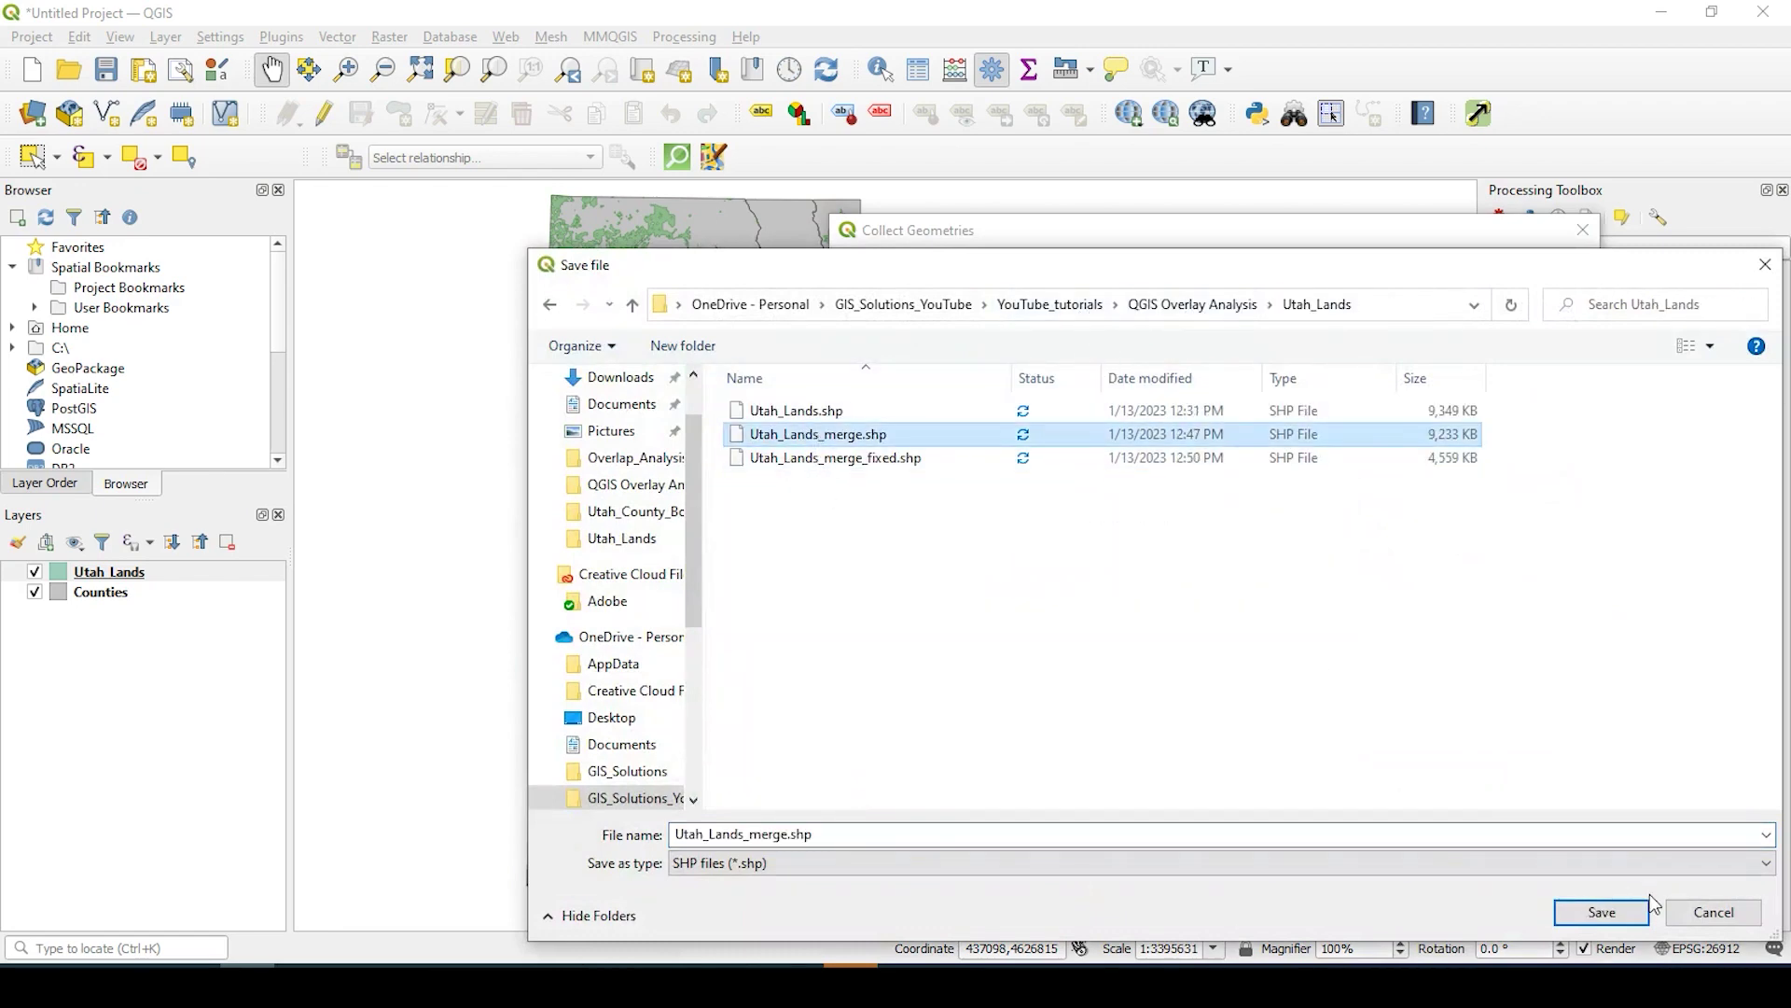
{"action": "left_click", "coordinate": [1627, 914]}
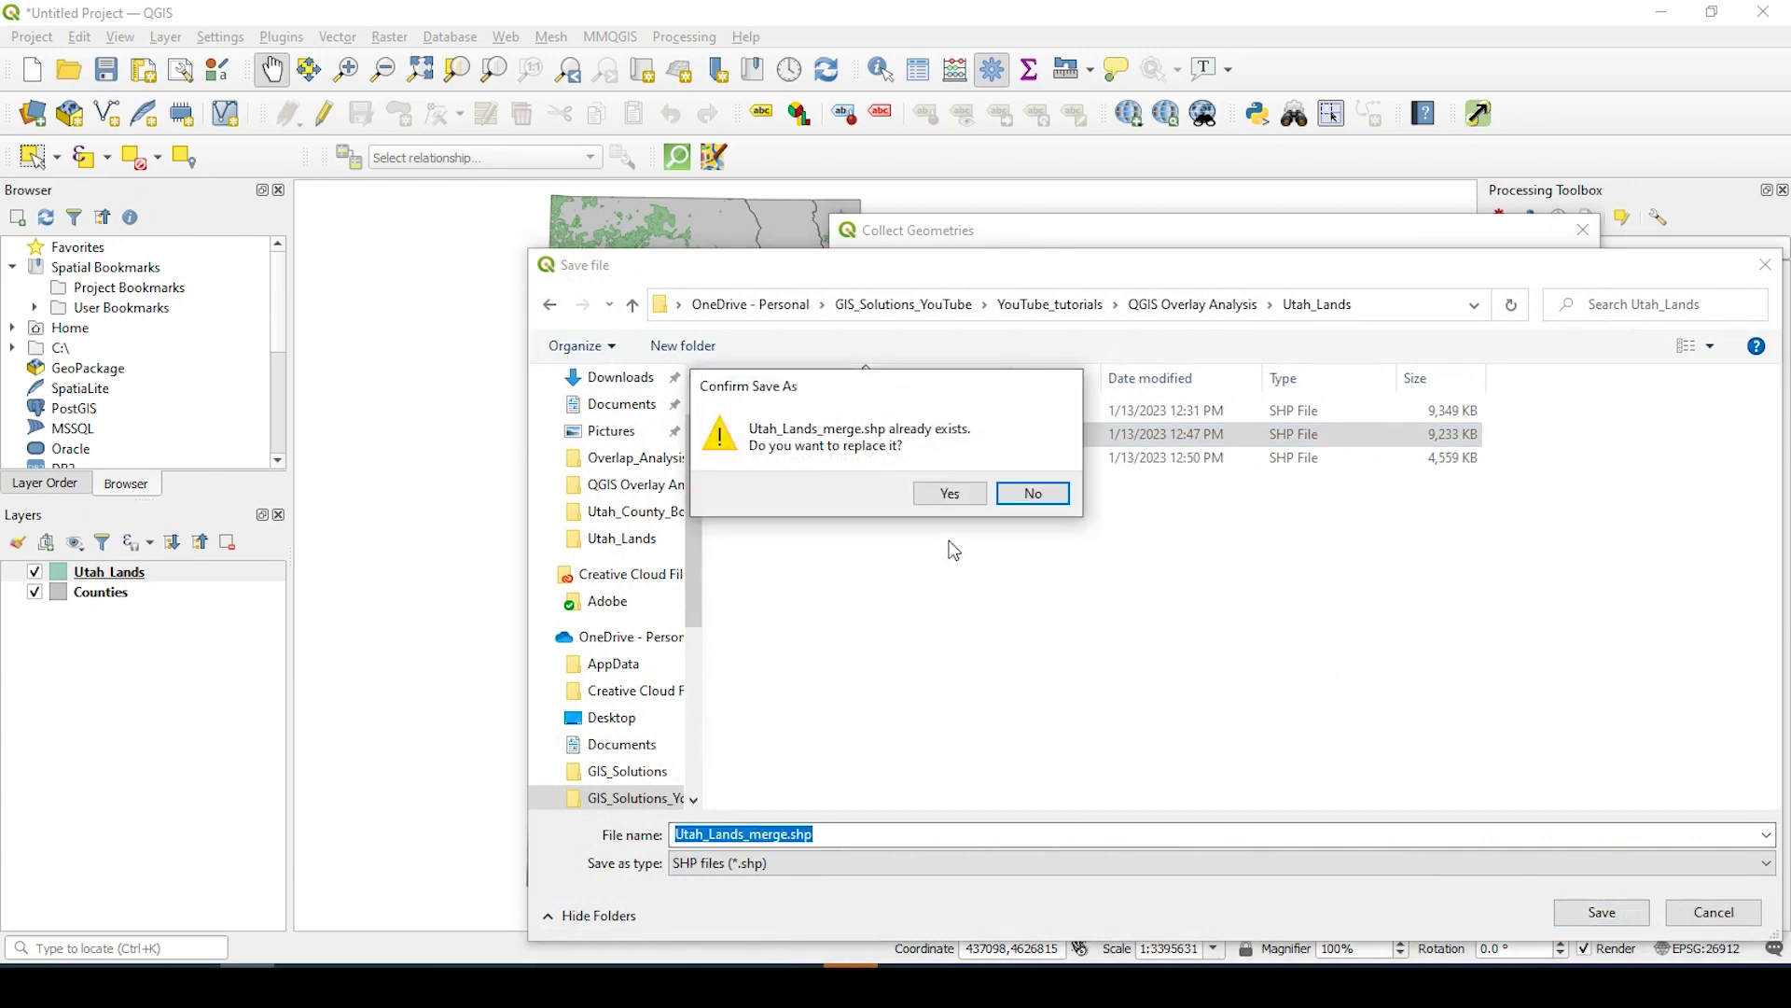
{"action": "left_click", "coordinate": [948, 494]}
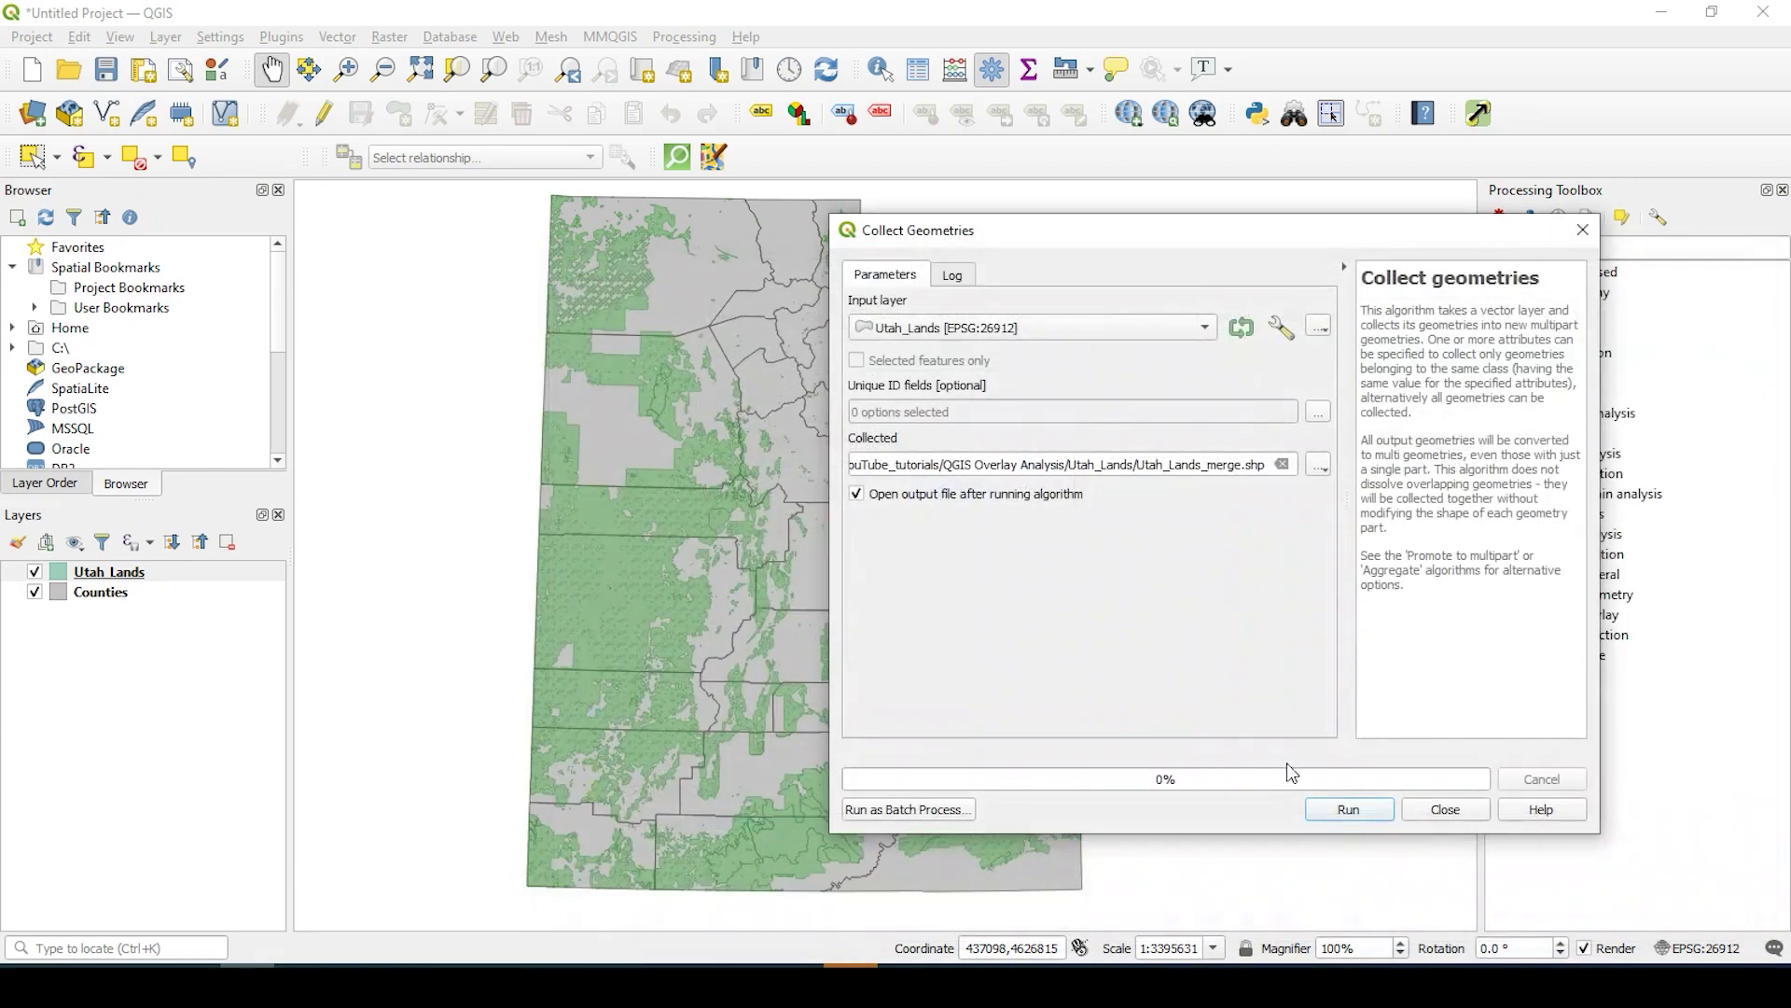
{"action": "left_click", "coordinate": [1349, 809]}
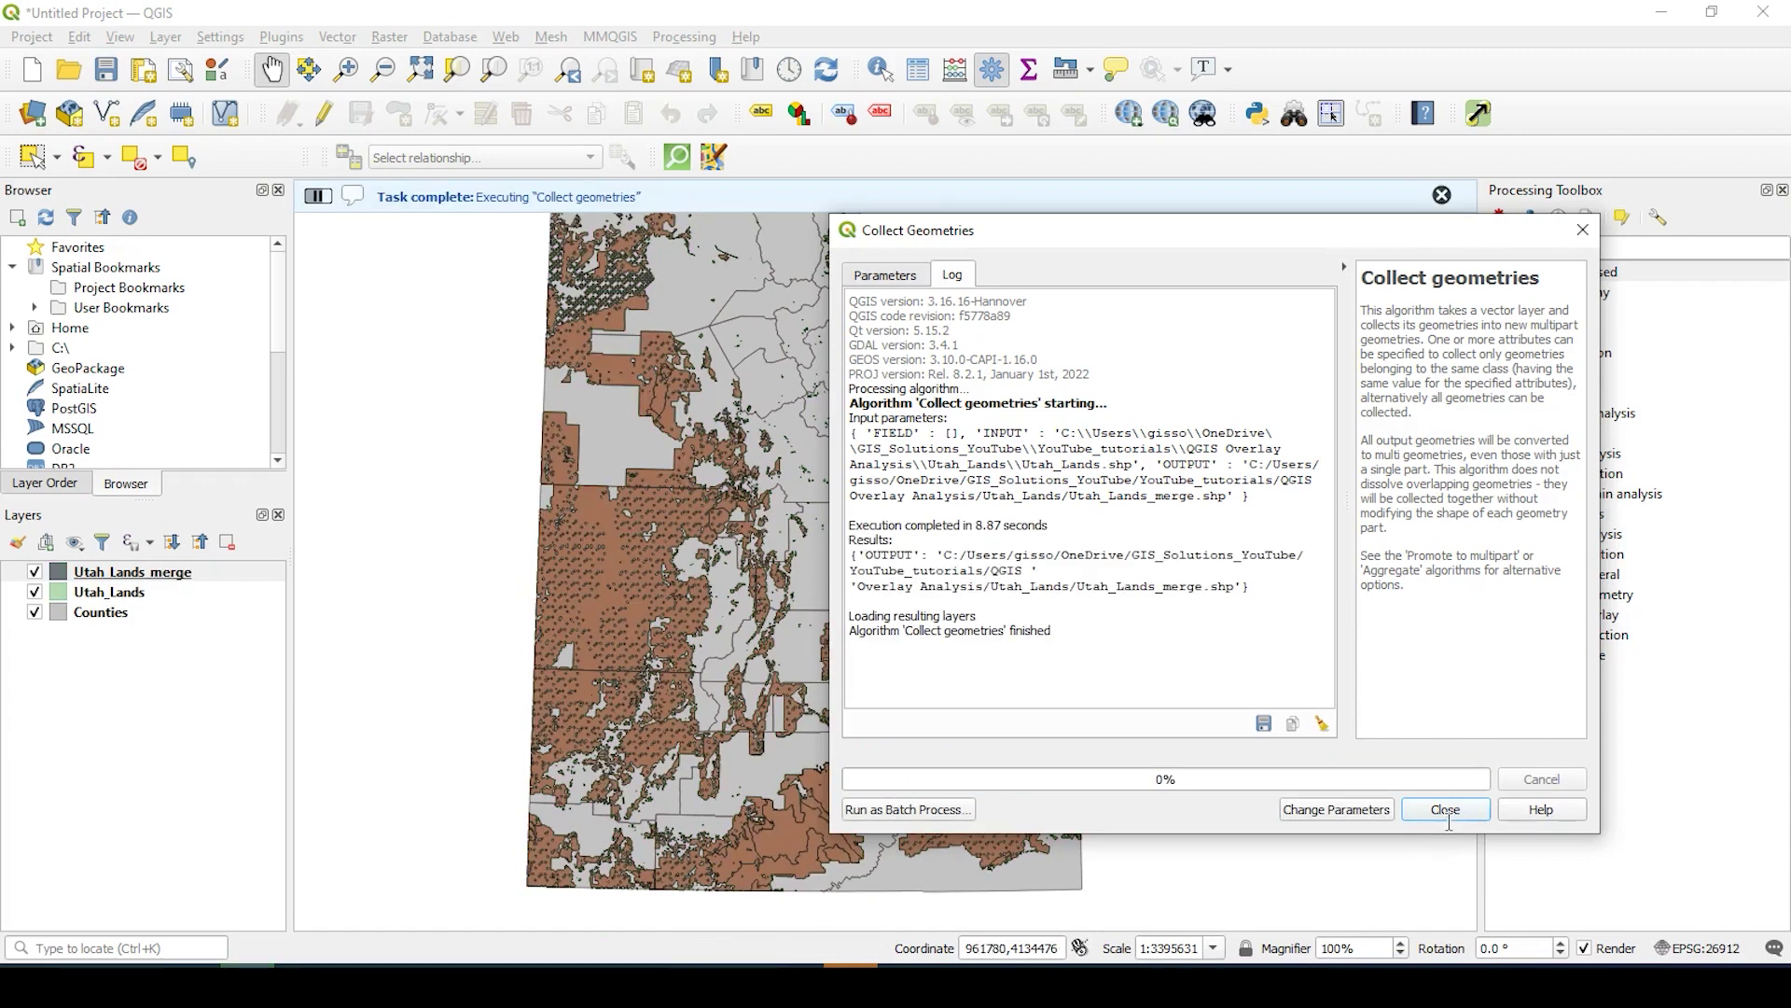
Step: Close Collect Geometries and hide the Utah_Lands layer
{"action": "left_click", "coordinate": [1449, 811]}
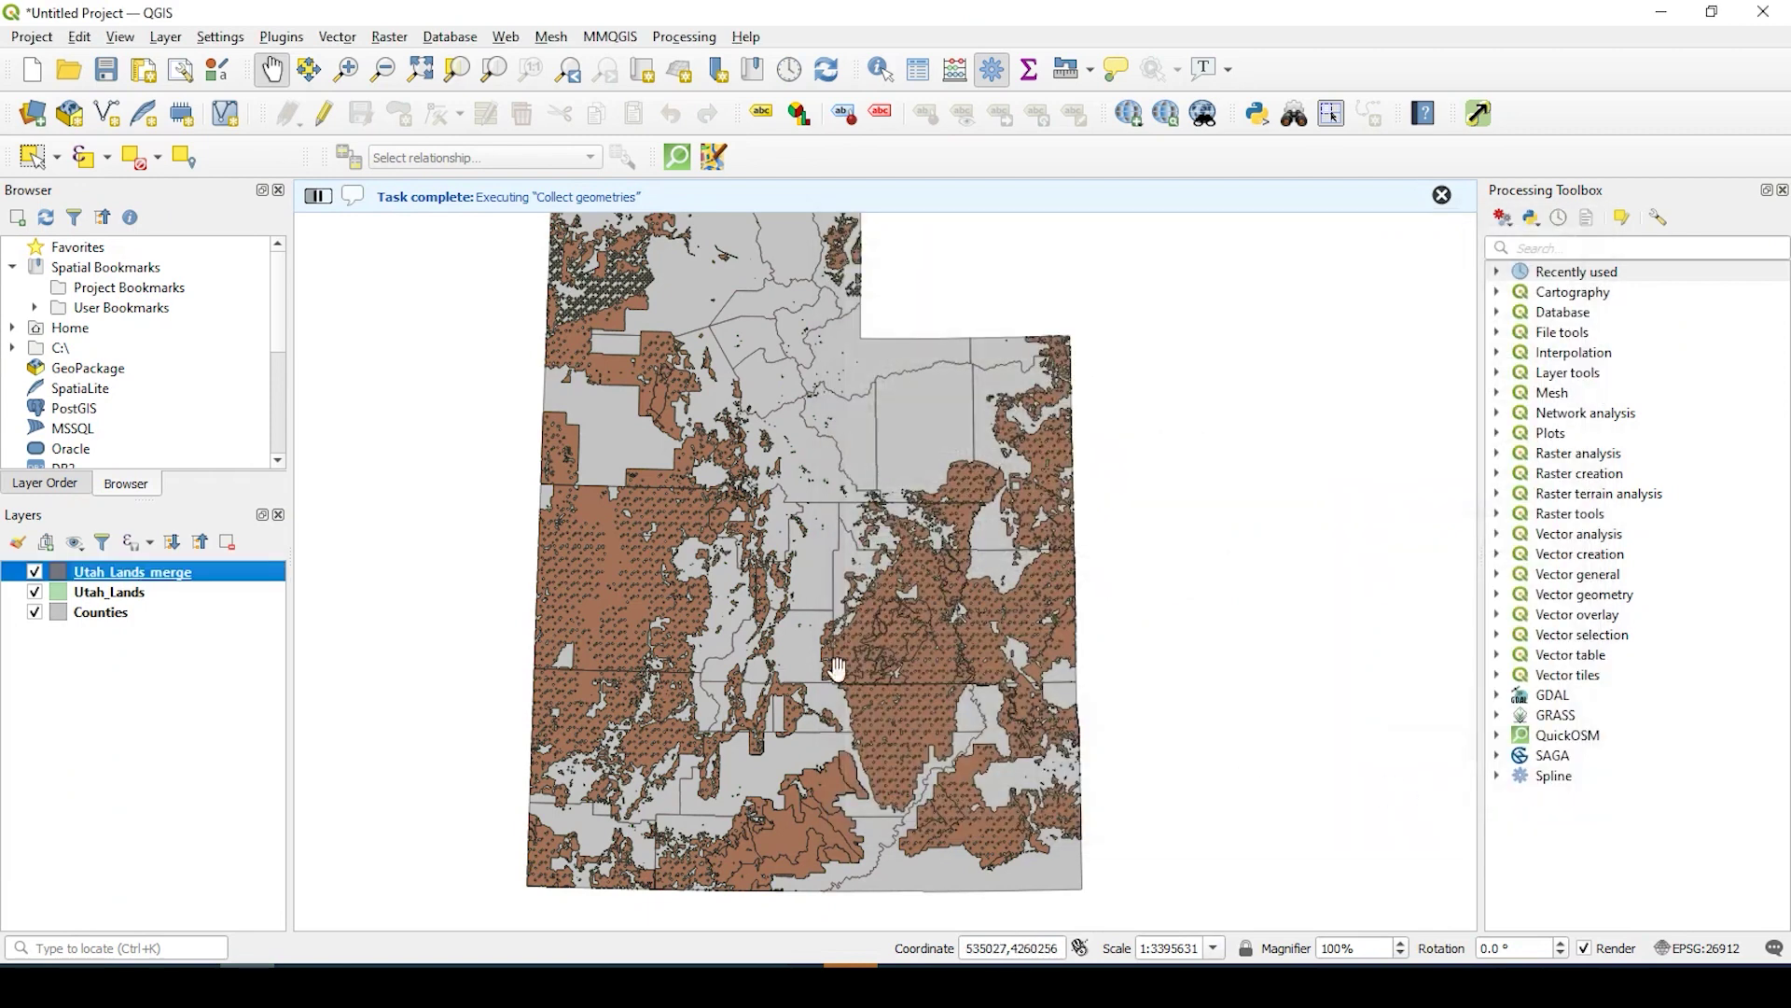
{"action": "left_click", "coordinate": [45, 594]}
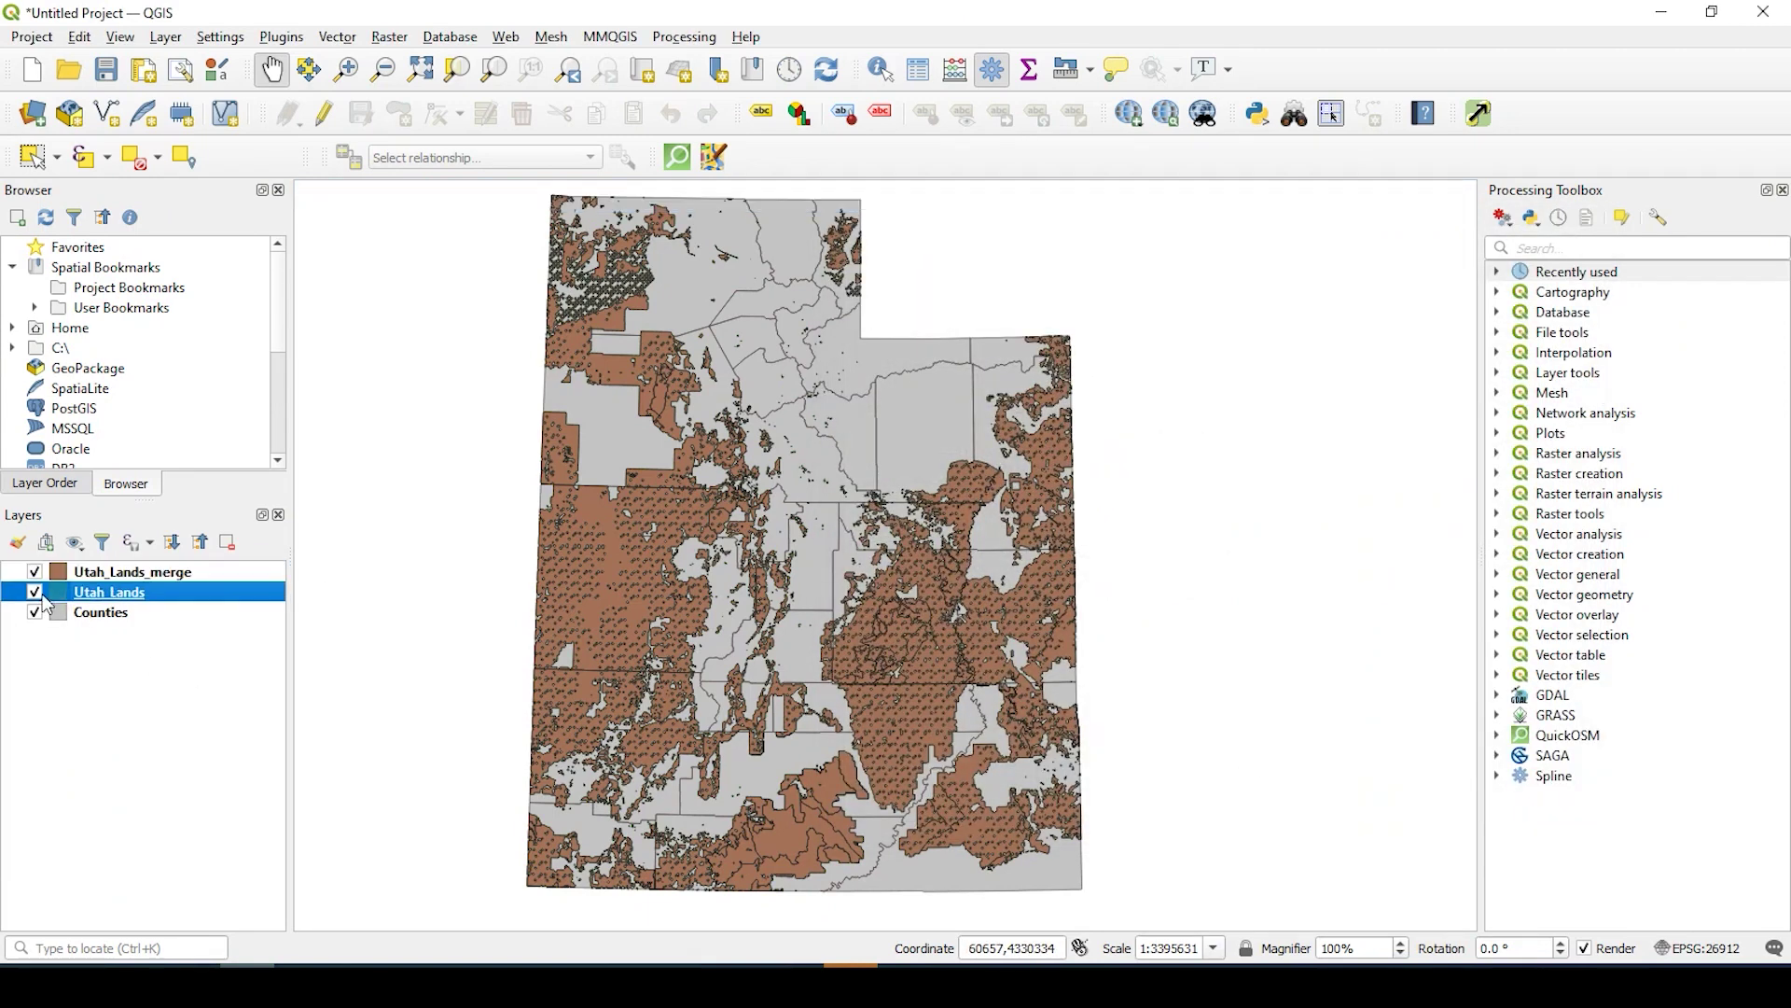
{"action": "left_click", "coordinate": [35, 594]}
Step: Check in Utah_Lands_merge's attribute table that it holds a single feature
{"action": "right_click", "coordinate": [140, 573]}
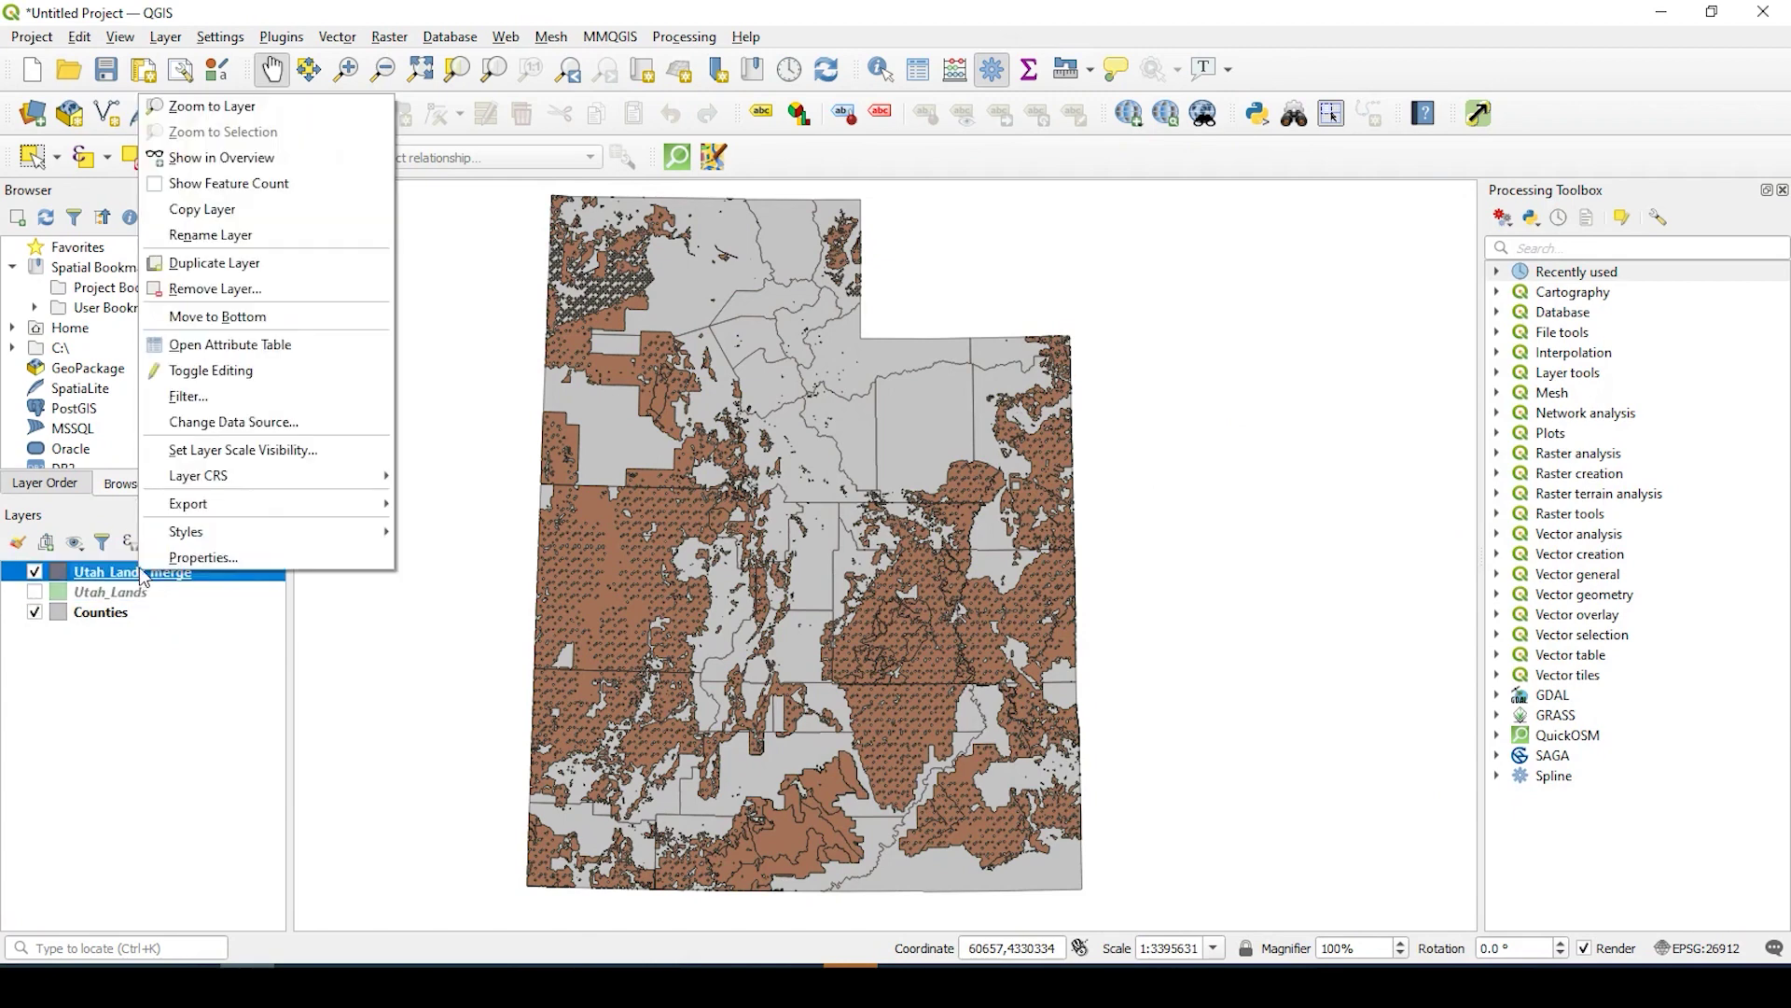
{"action": "left_click", "coordinate": [222, 351]}
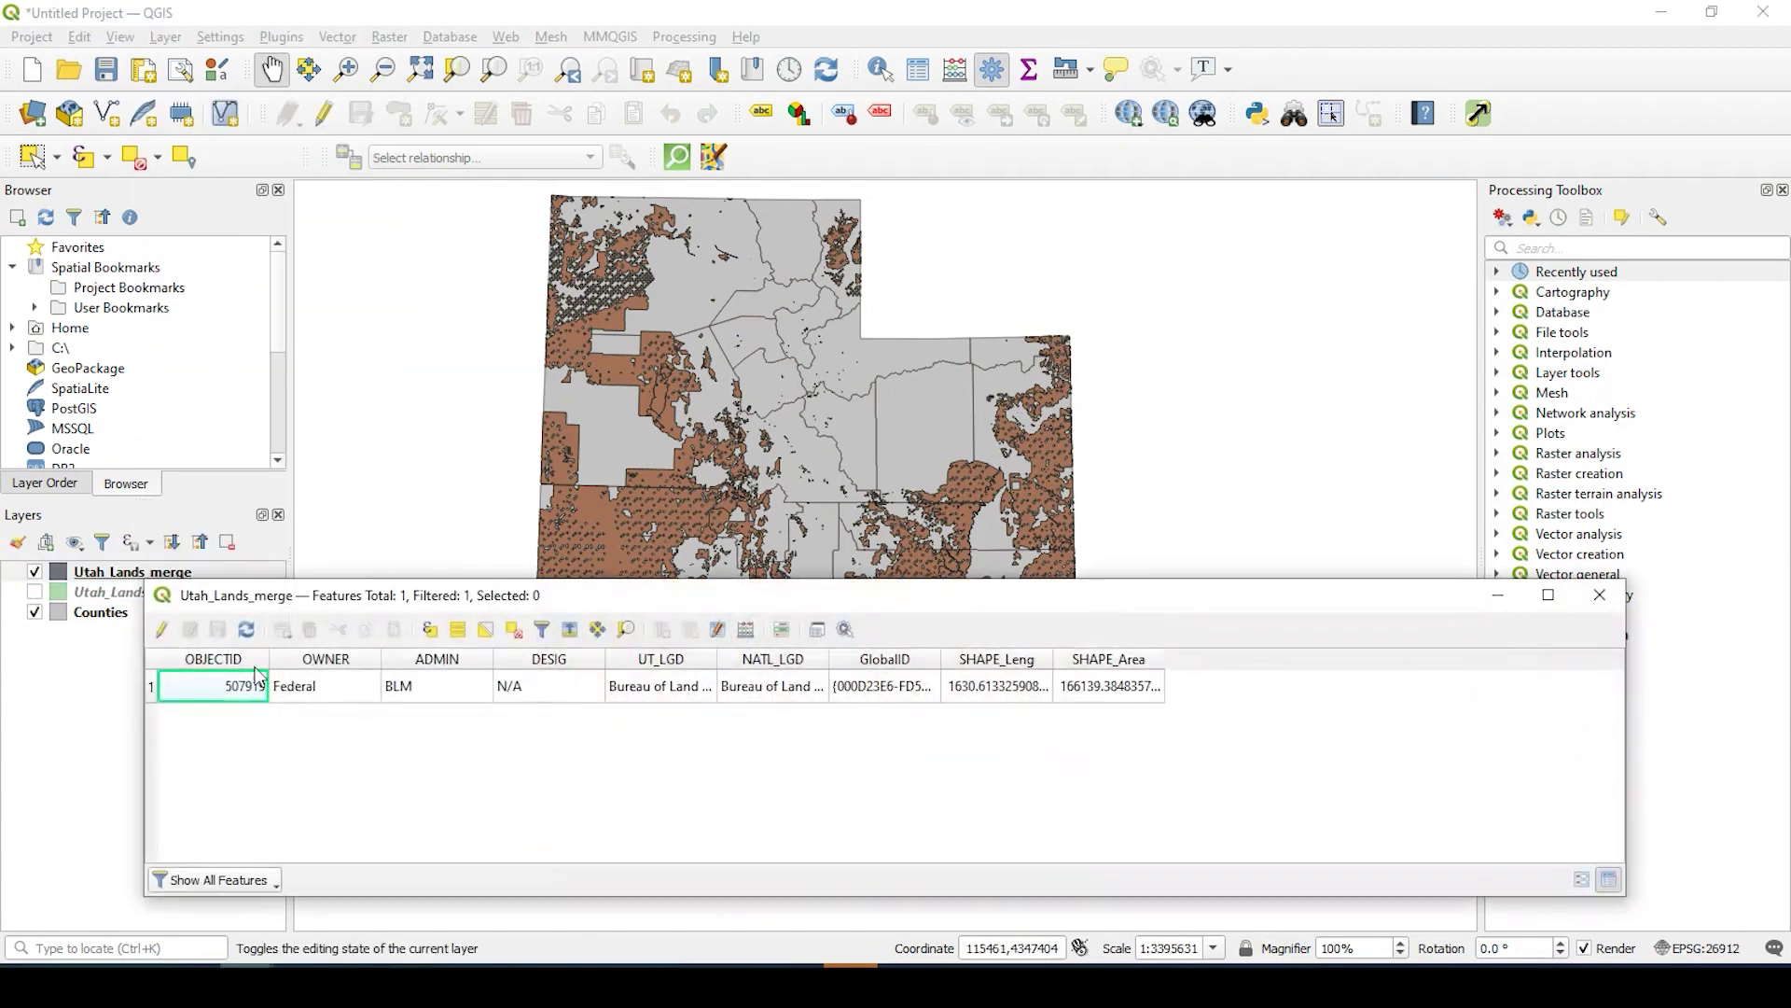
{"action": "left_click", "coordinate": [1599, 594]}
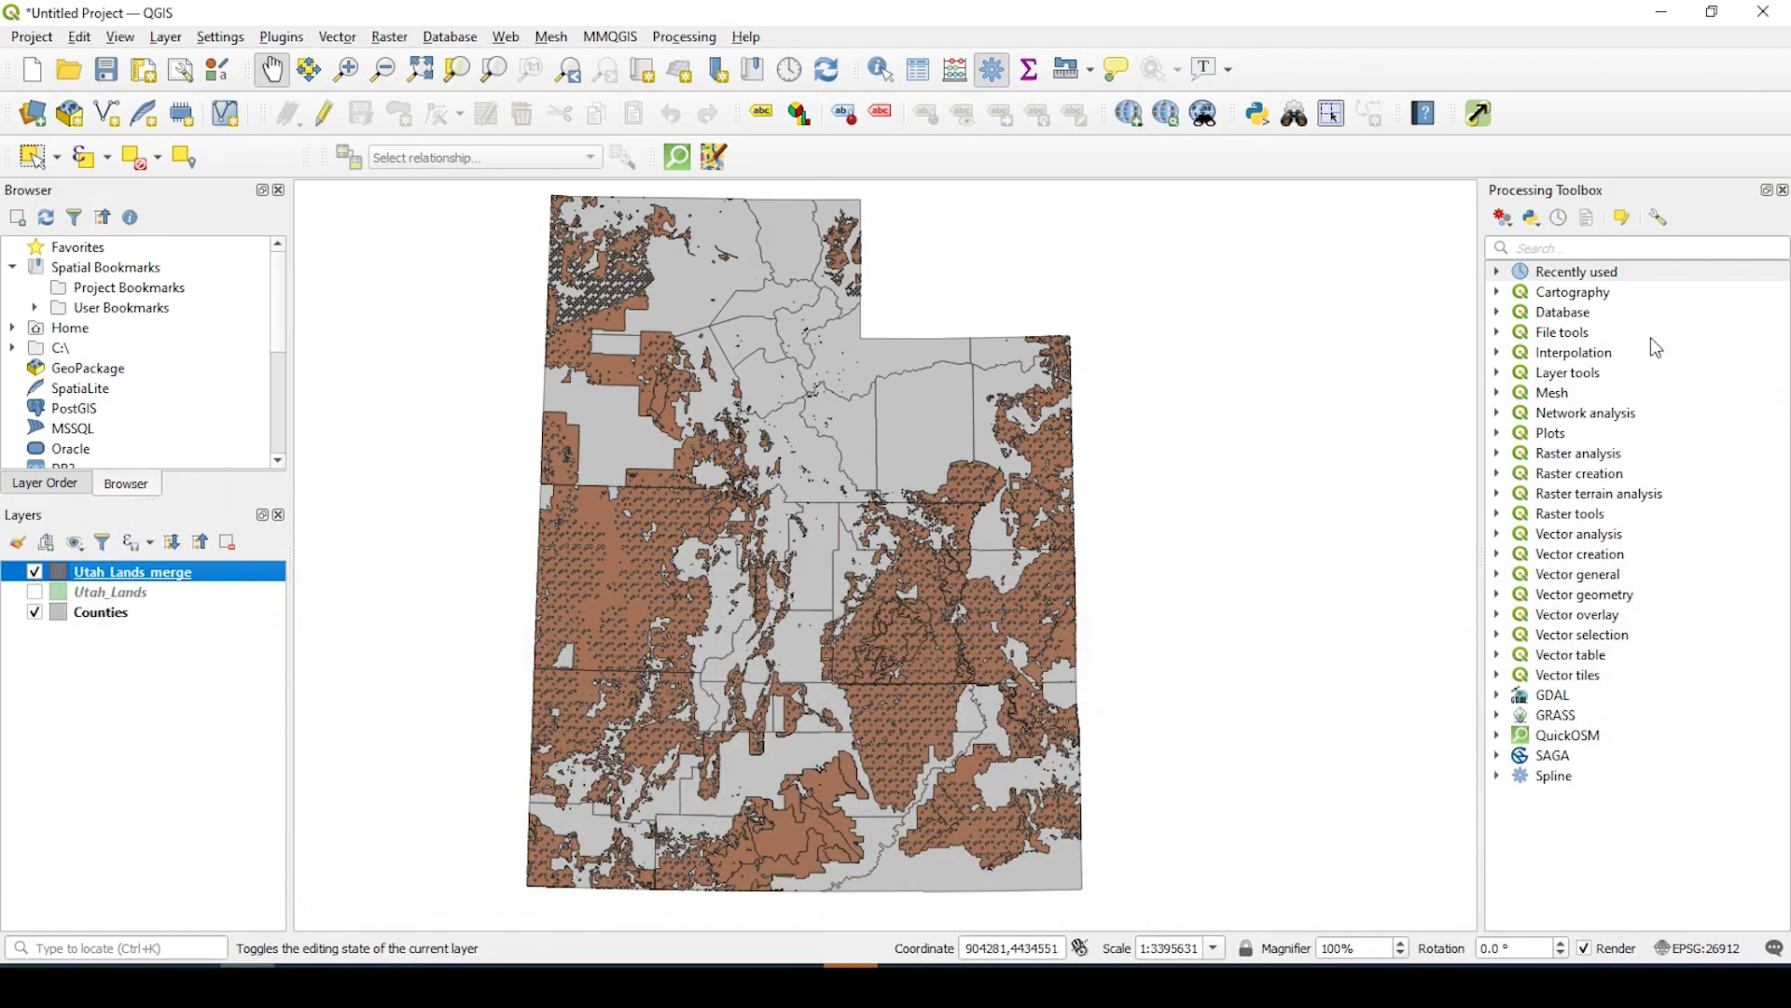
Step: Find and open the Overlap analysis tool by searching 'overlap' in the Processing Toolbox
{"action": "left_click", "coordinate": [1561, 245]}
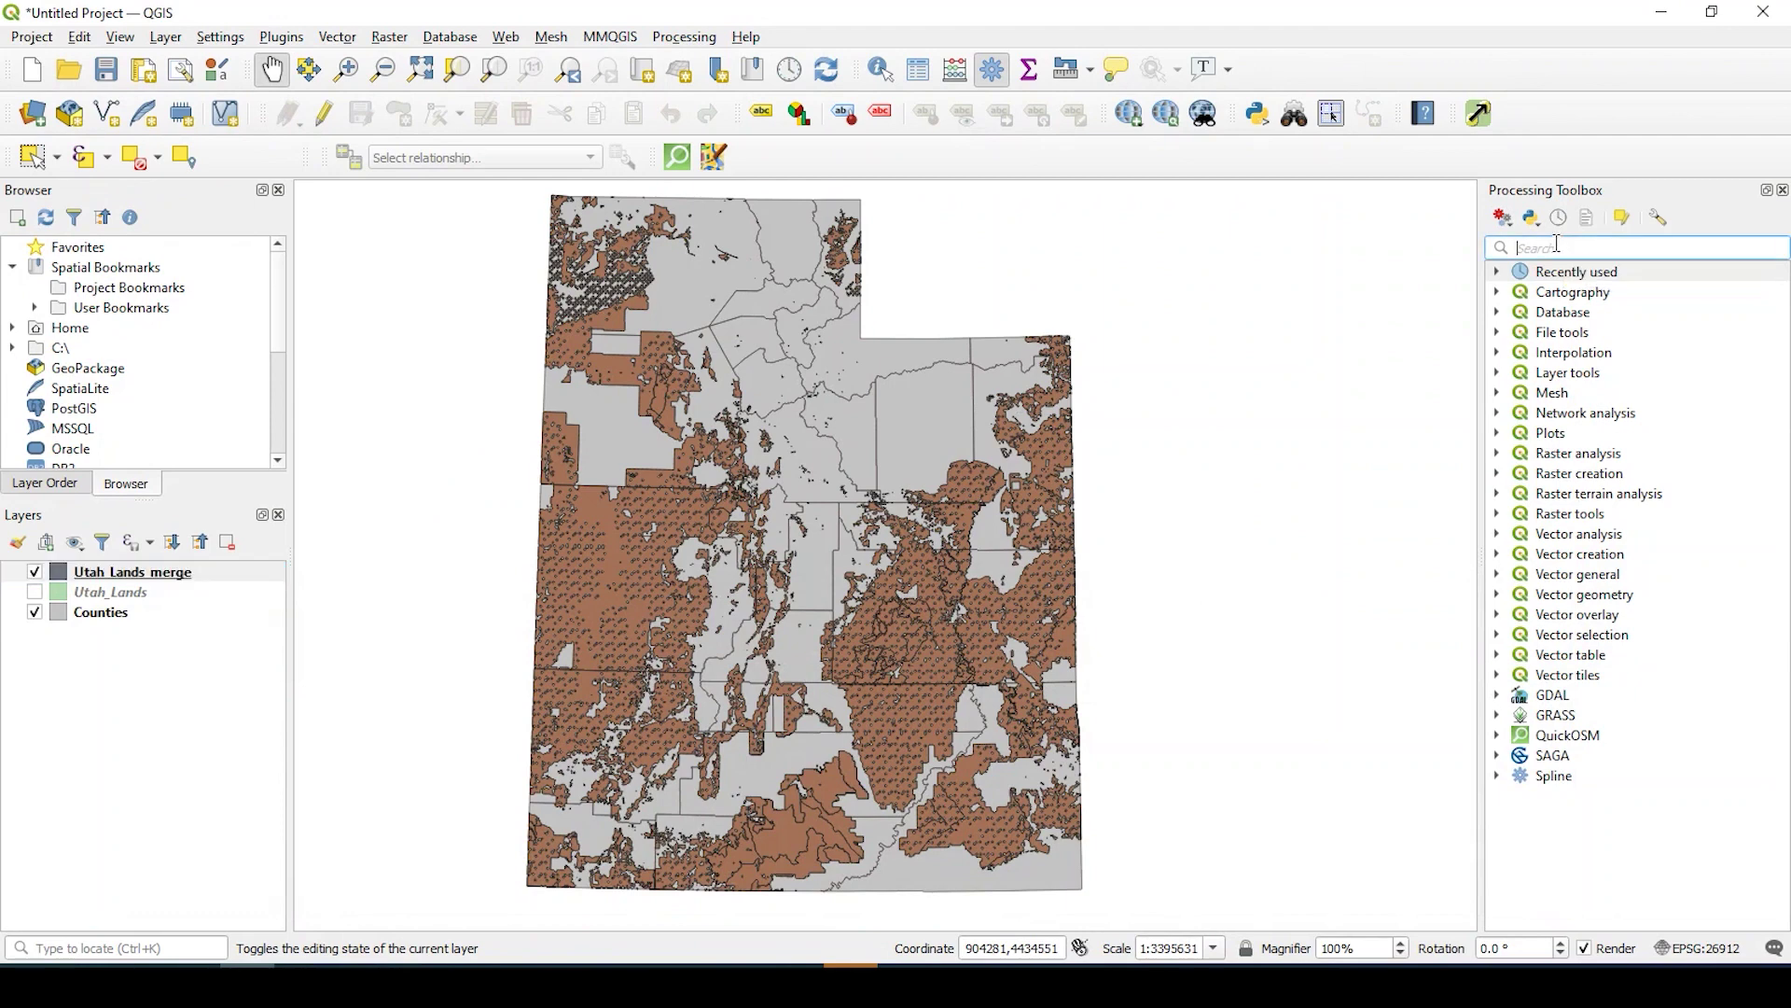
{"action": "type", "text": "ov"}
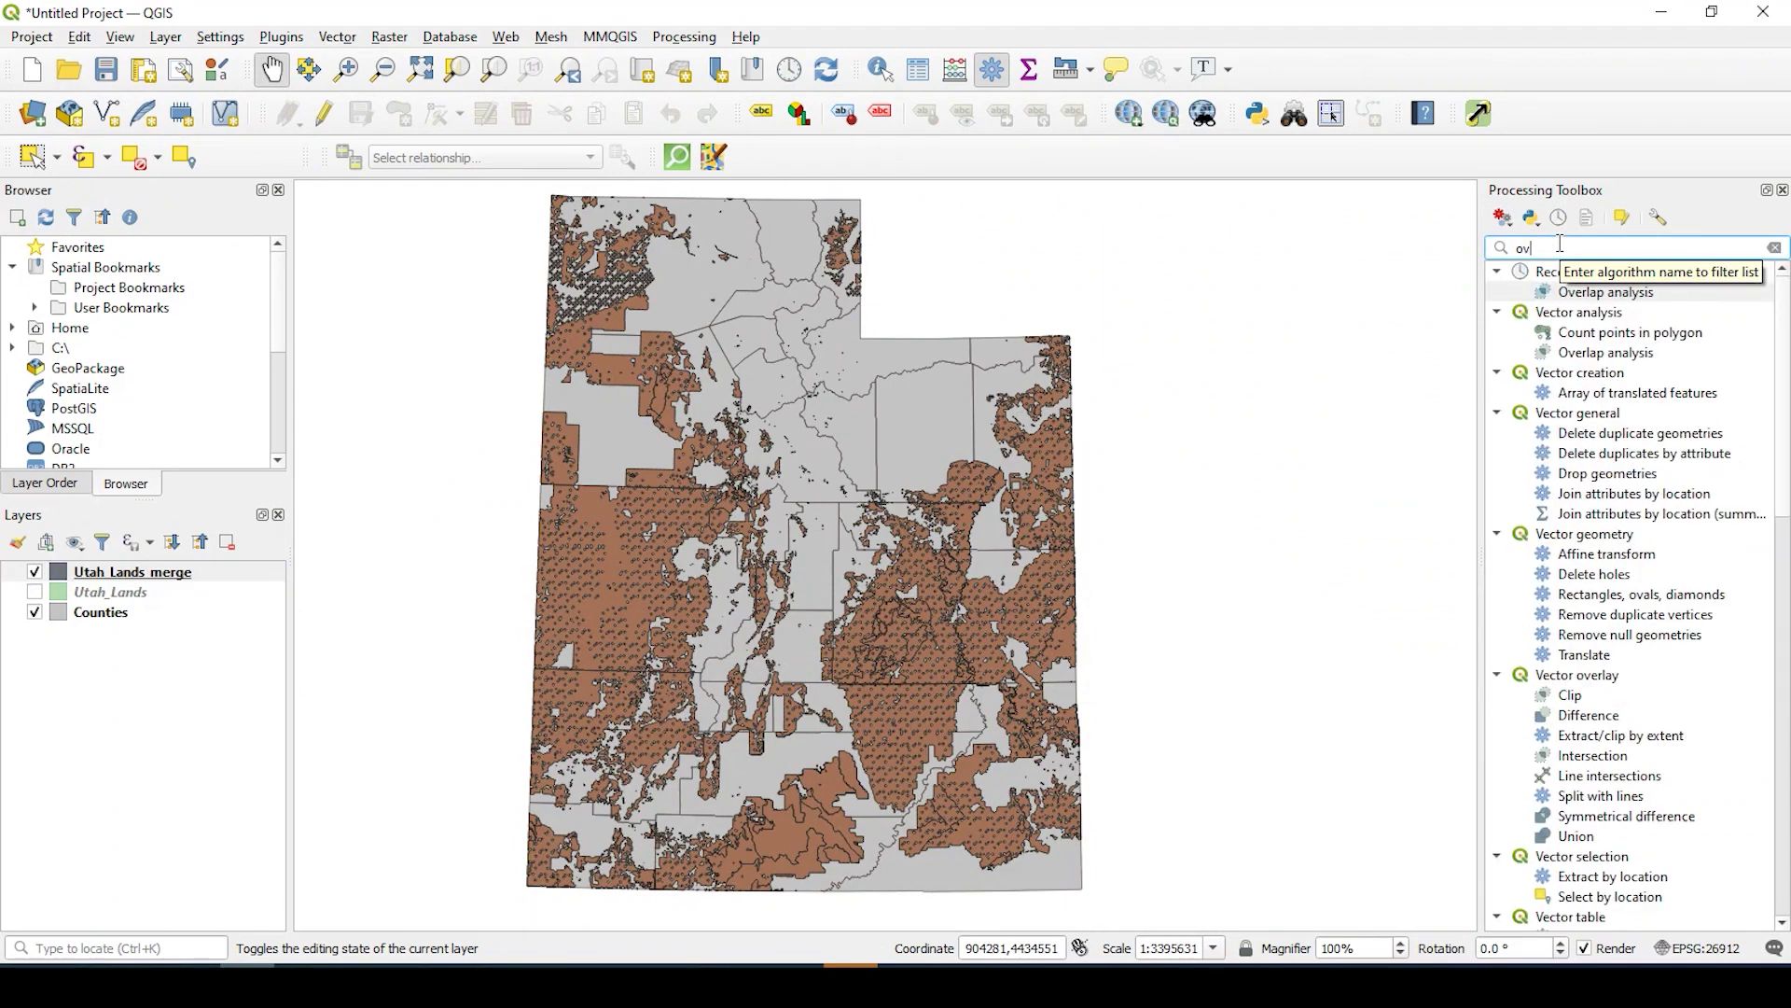
{"action": "double_click", "coordinate": [1632, 294]}
{"action": "key", "text": "Escape"}
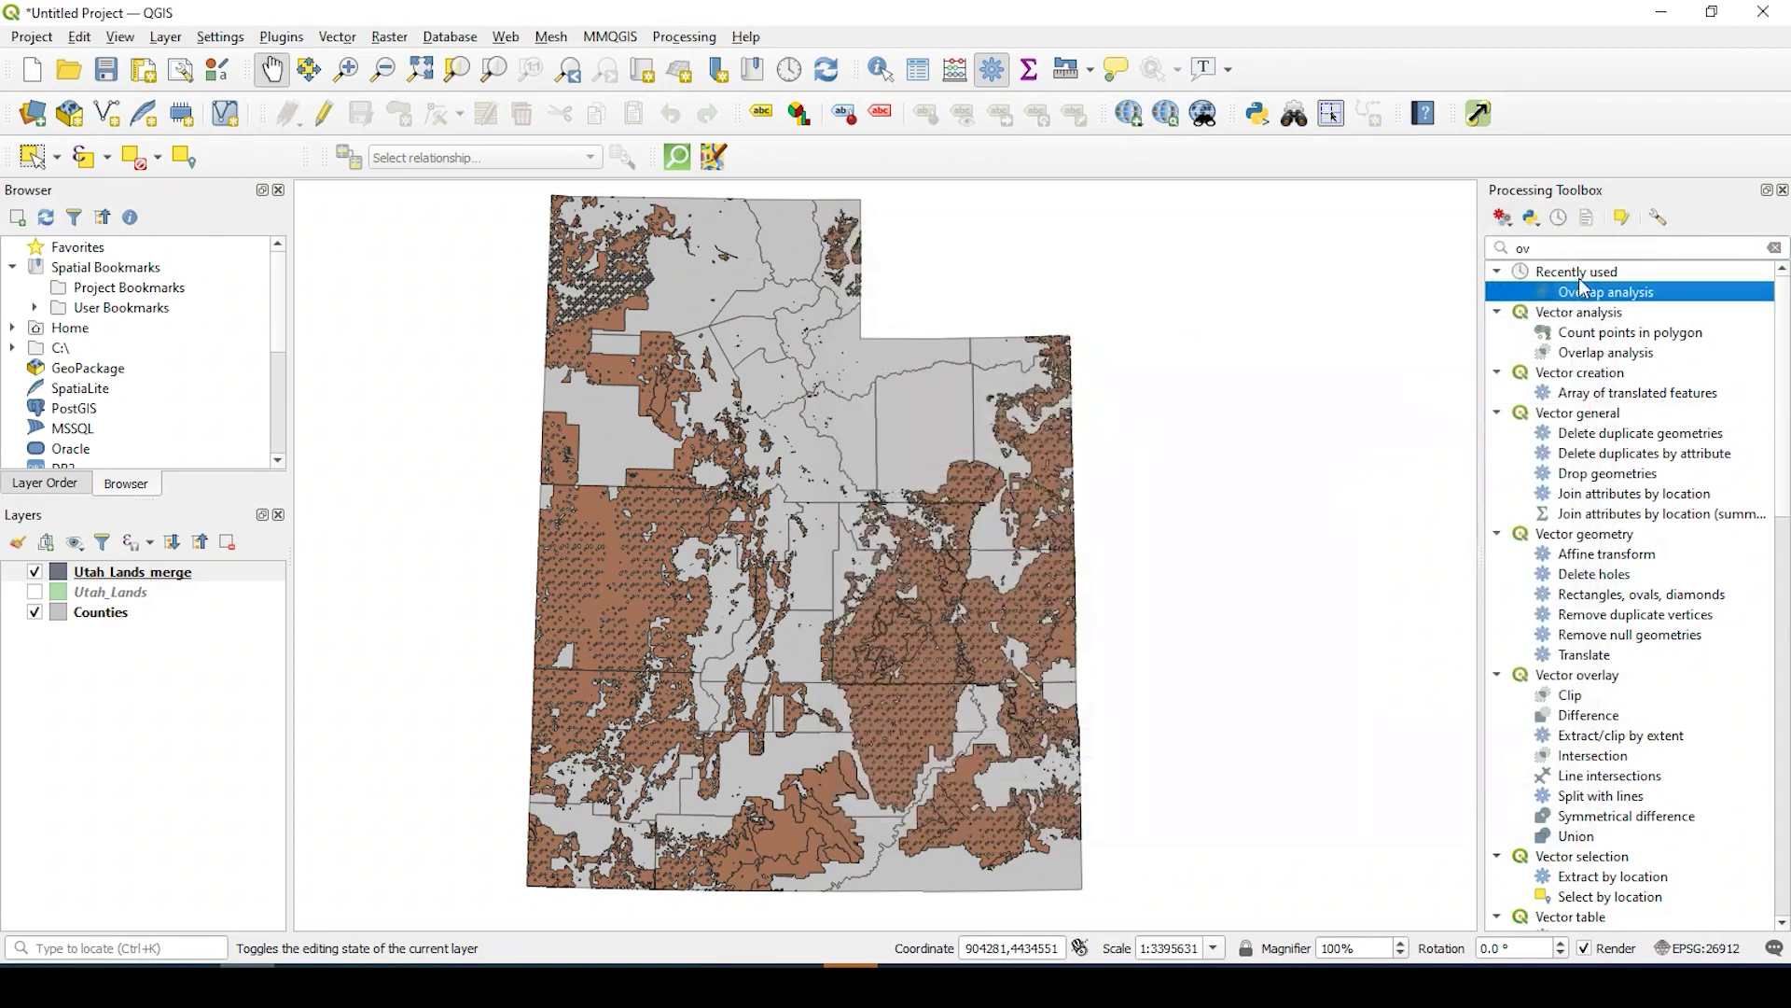
{"action": "left_click", "coordinate": [1563, 249]}
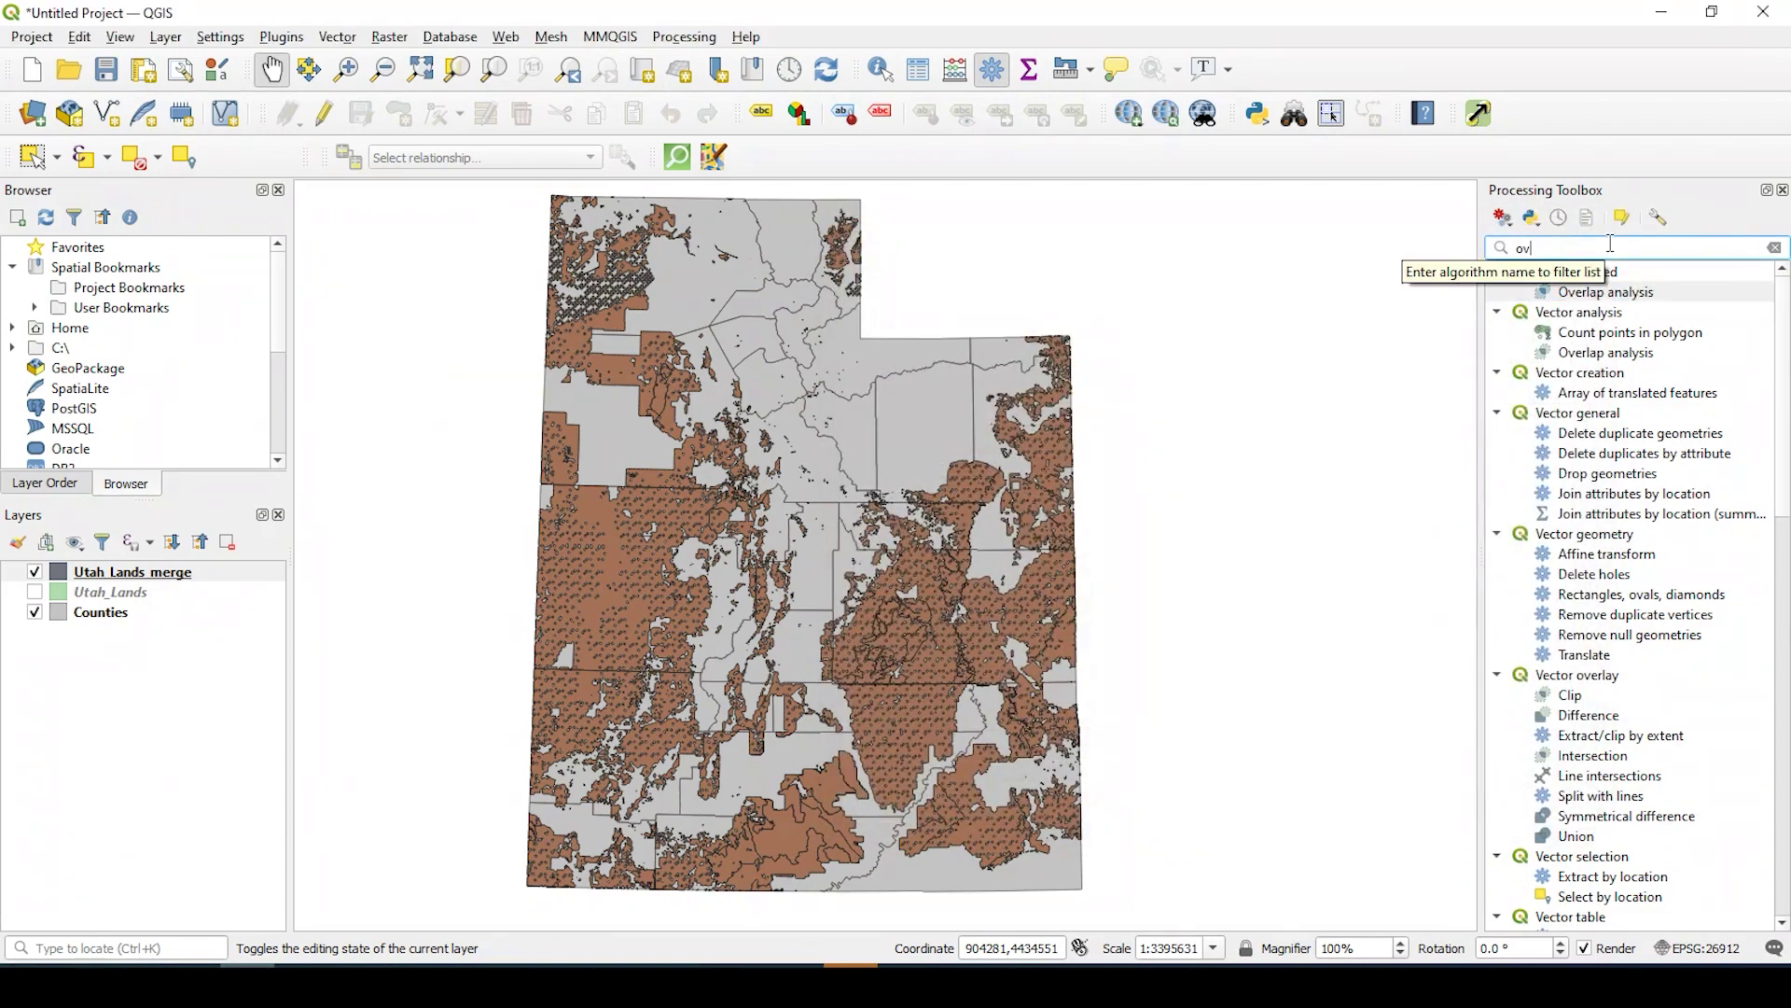
{"action": "type", "text": "erlap"}
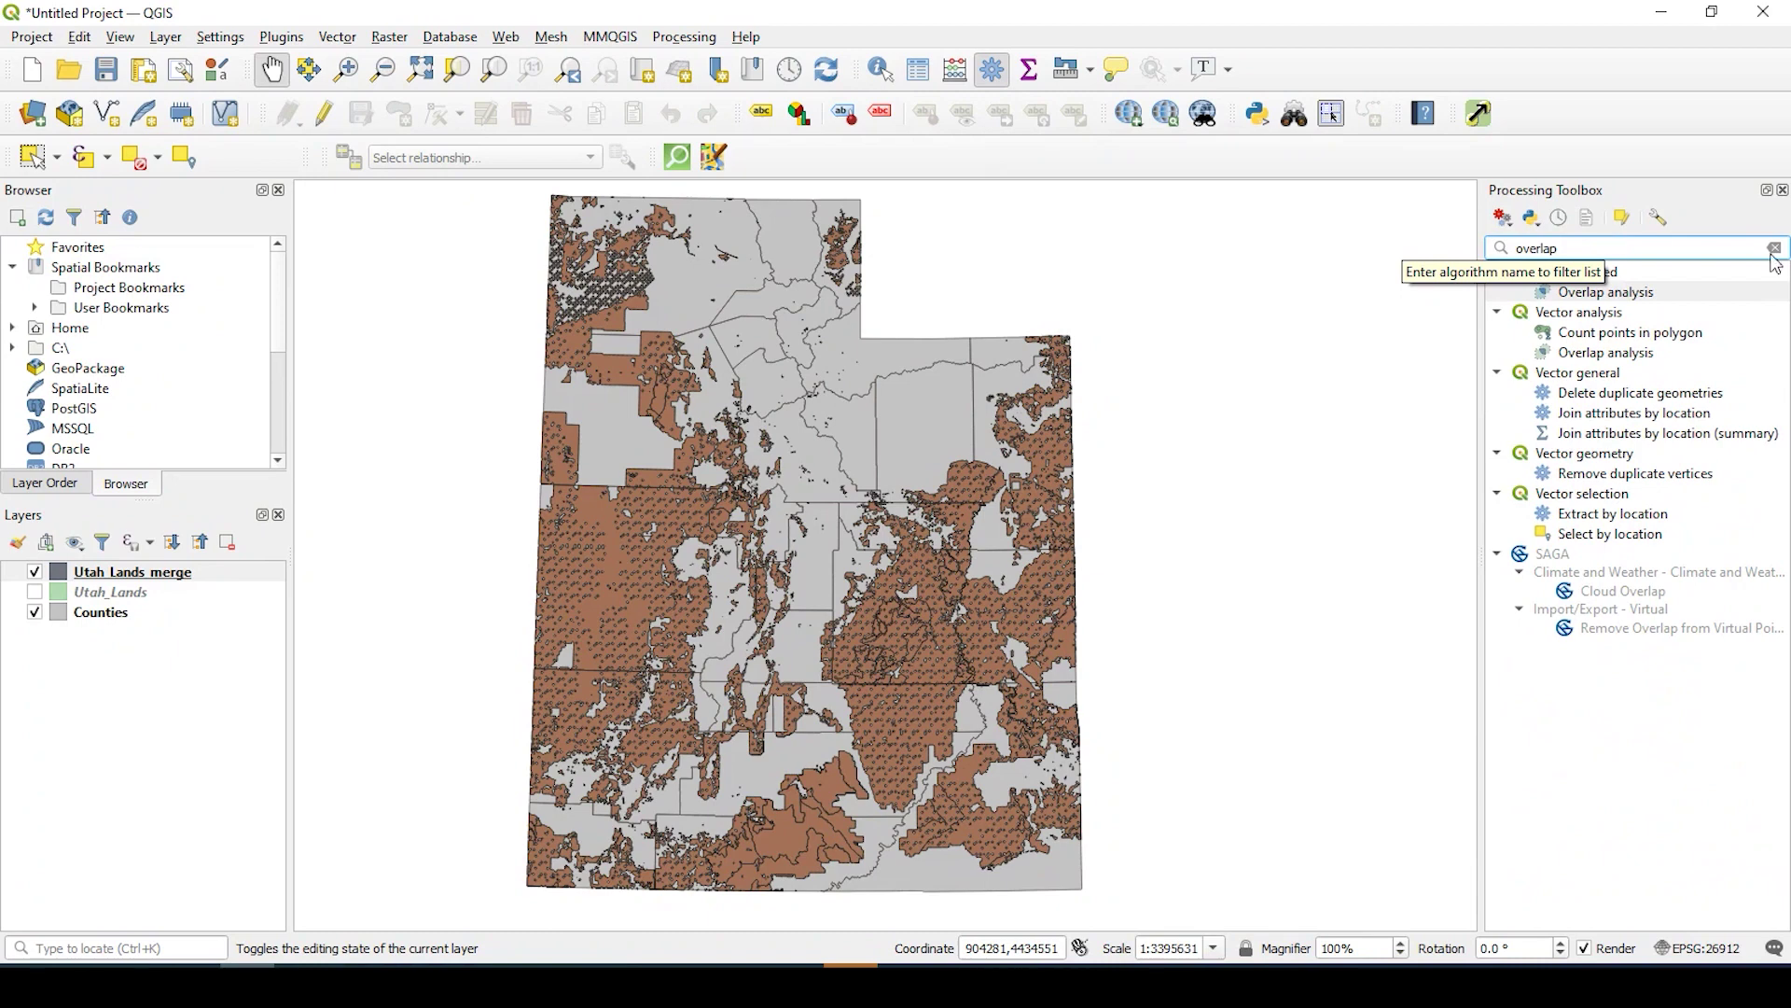
{"action": "double_click", "coordinate": [1642, 294]}
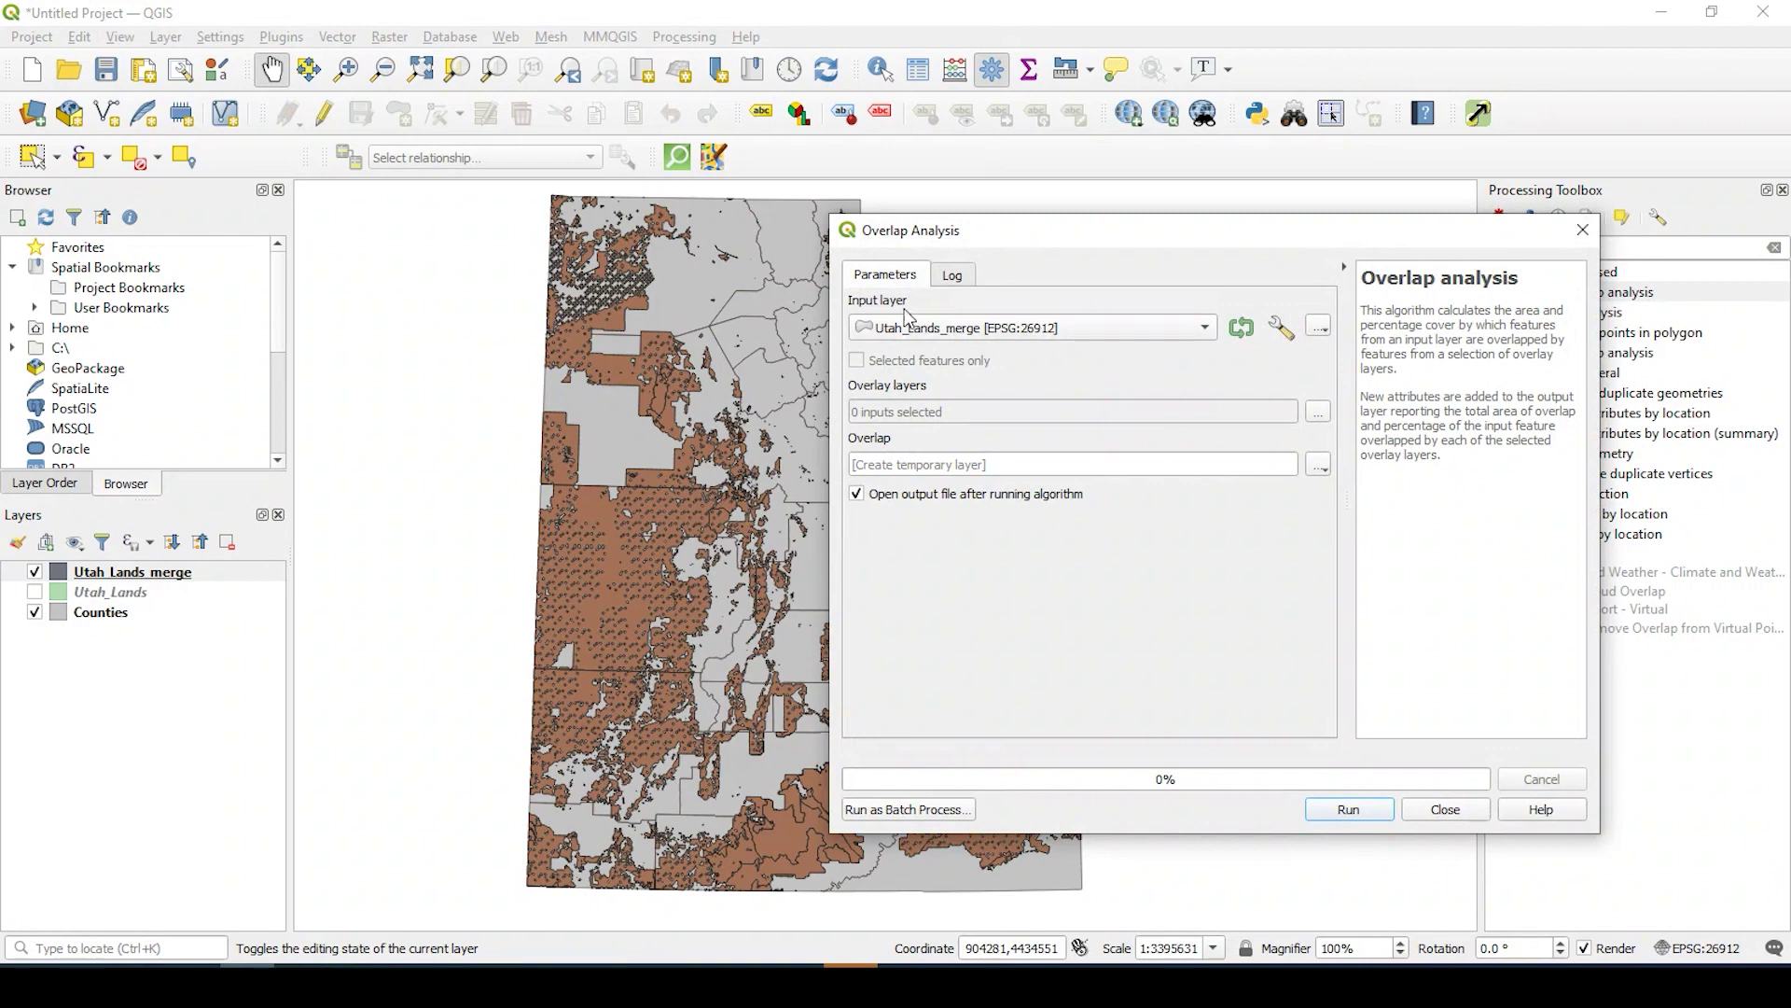
Step: Run Overlap analysis with Counties as input and Utah_Lands_merge as overlay, then close the failed run
{"action": "left_click", "coordinate": [927, 334]}
{"action": "left_click", "coordinate": [940, 276]}
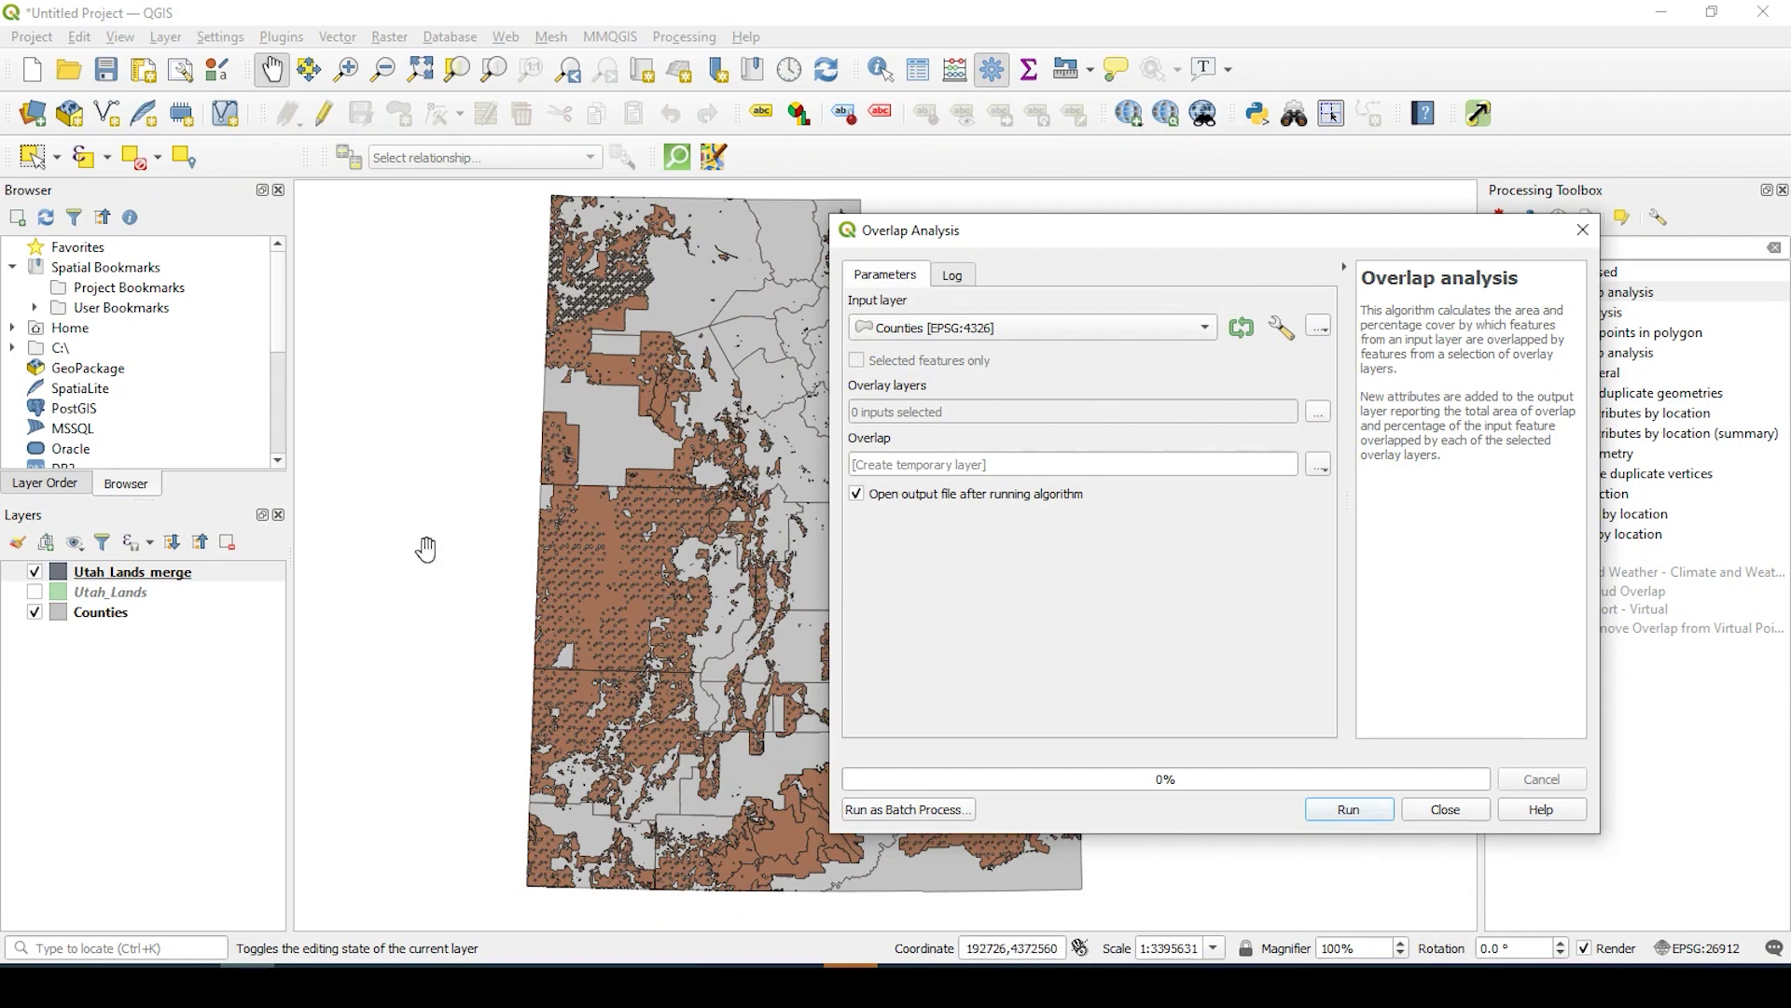
{"action": "left_click", "coordinate": [1320, 412]}
{"action": "left_click", "coordinate": [939, 381]}
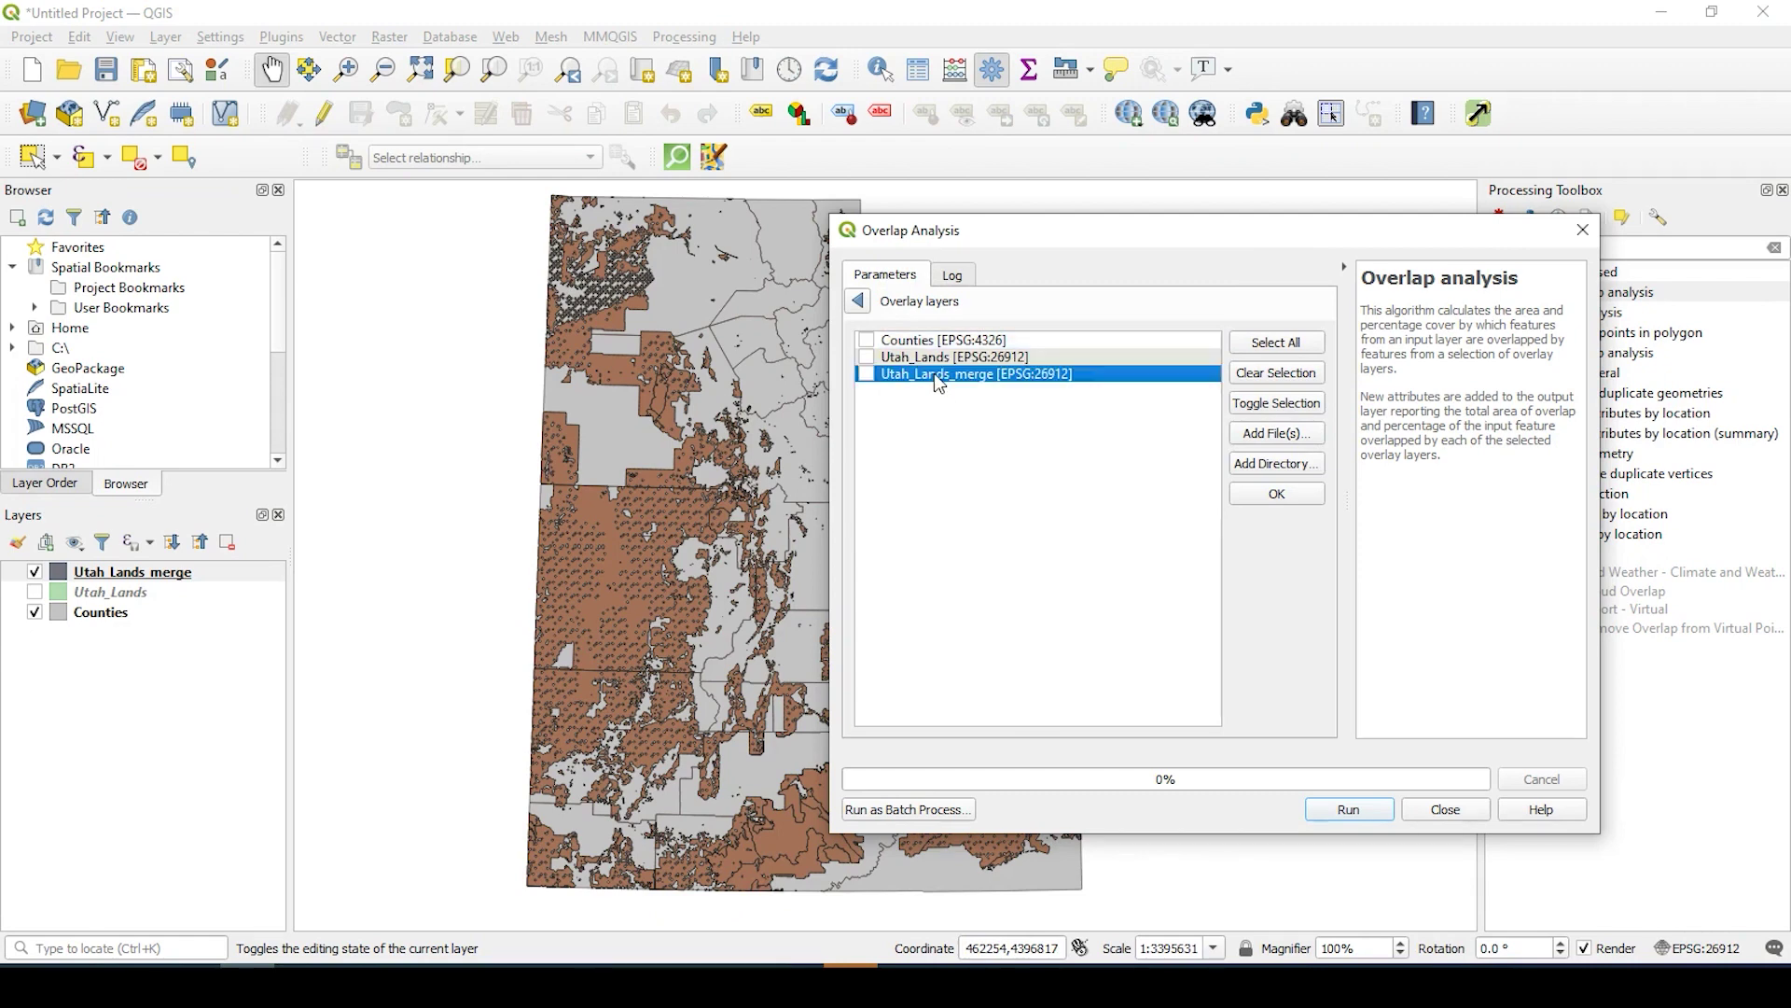
{"action": "left_click", "coordinate": [867, 374]}
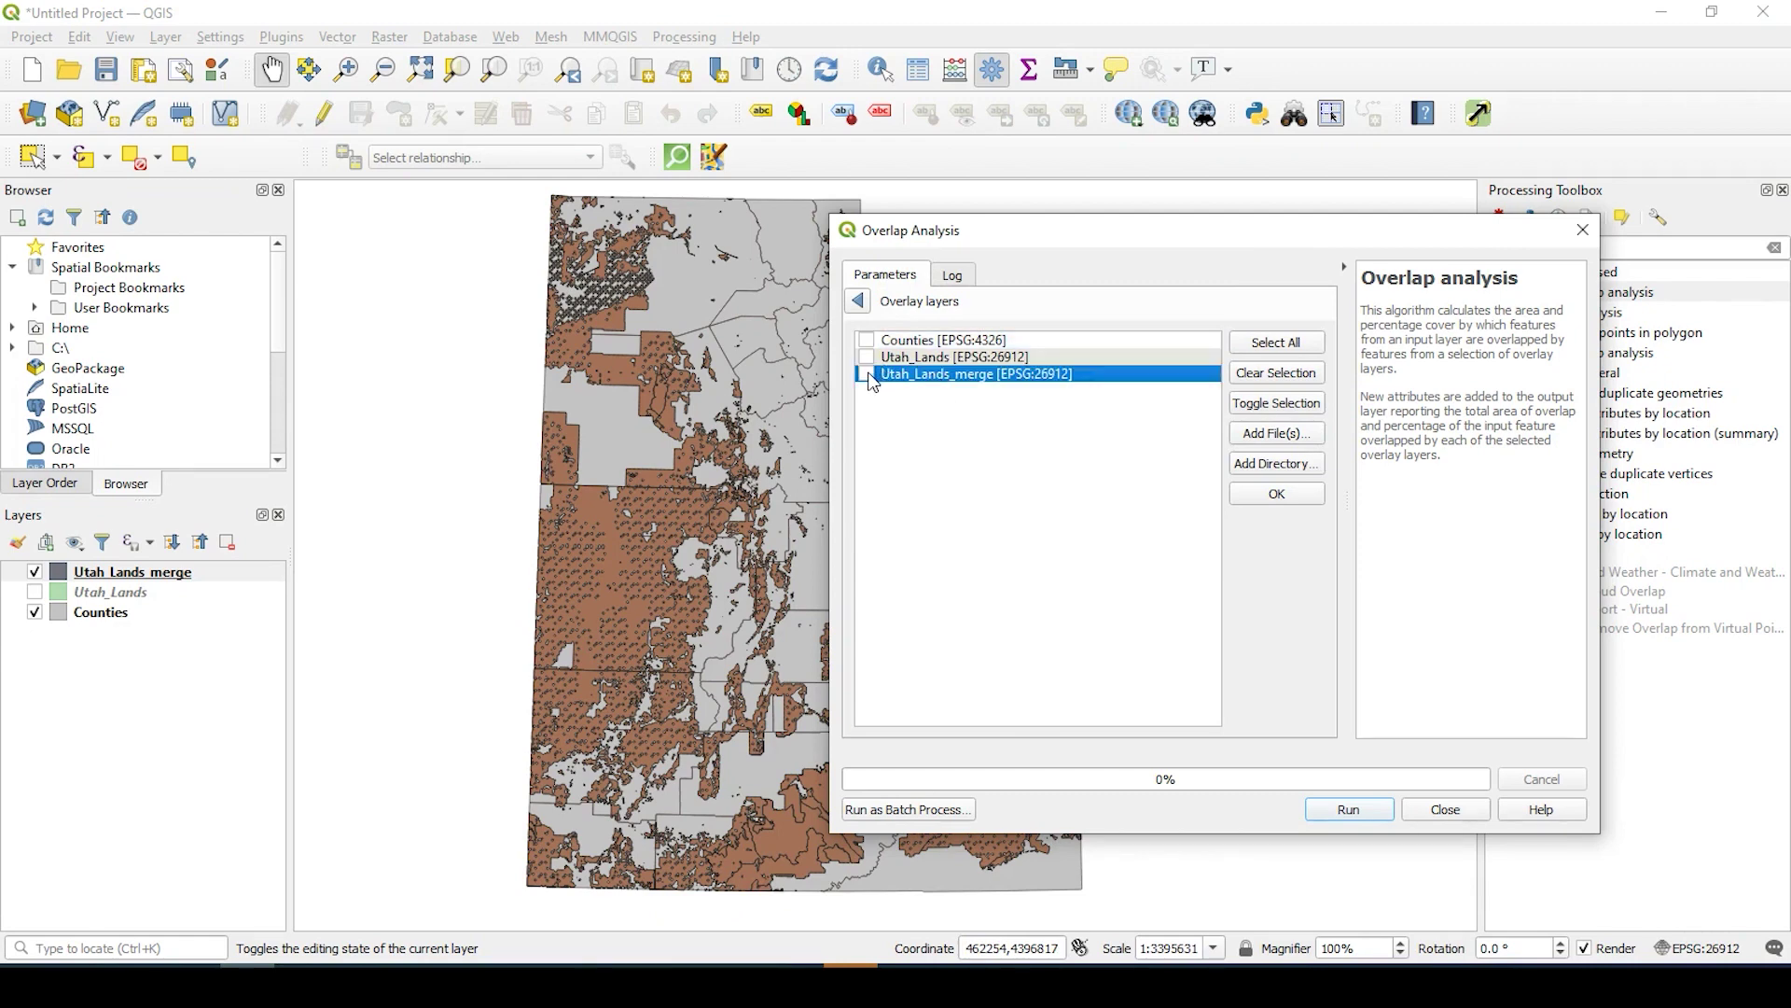
{"action": "left_click", "coordinate": [857, 301]}
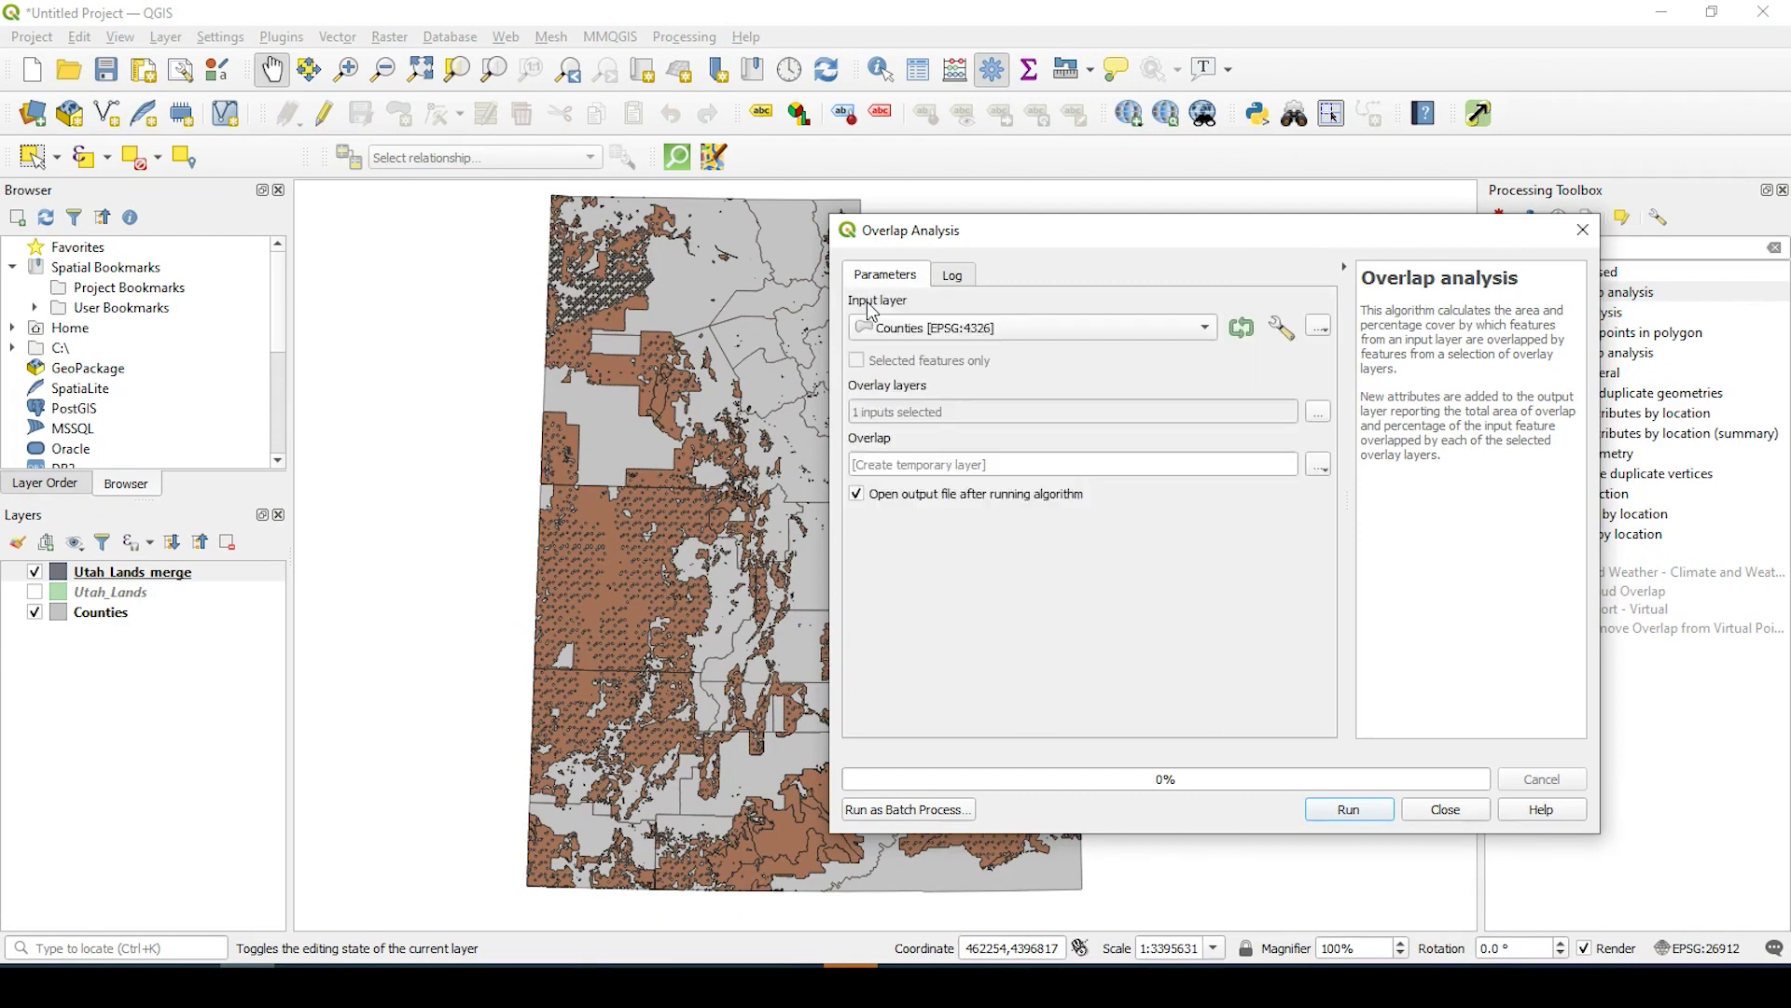
{"action": "left_click", "coordinate": [1364, 809]}
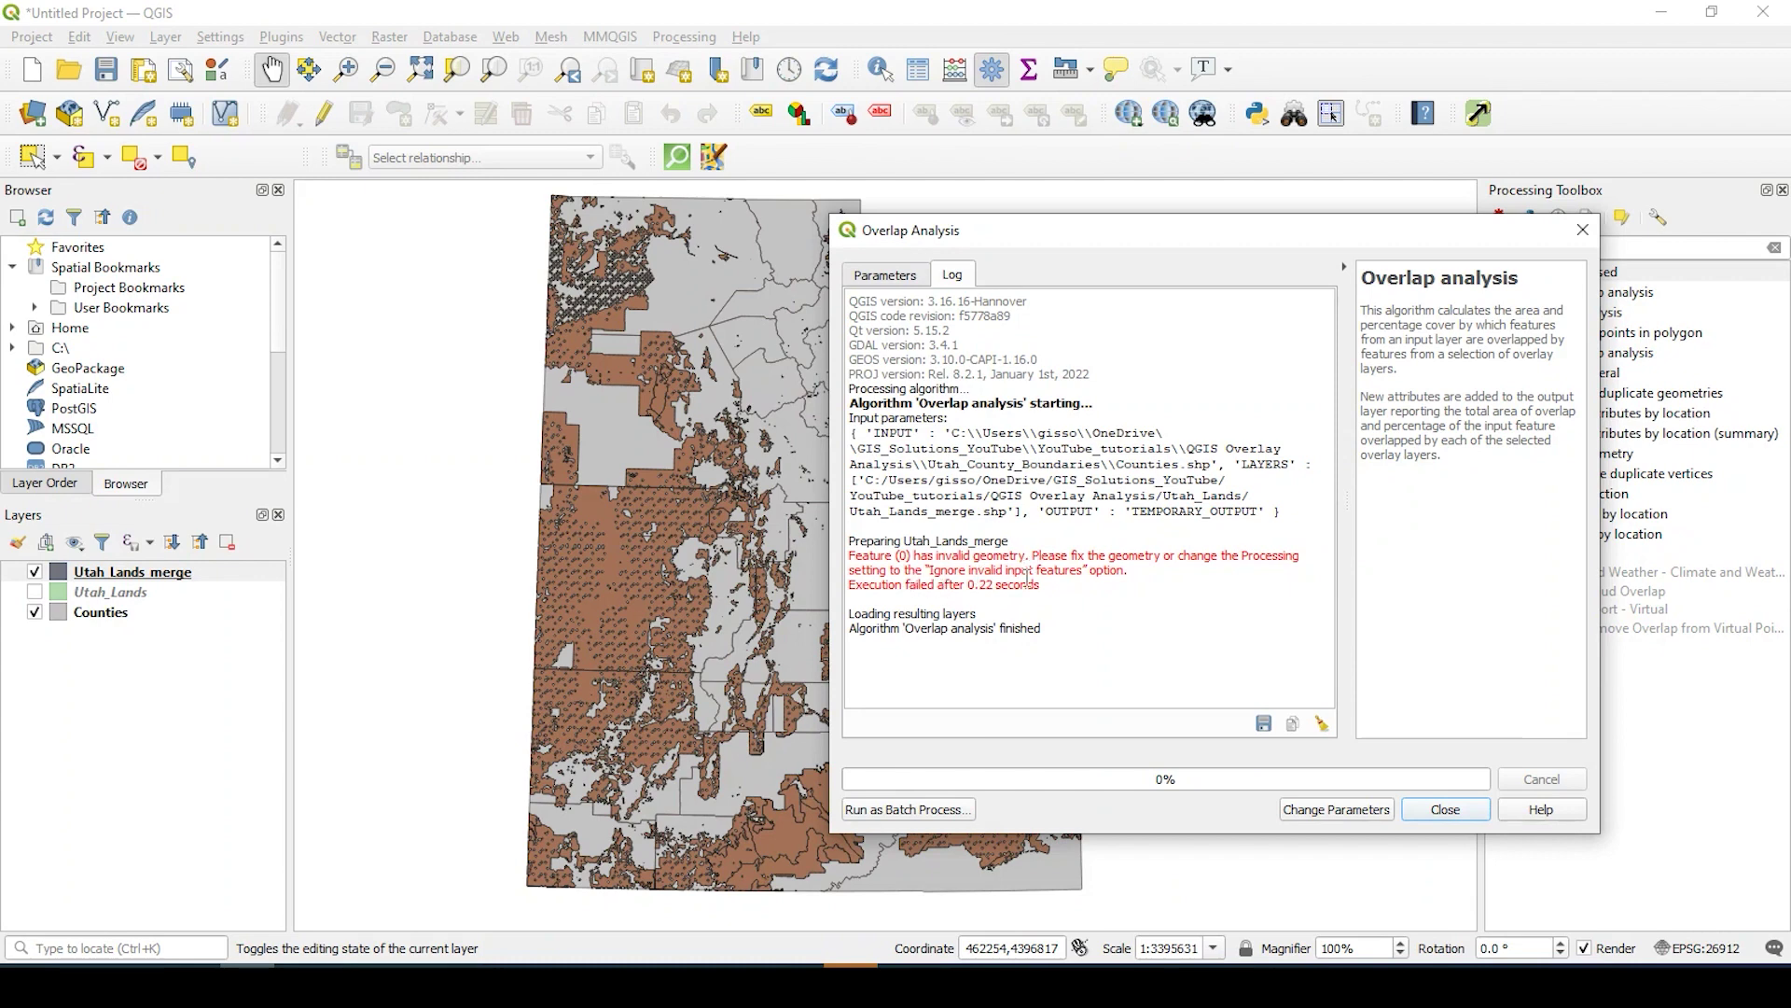
{"action": "left_click", "coordinate": [1437, 804]}
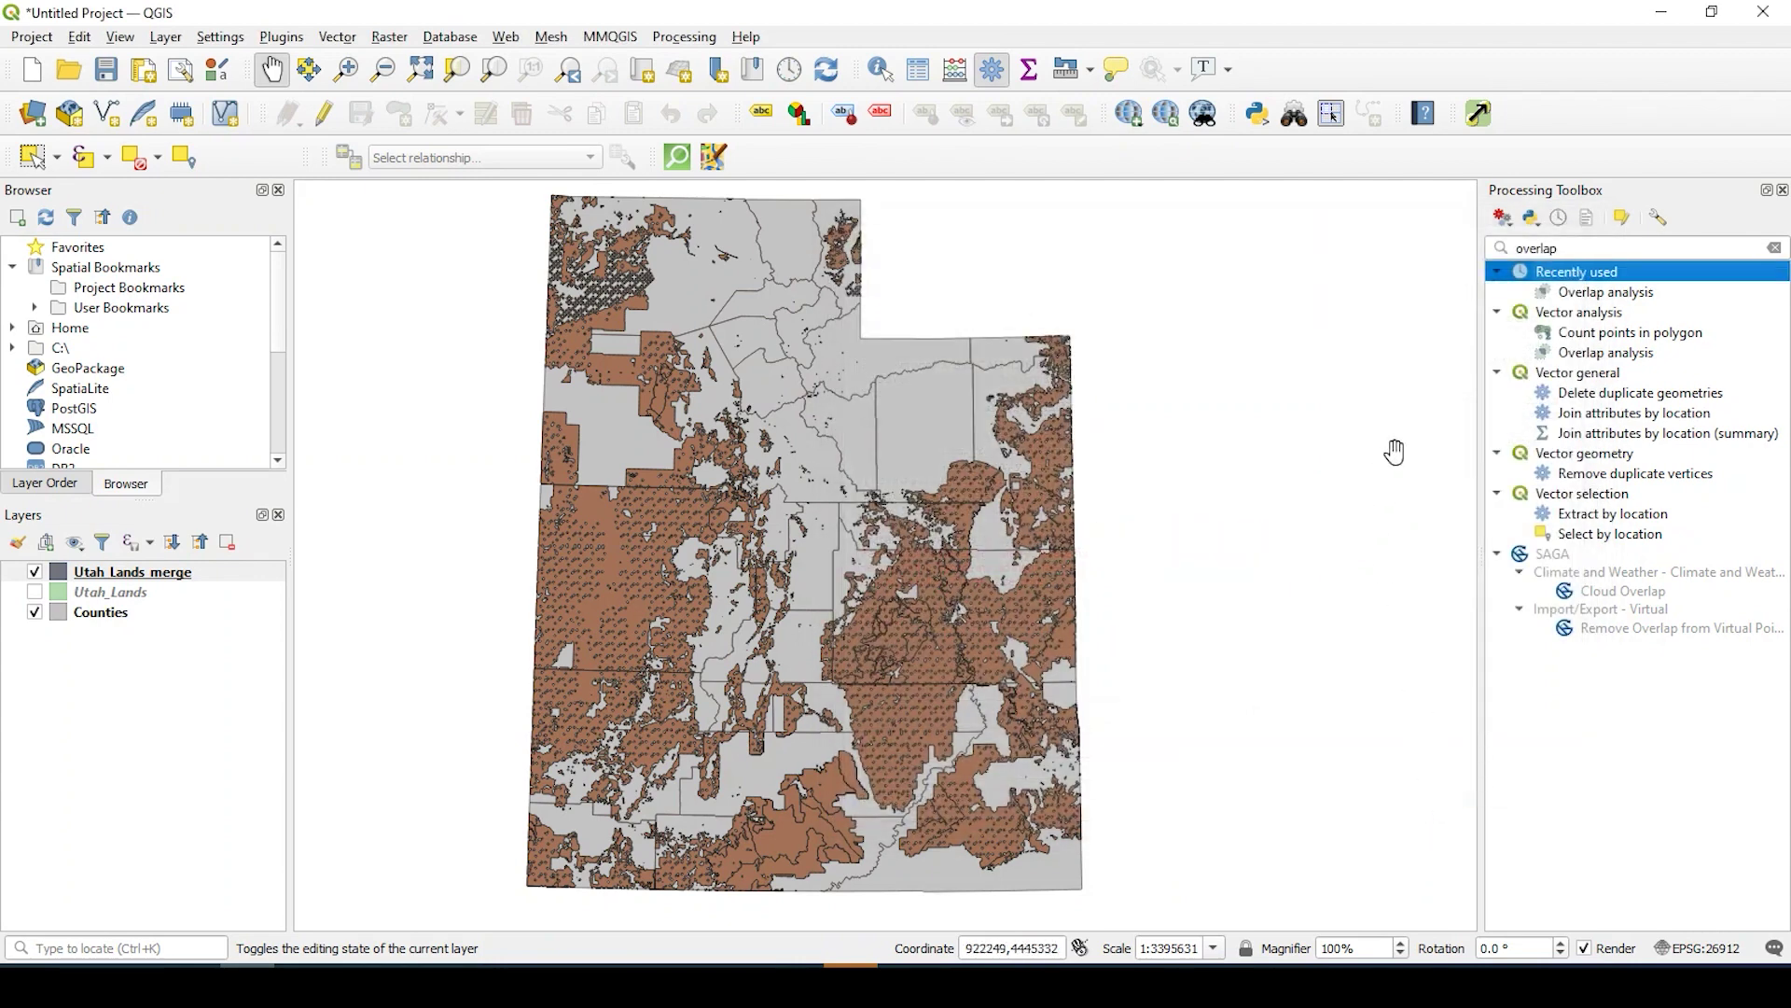
Step: Hide Utah_Lands_merge and run Fix geometries on it, found via a 'fix' toolbox search
{"action": "left_click", "coordinate": [1775, 248]}
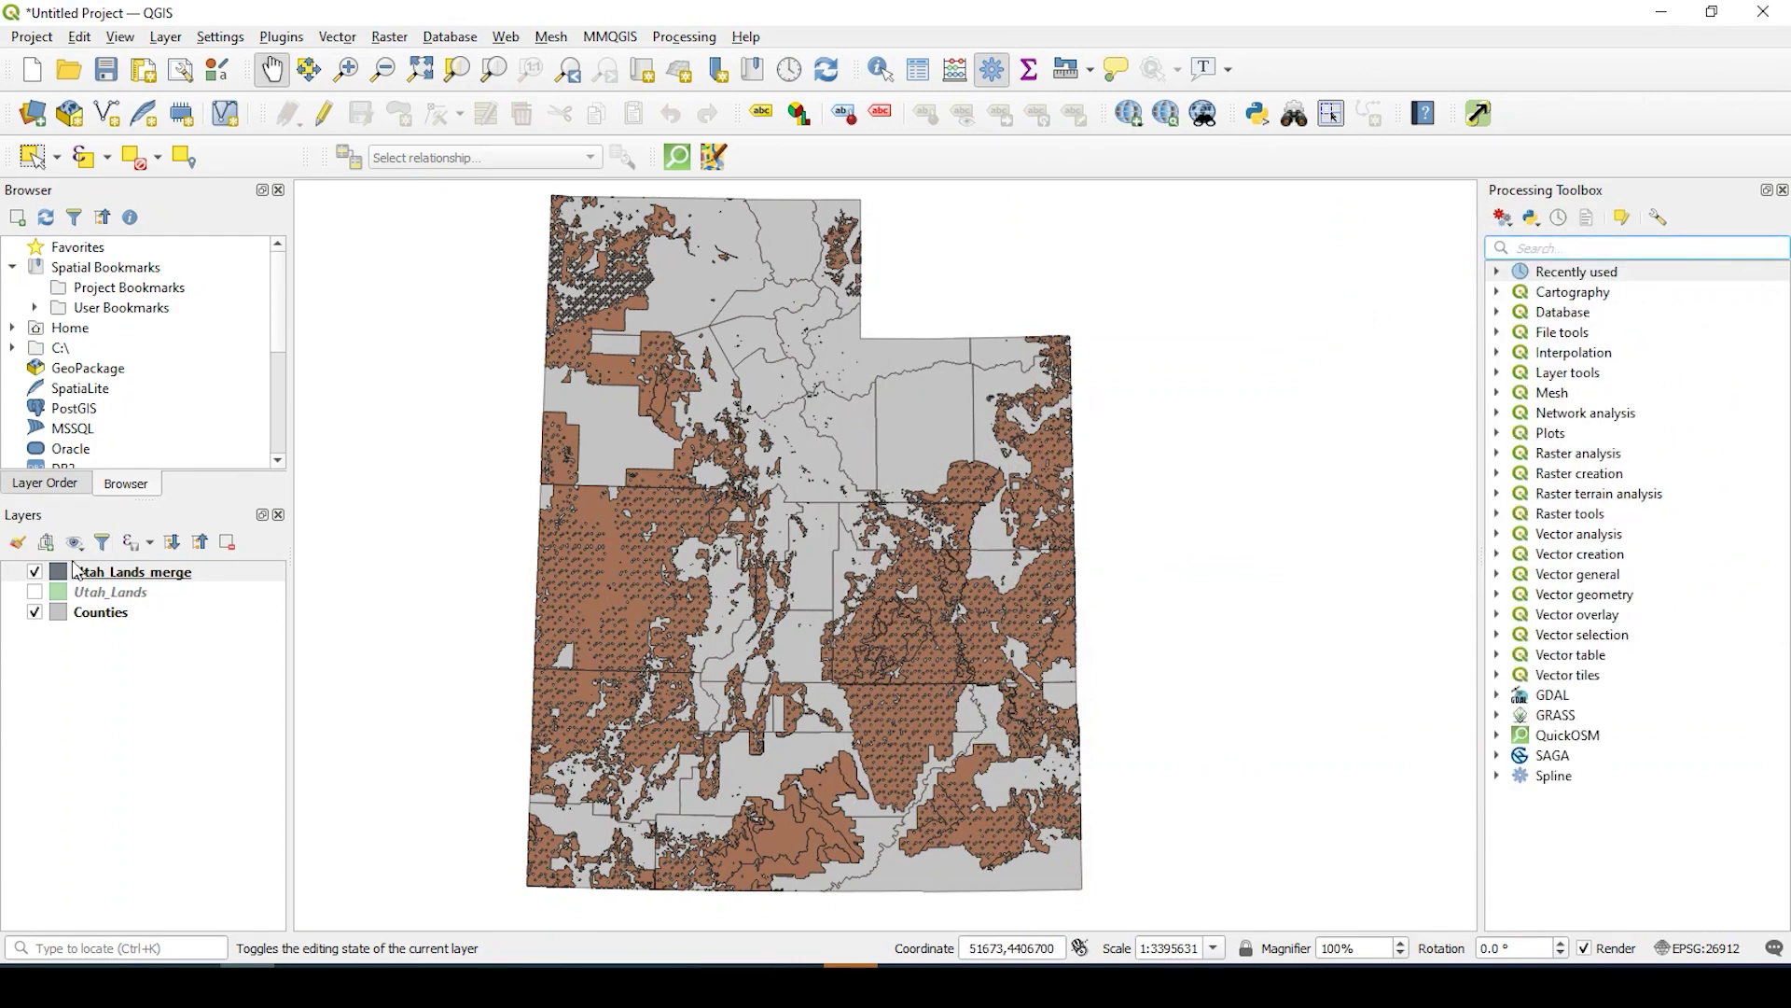
{"action": "left_click", "coordinate": [34, 571]}
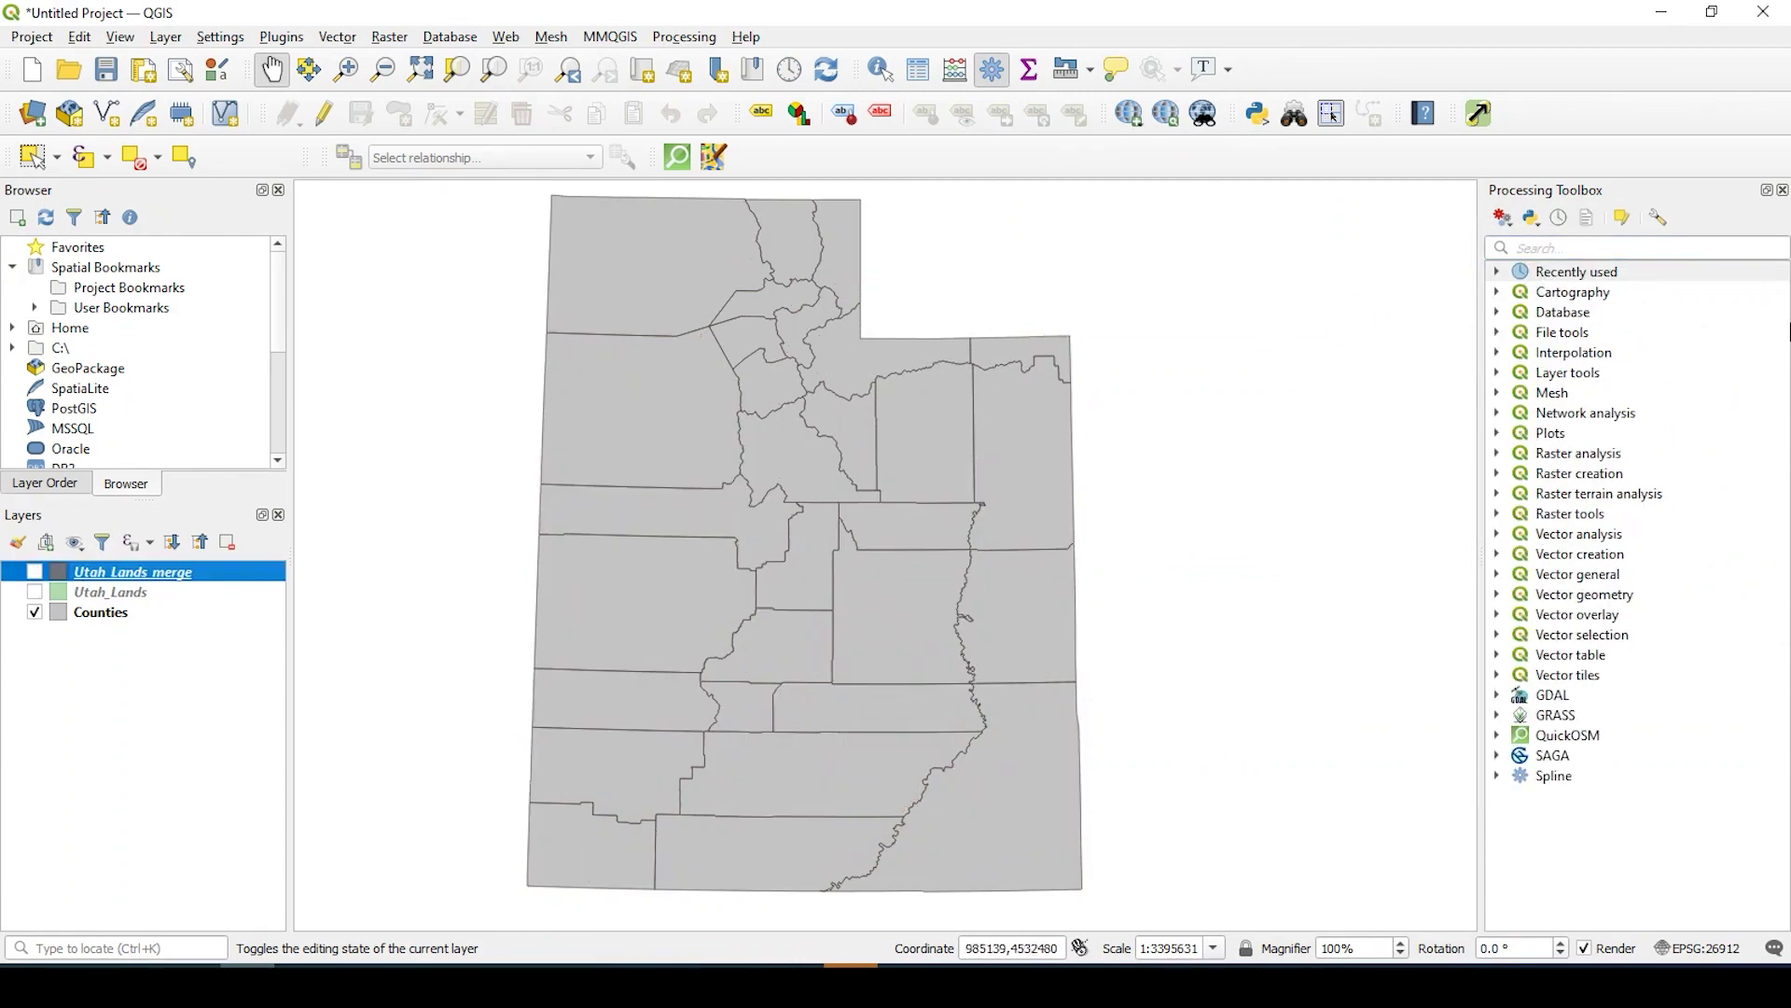
{"action": "left_click", "coordinate": [1588, 249]}
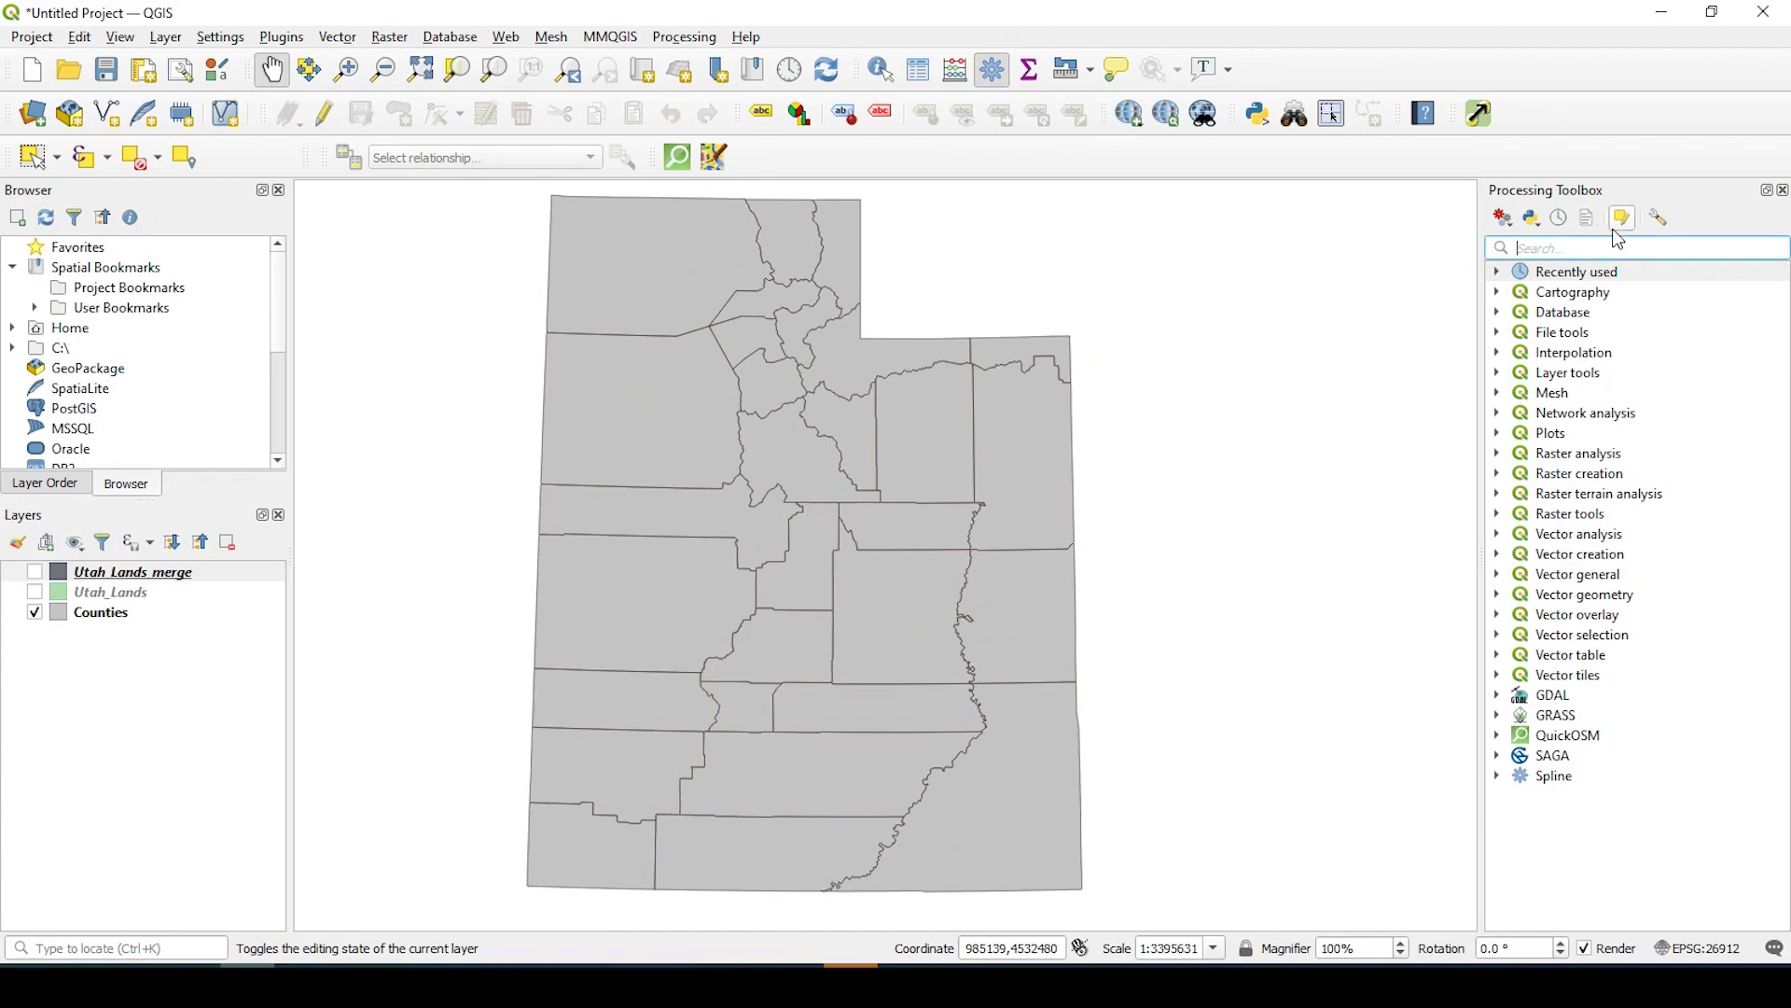
{"action": "type", "text": "fix"}
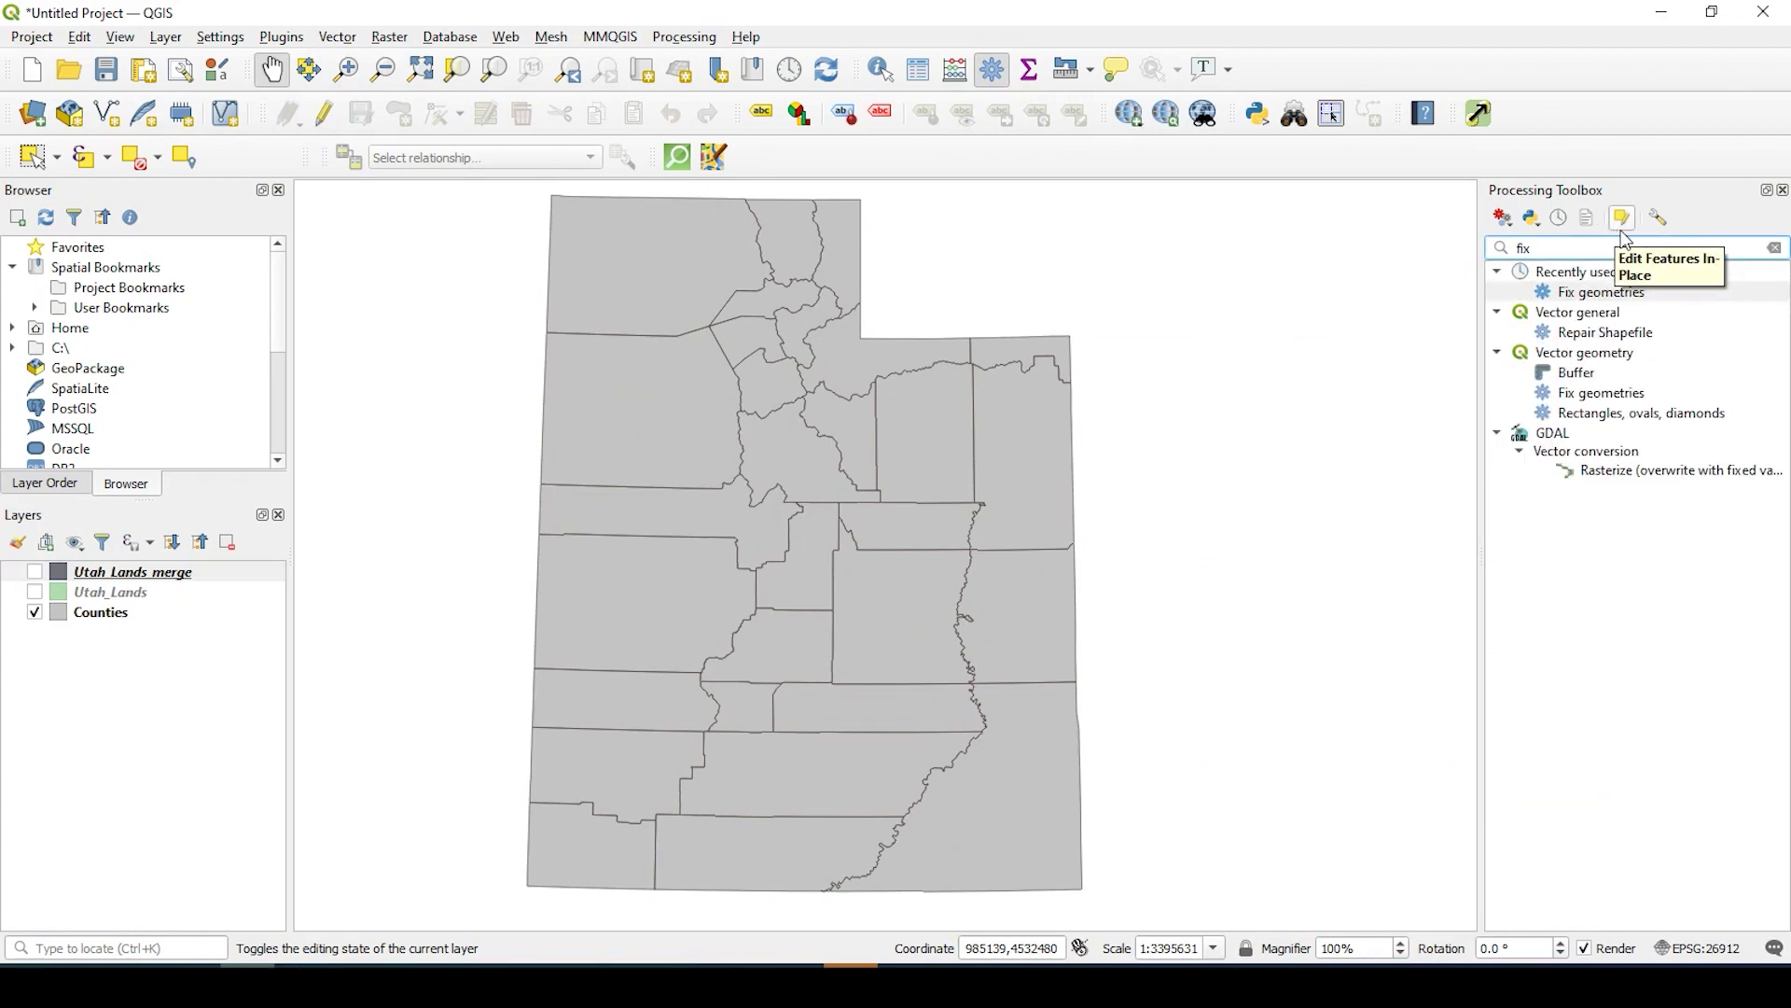
{"action": "double_click", "coordinate": [1595, 292]}
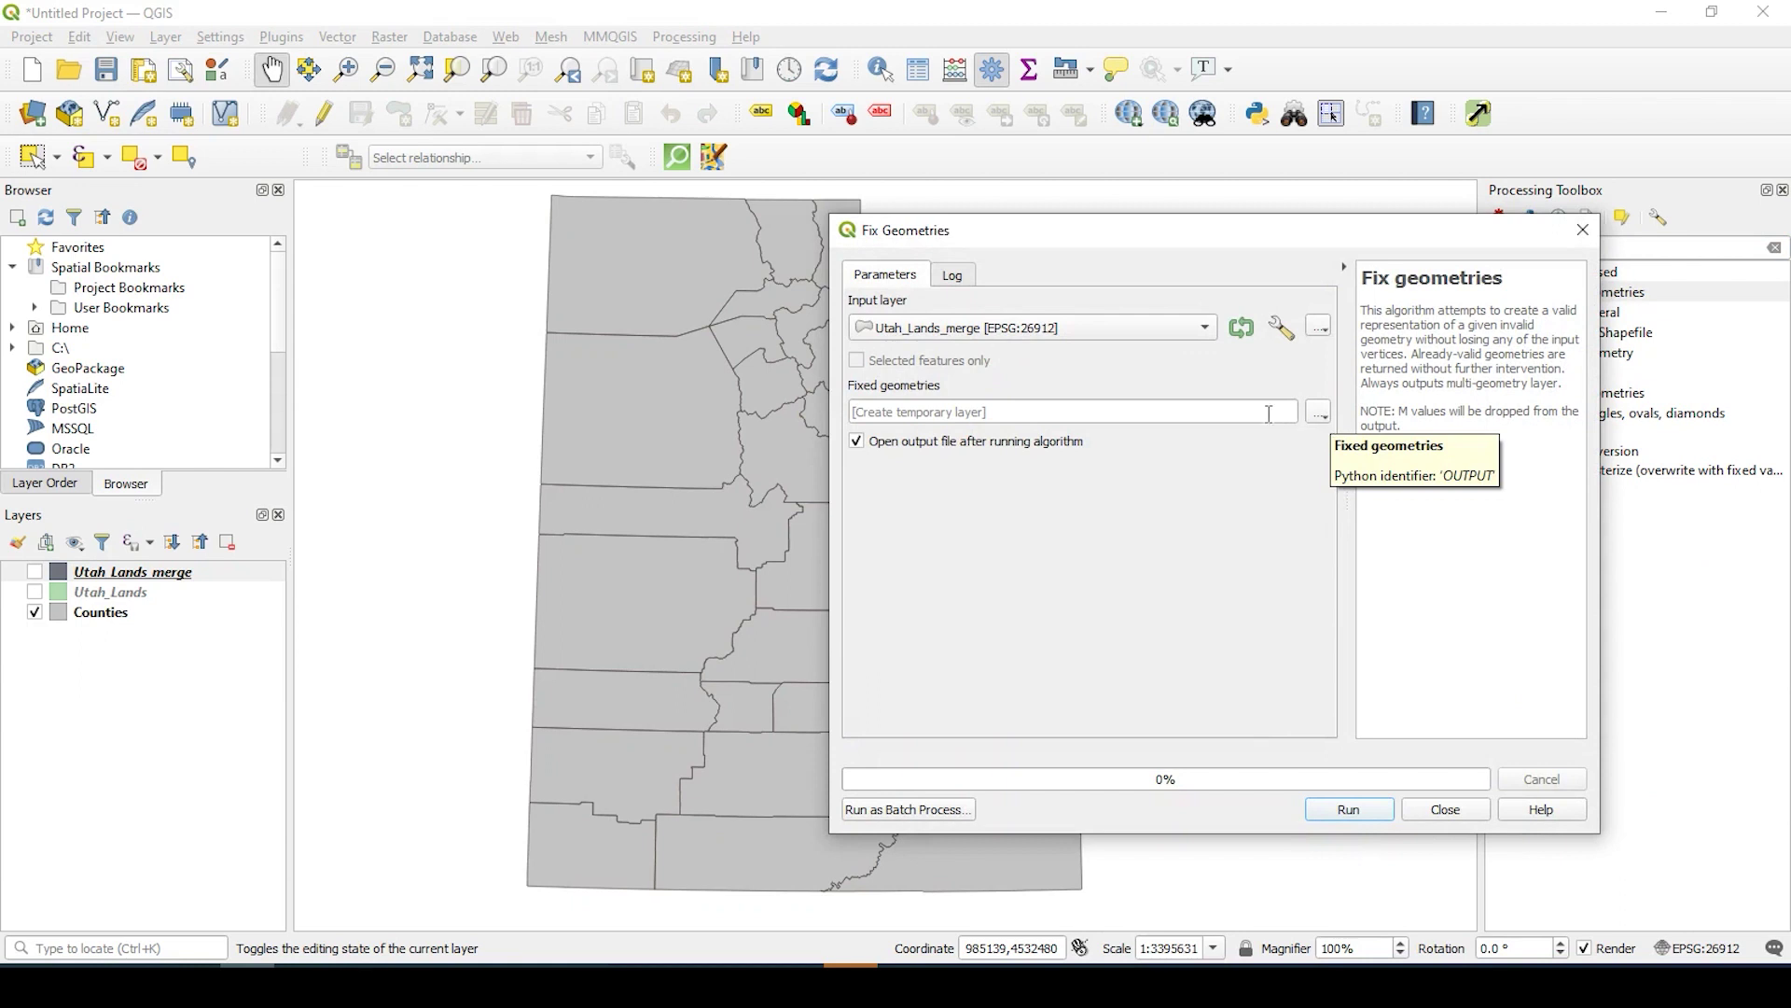
{"action": "left_click", "coordinate": [1349, 809]}
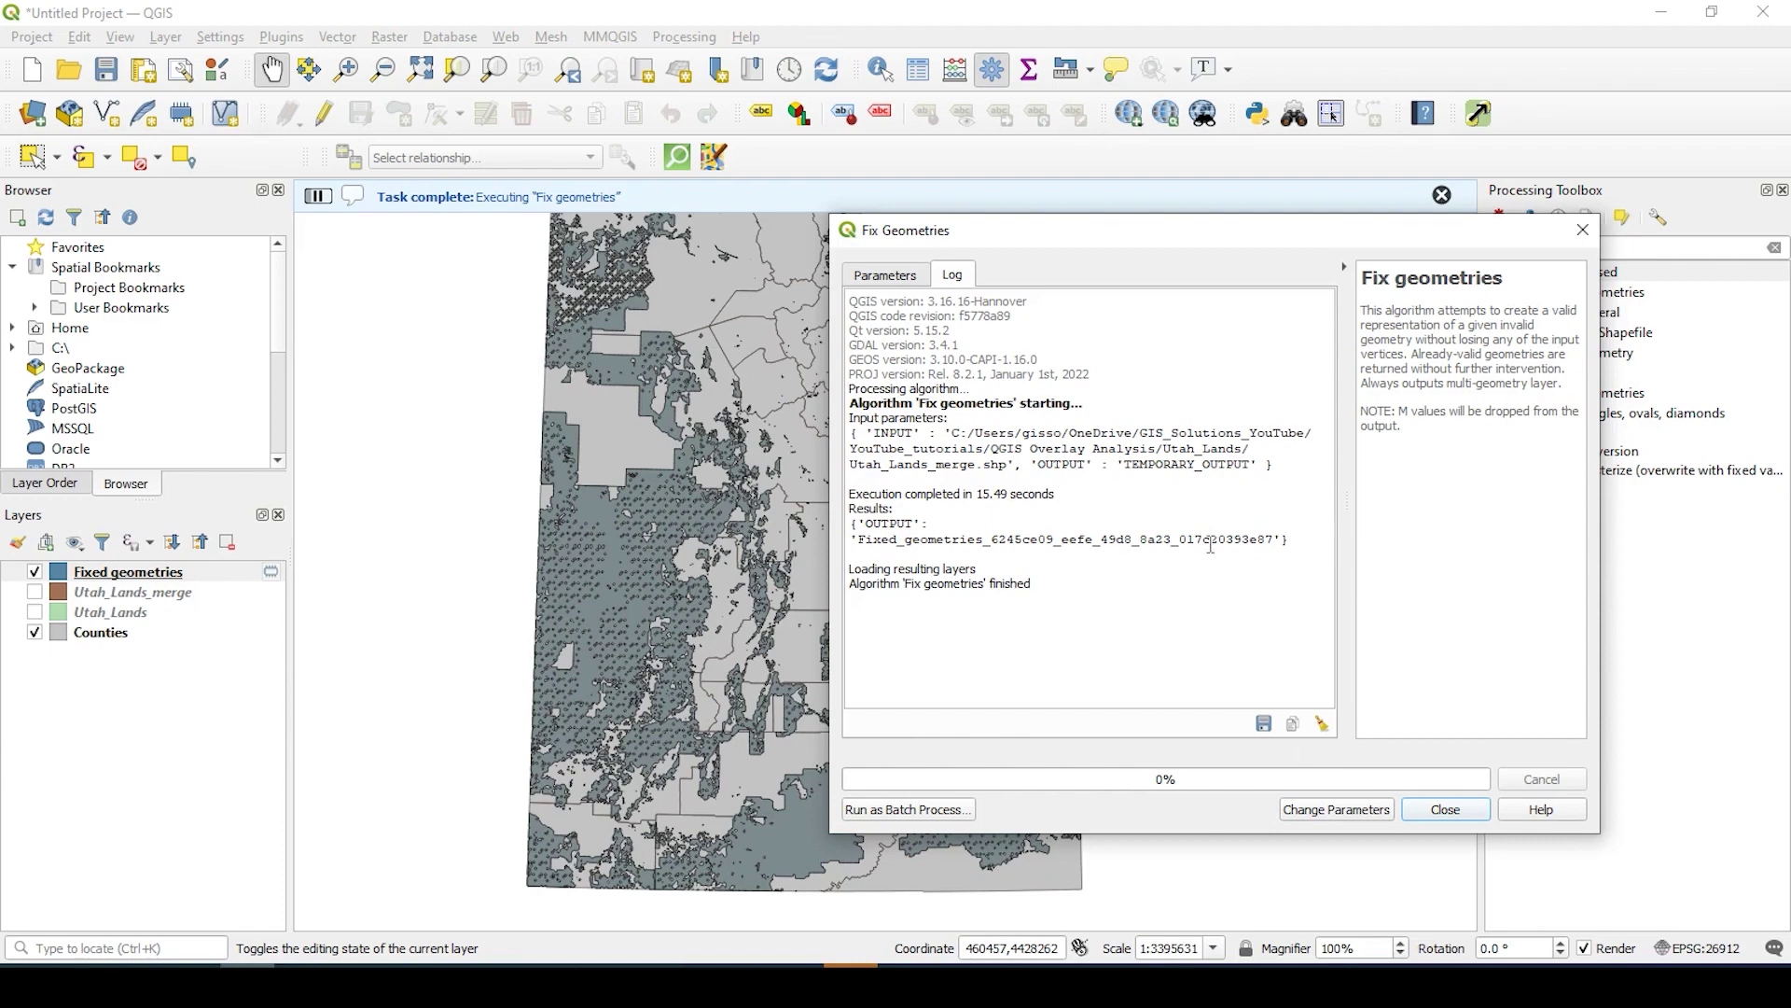
Step: Open Overlap analysis via an 'ov' search with Counties as input and Fixed geometries as overlay
{"action": "left_click", "coordinate": [1446, 810]}
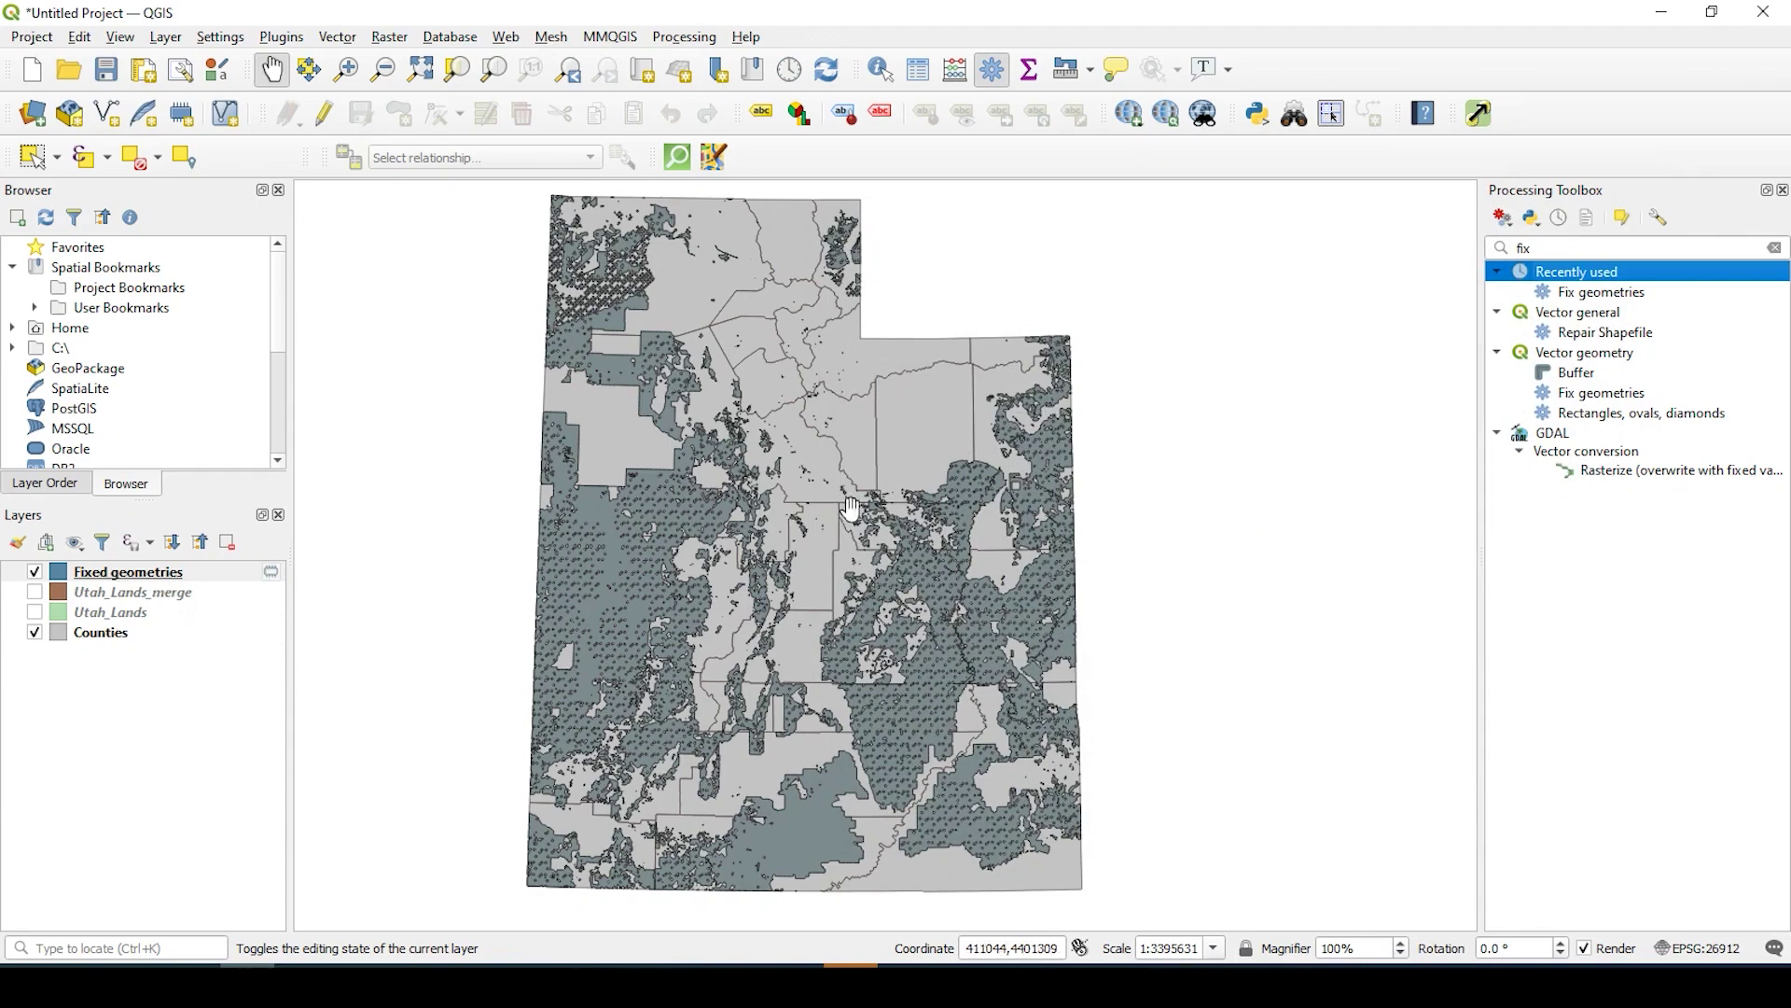
{"action": "left_click", "coordinate": [1774, 247]}
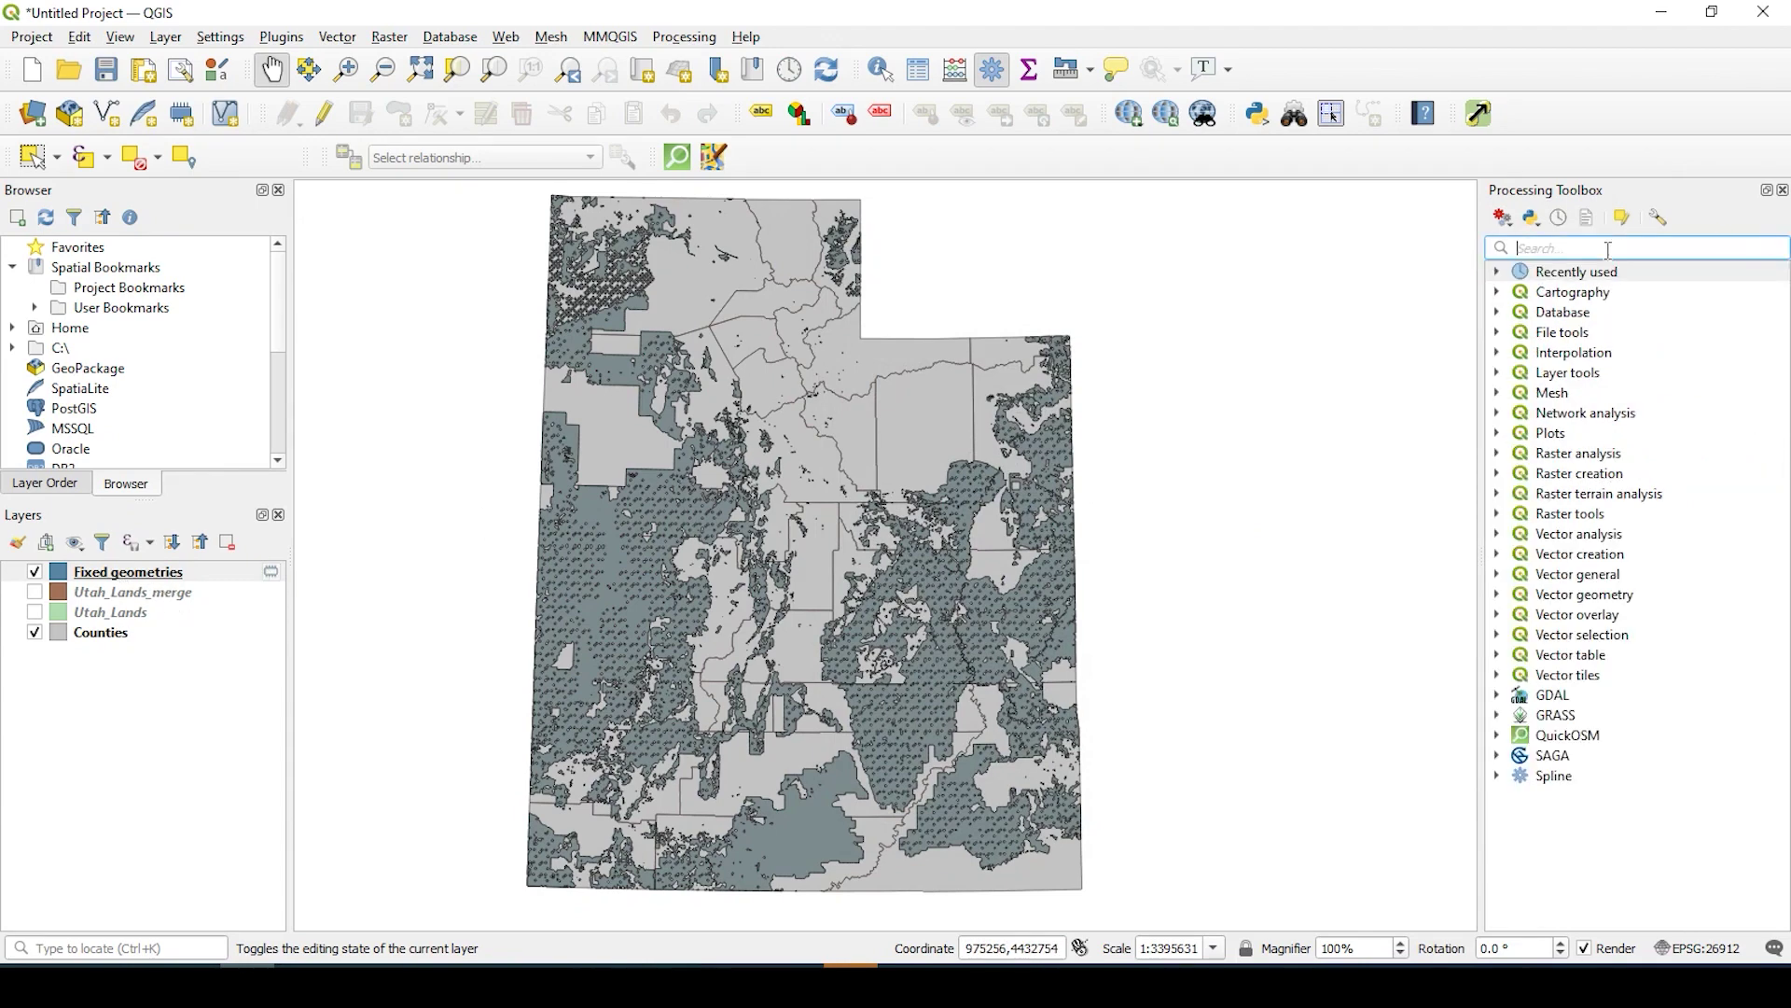
{"action": "type", "text": "ov"}
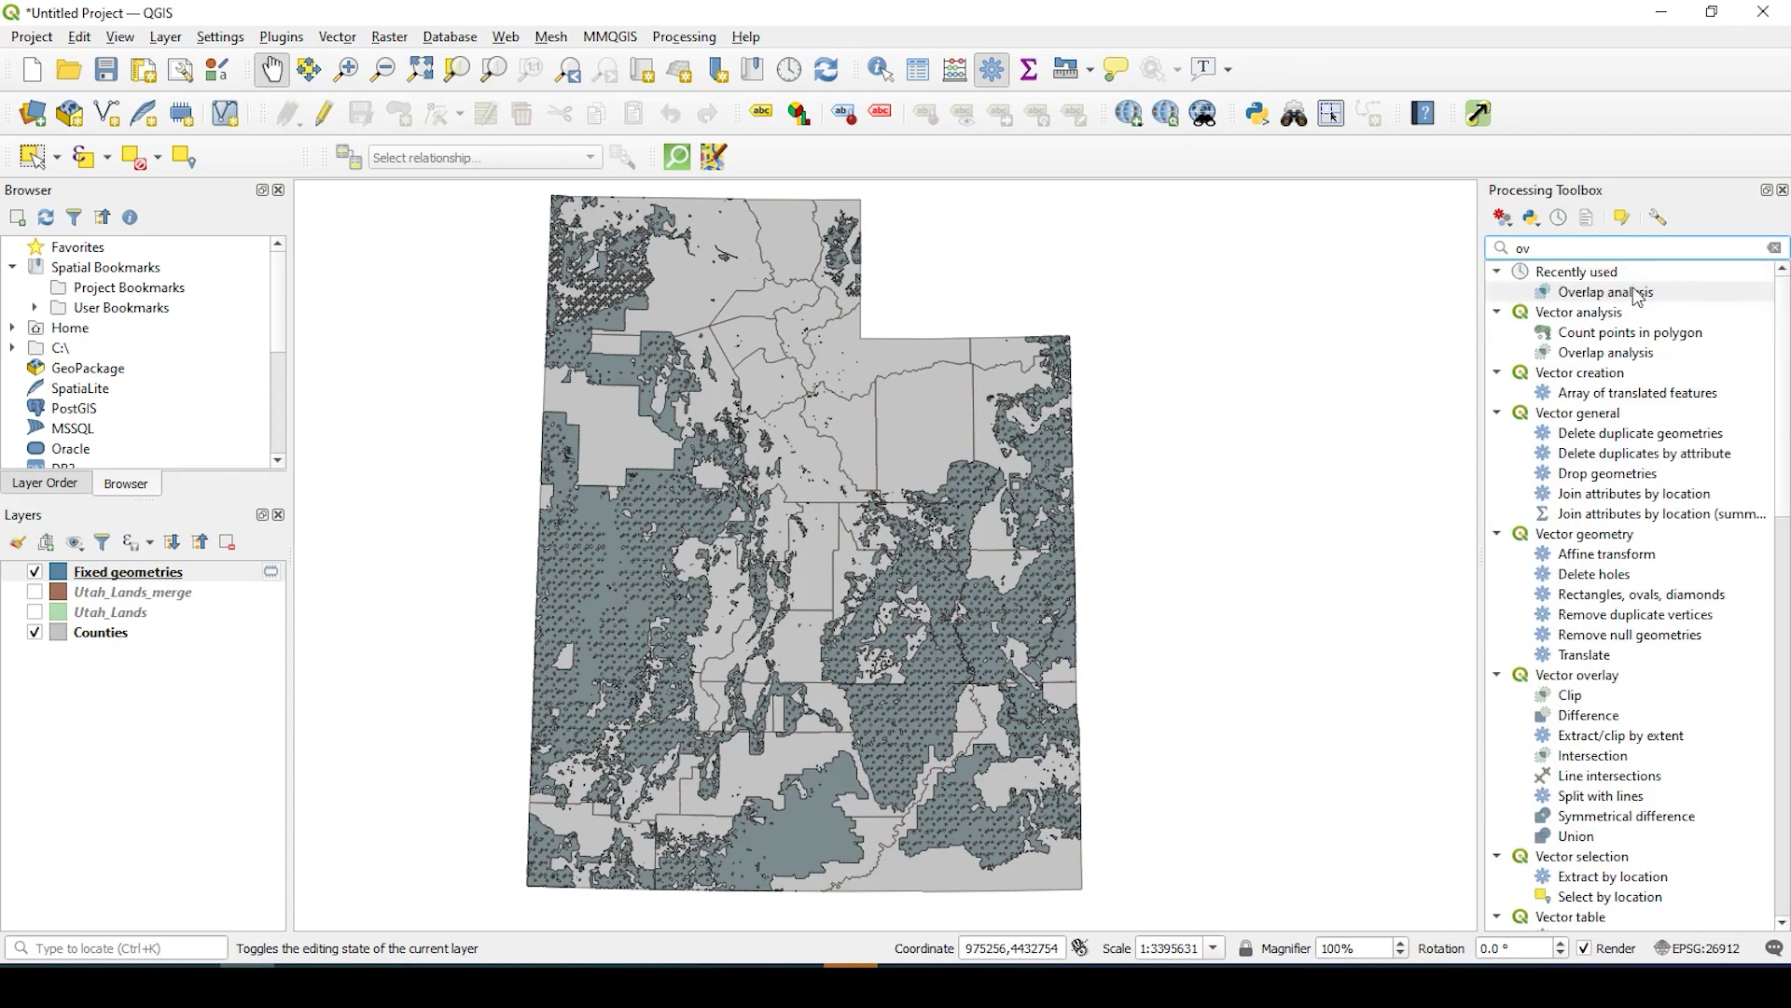
{"action": "double_click", "coordinate": [1637, 293]}
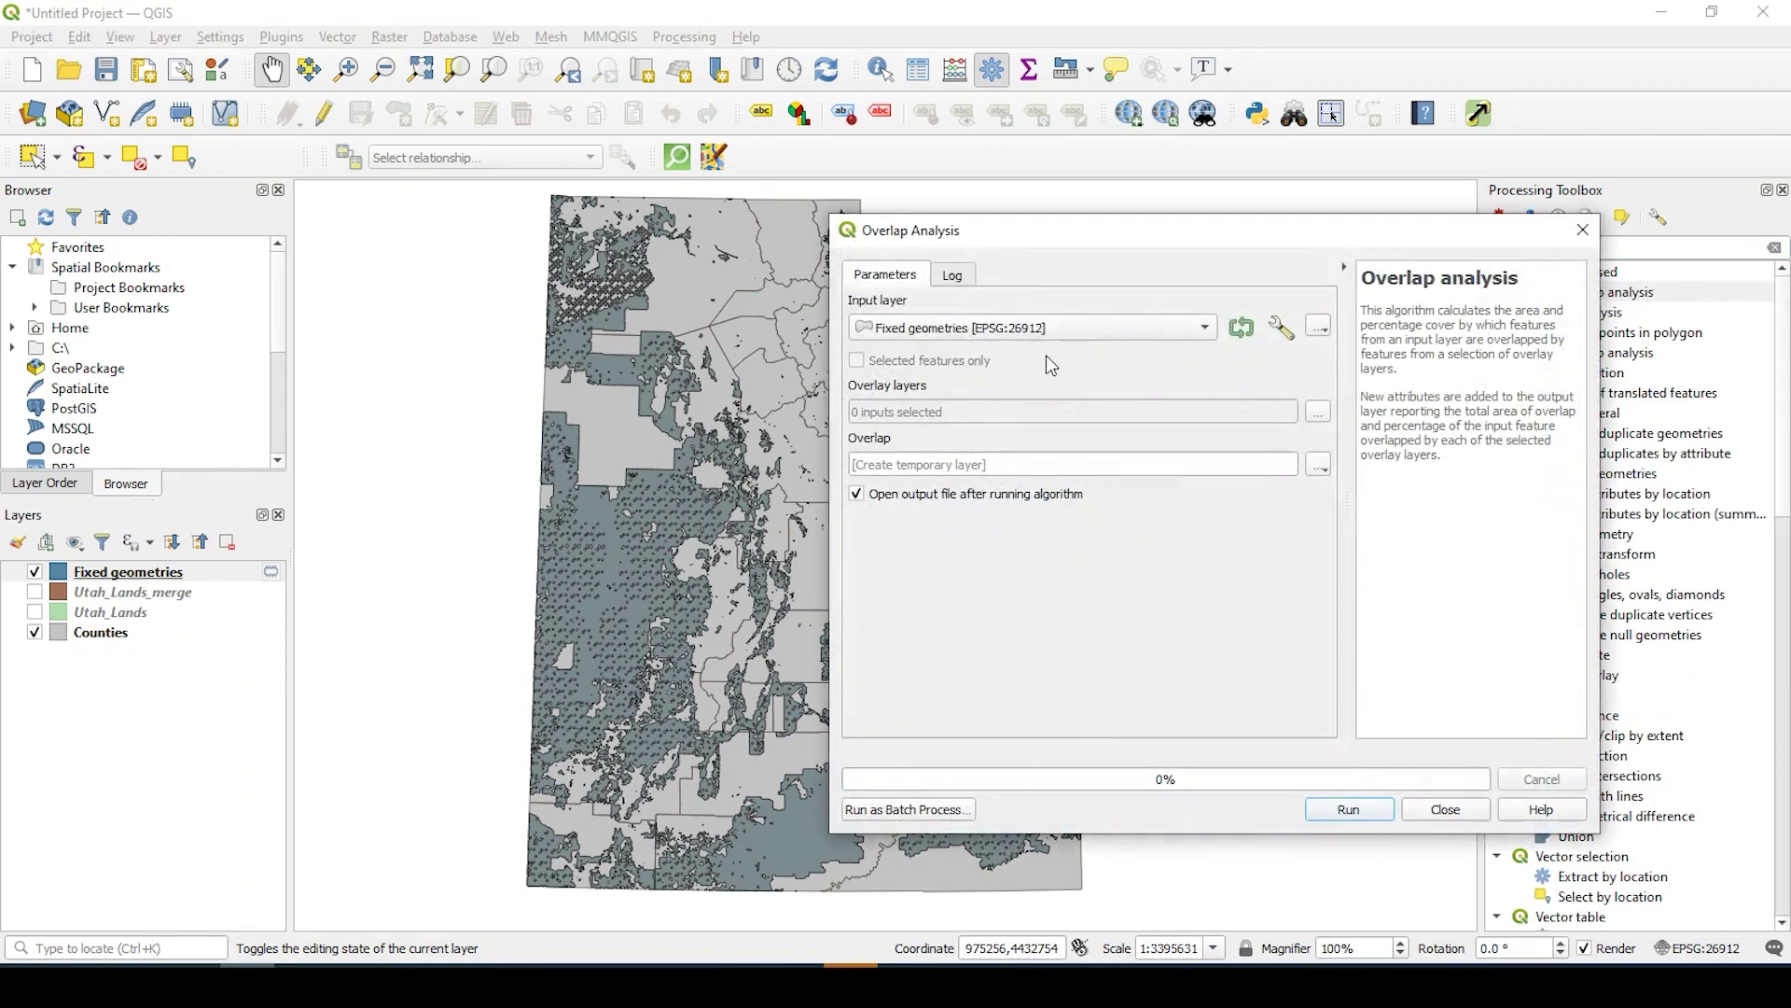
{"action": "left_click", "coordinate": [1079, 326]}
{"action": "left_click", "coordinate": [929, 311]}
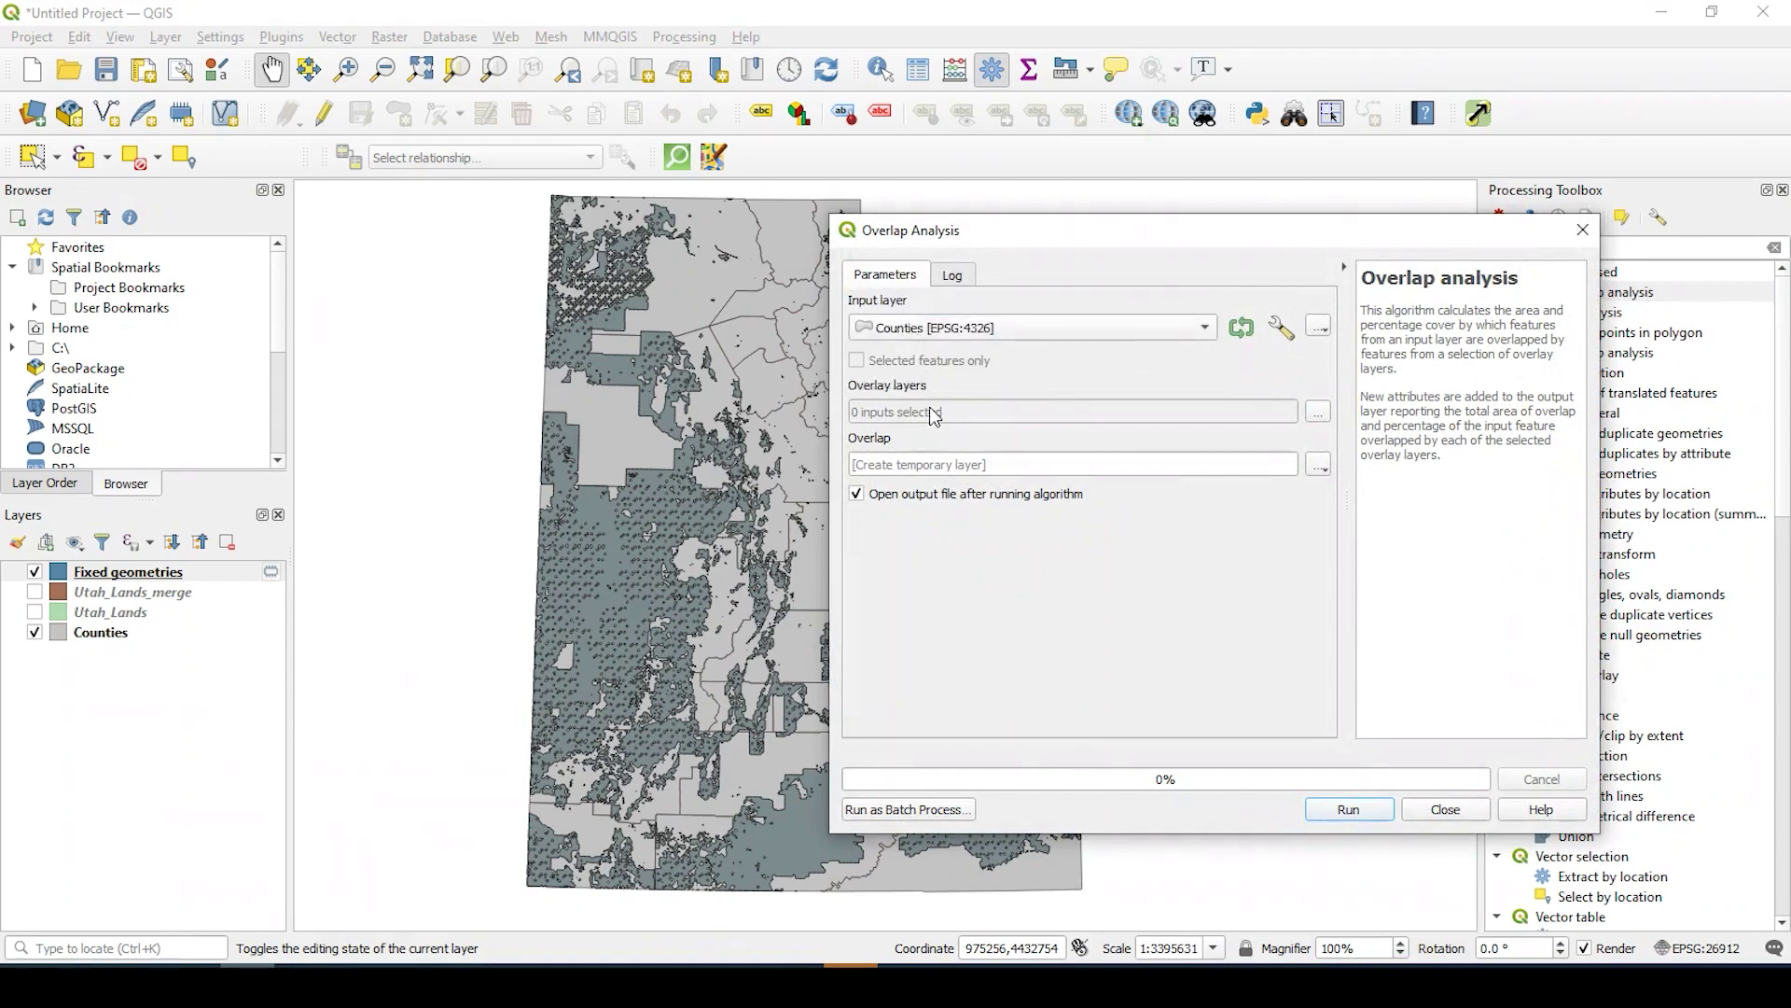
{"action": "left_click", "coordinate": [1318, 413]}
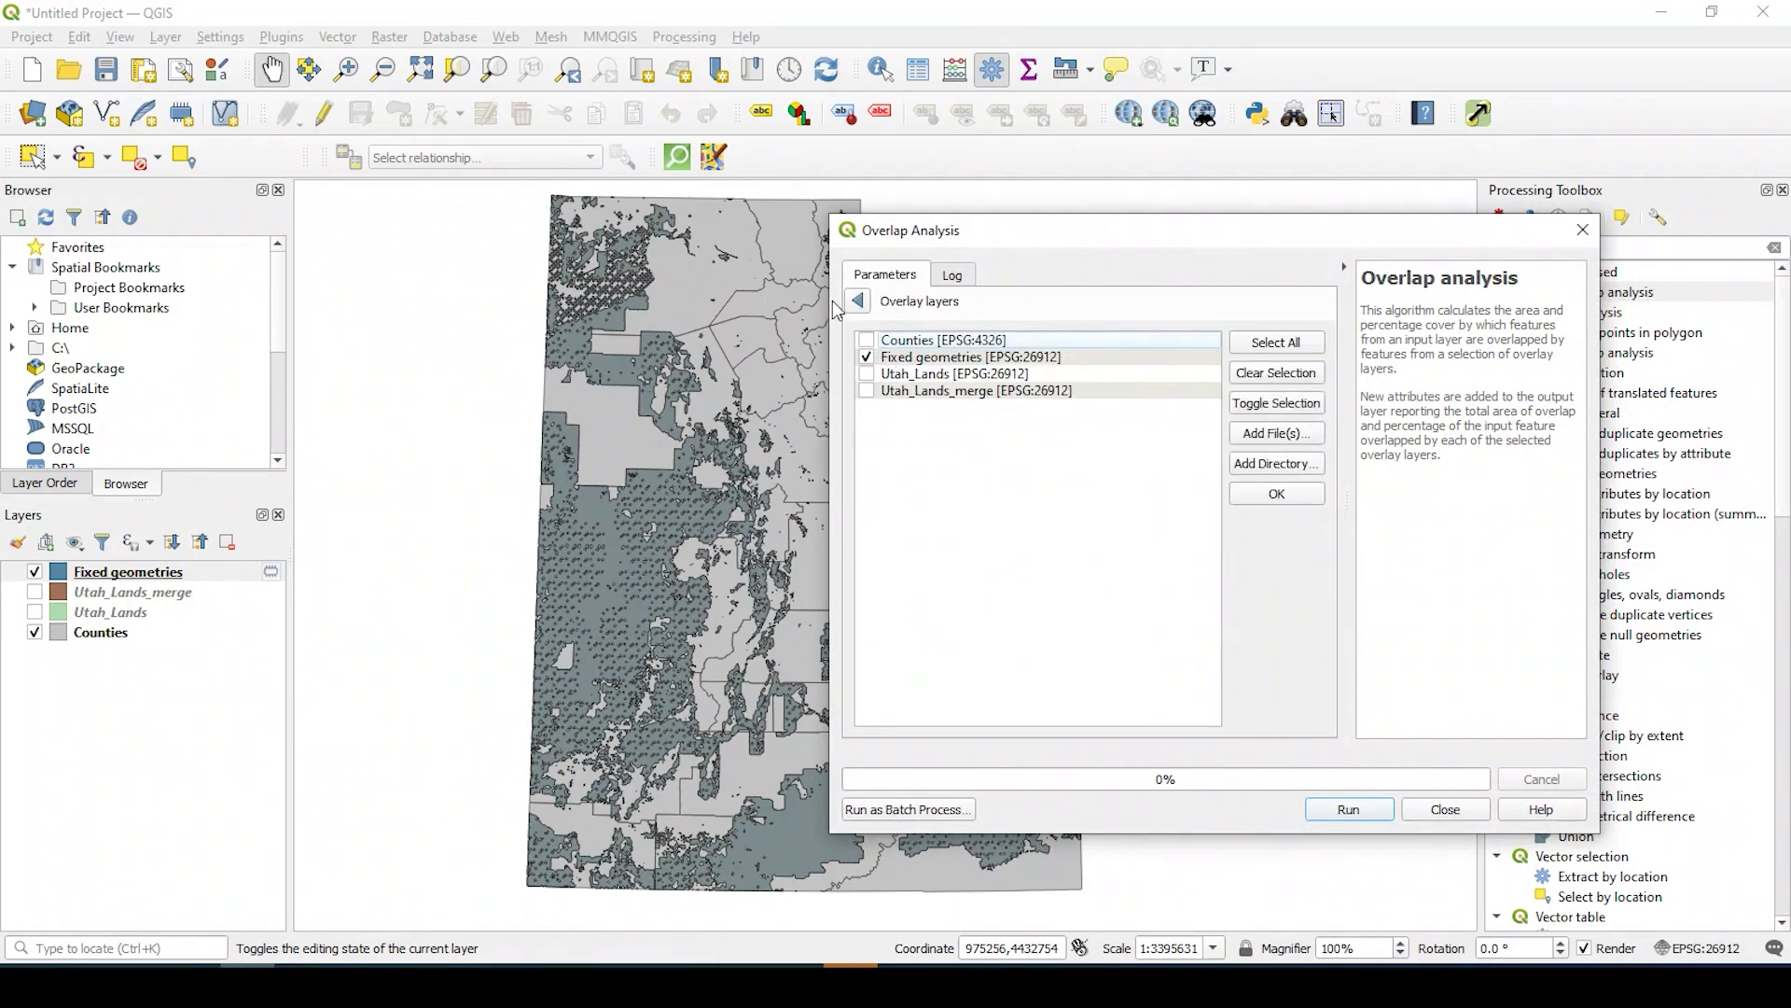
{"action": "left_click", "coordinate": [857, 300]}
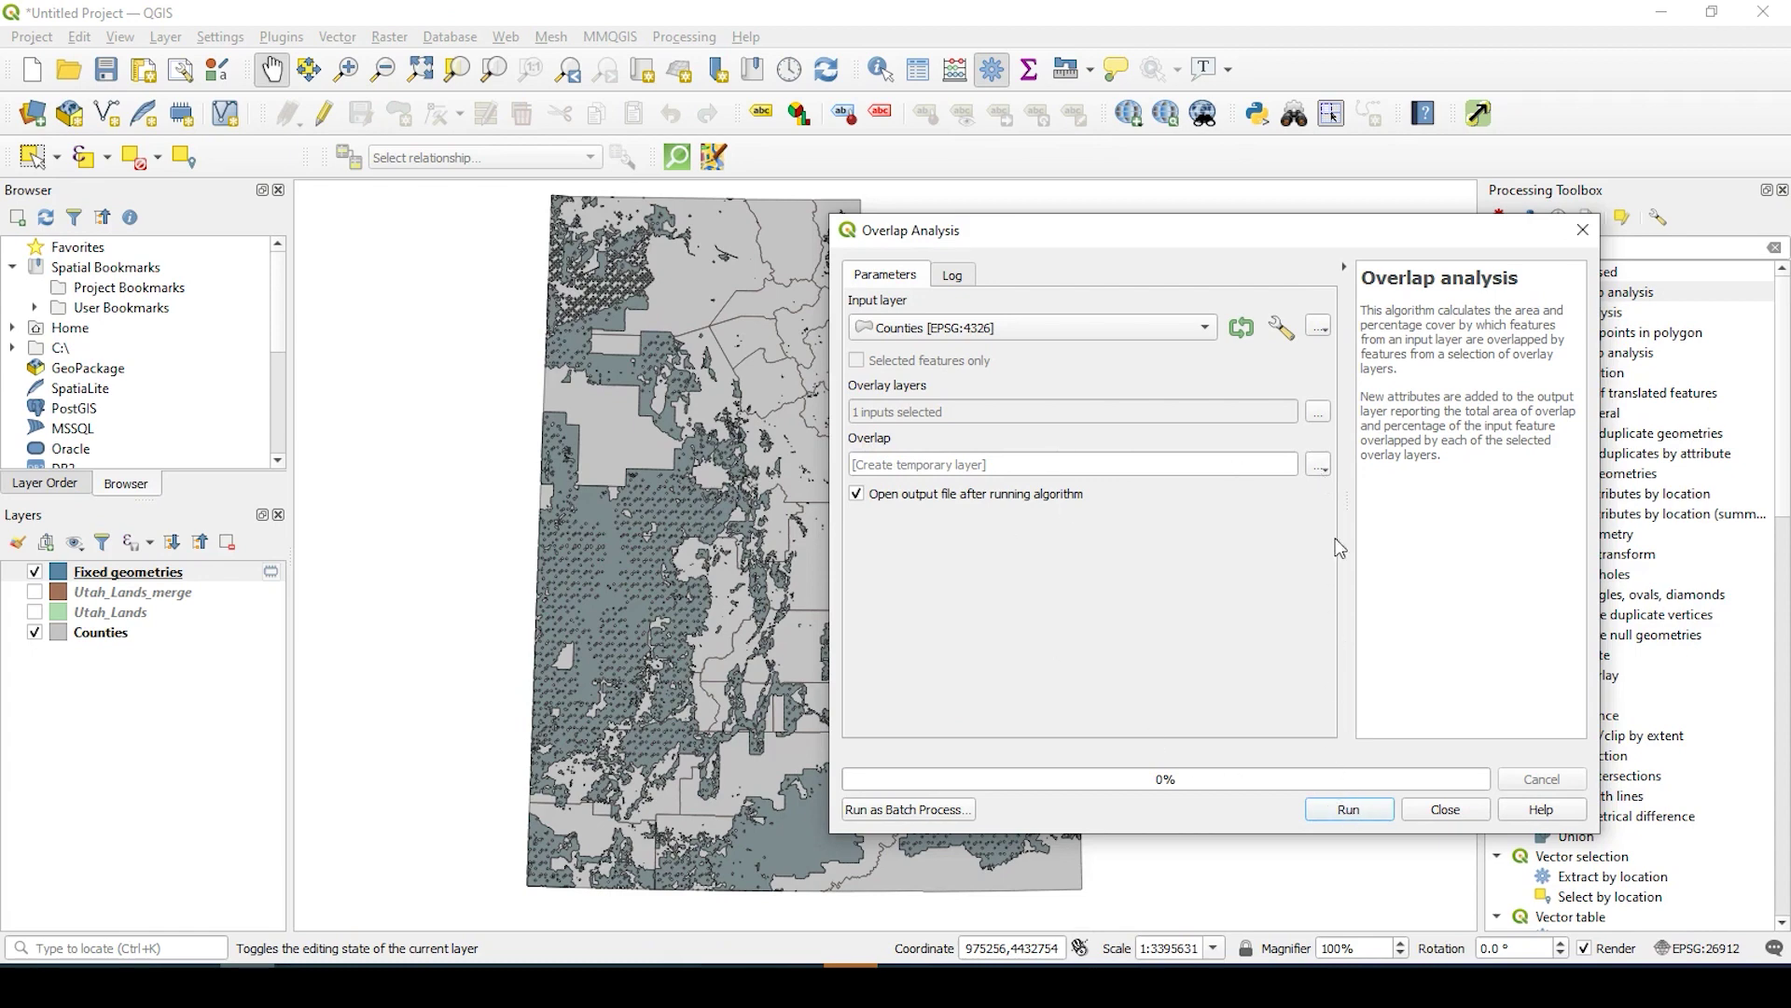
Step: Run the configured Counties vs. Fixed geometries Overlap analysis to create the Overlap layer
{"action": "left_click", "coordinate": [1344, 812]}
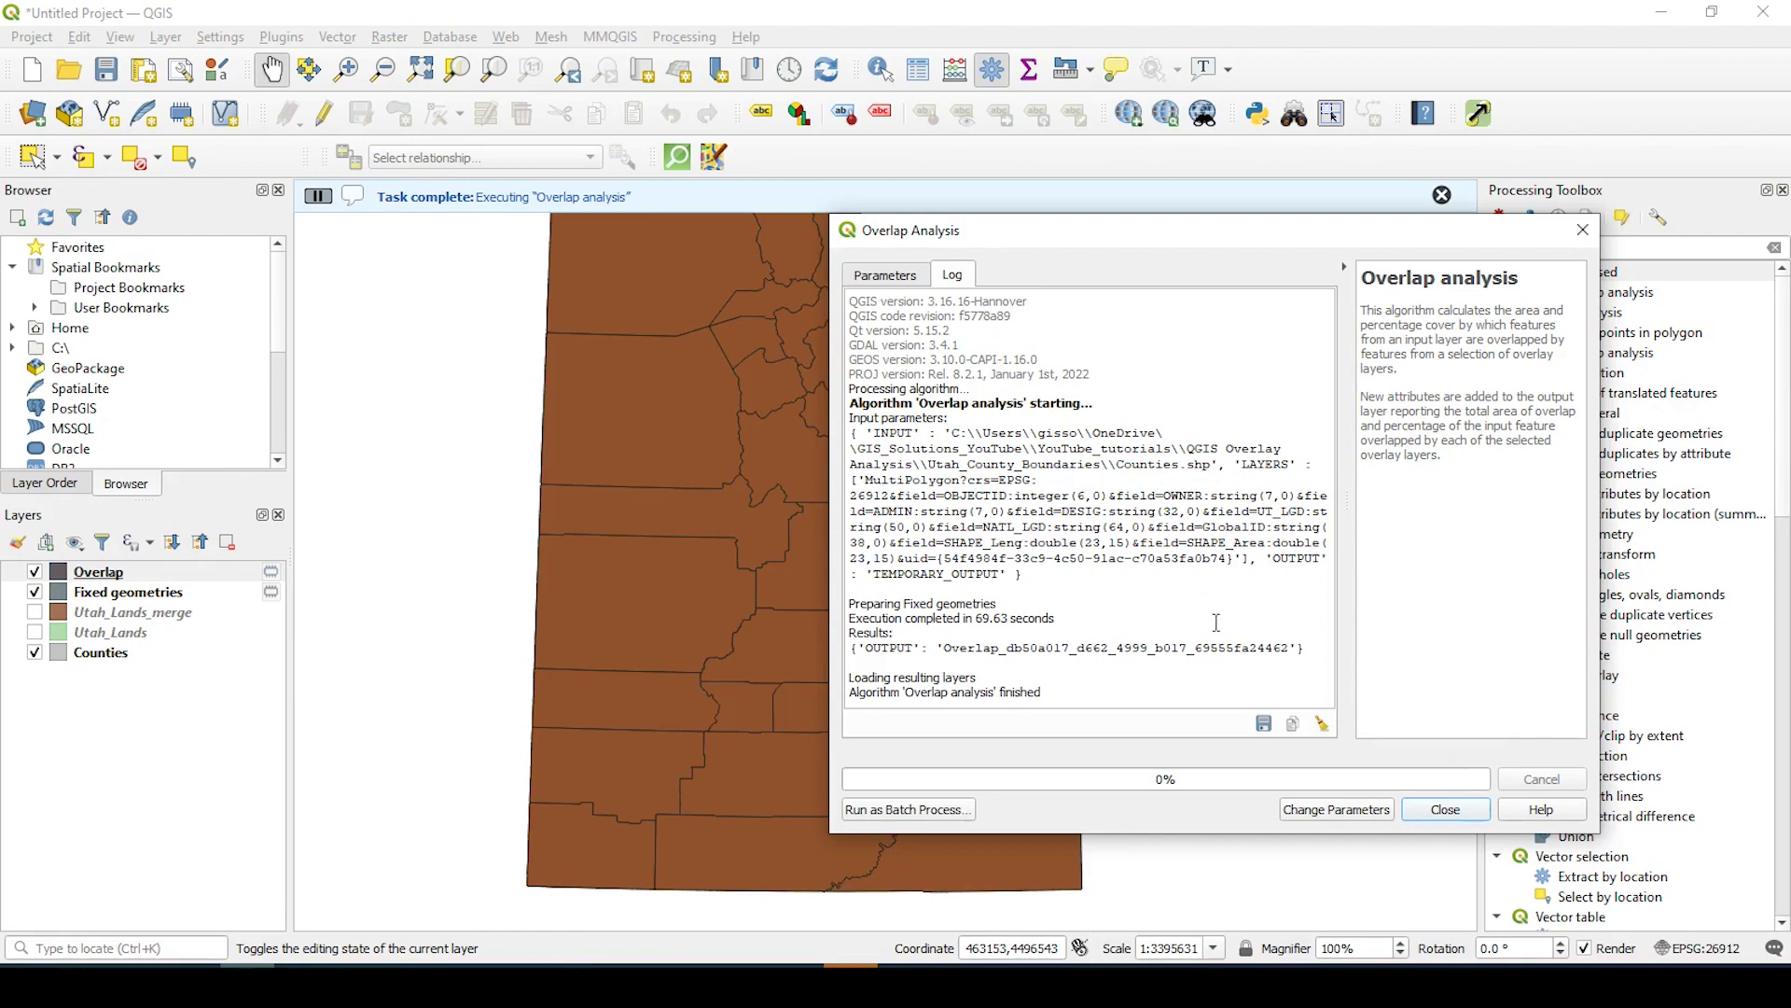
Step: Close the tool and toggle the Fixed geometries and Overlap layers off and on to compare them
{"action": "left_click", "coordinate": [1439, 808]}
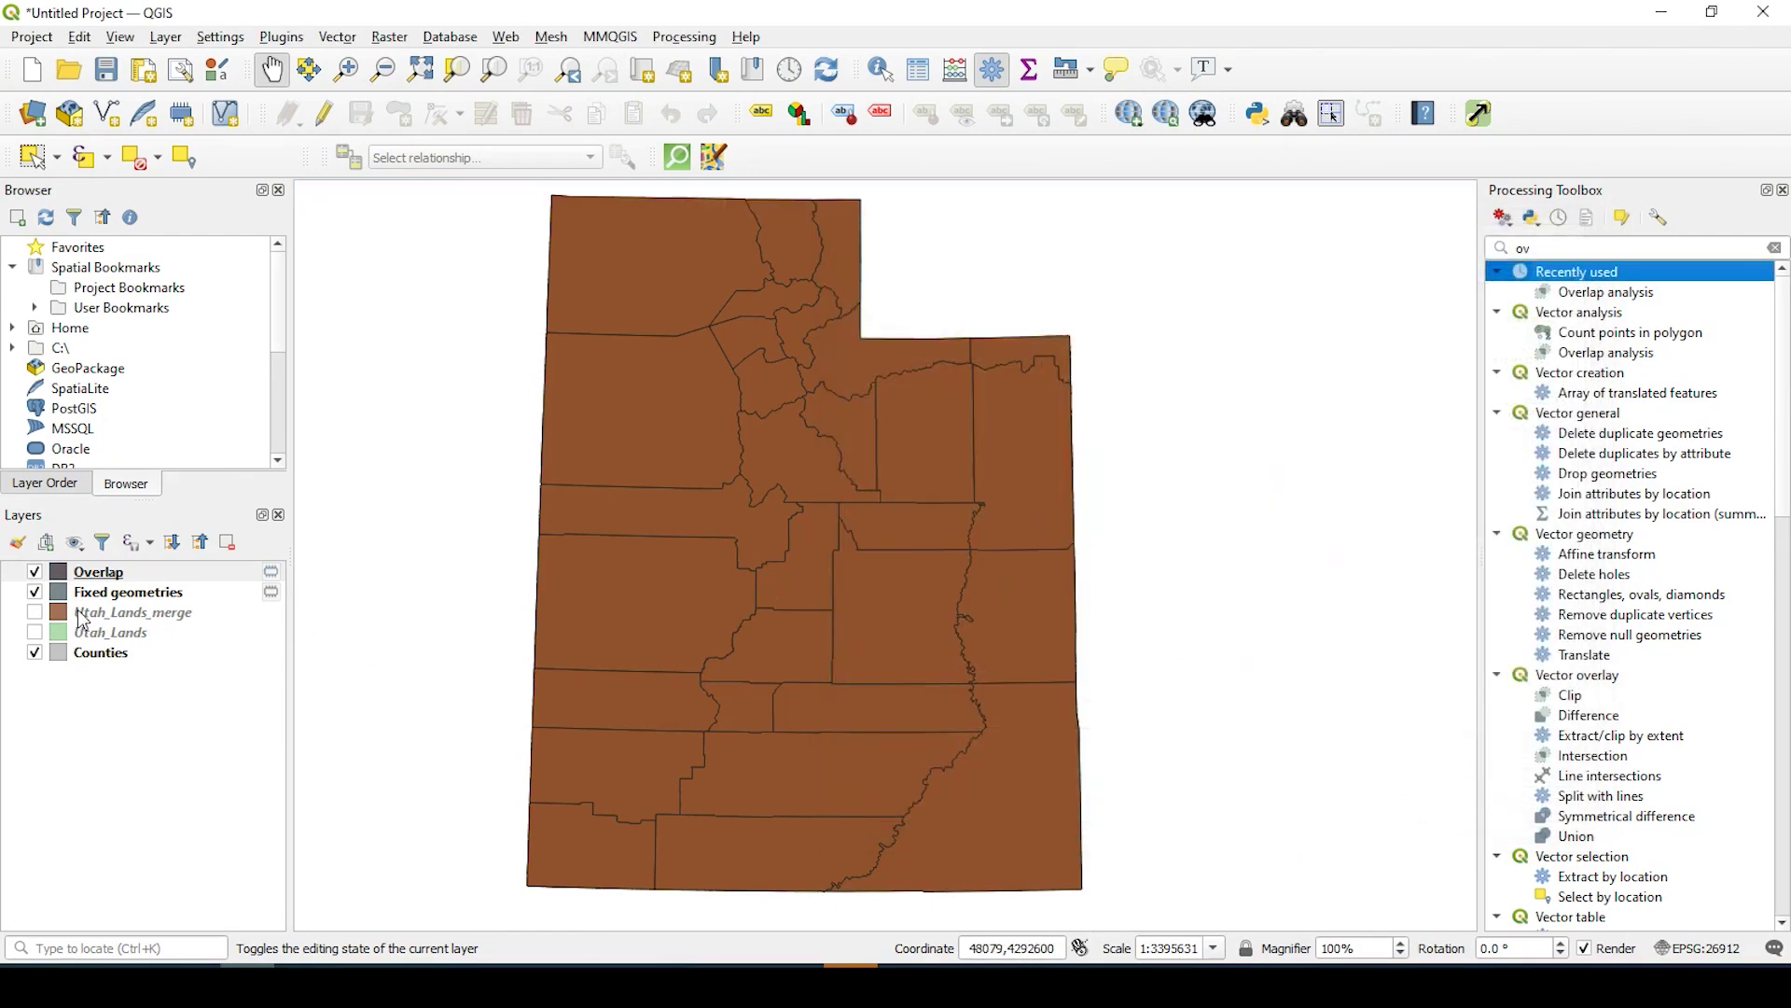
{"action": "left_click", "coordinate": [35, 592]}
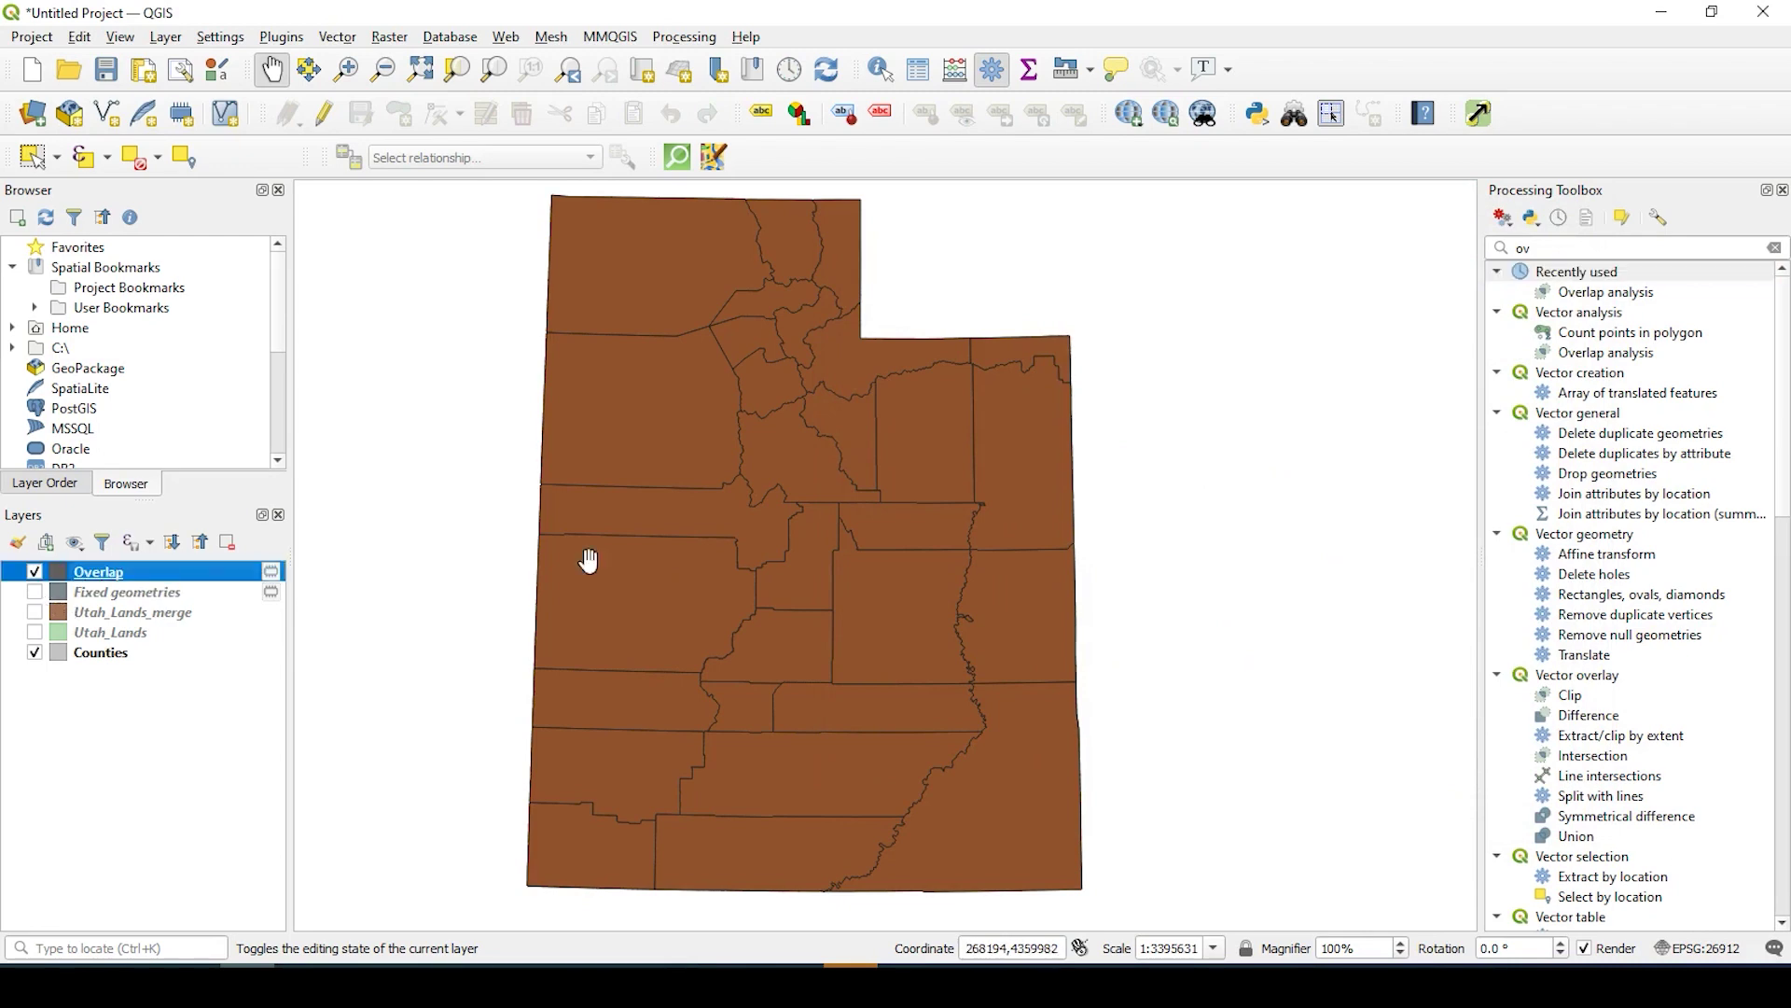
{"action": "left_click", "coordinate": [35, 592]}
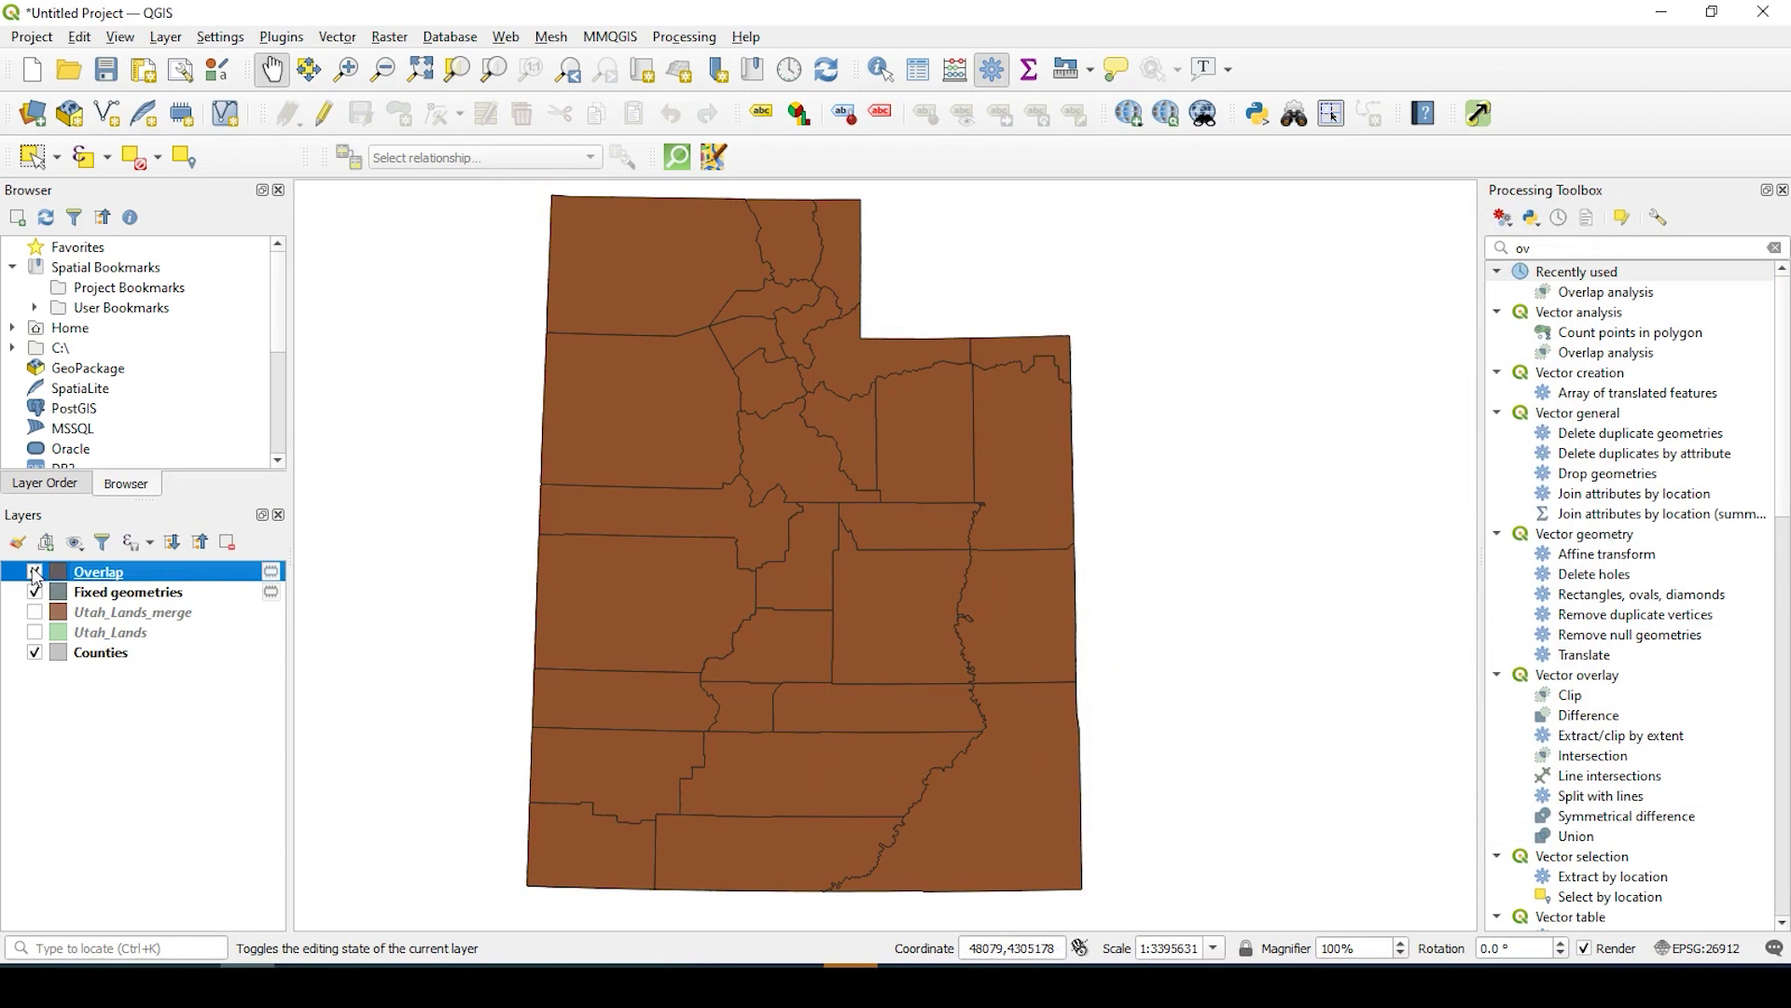
{"action": "left_click", "coordinate": [35, 572]}
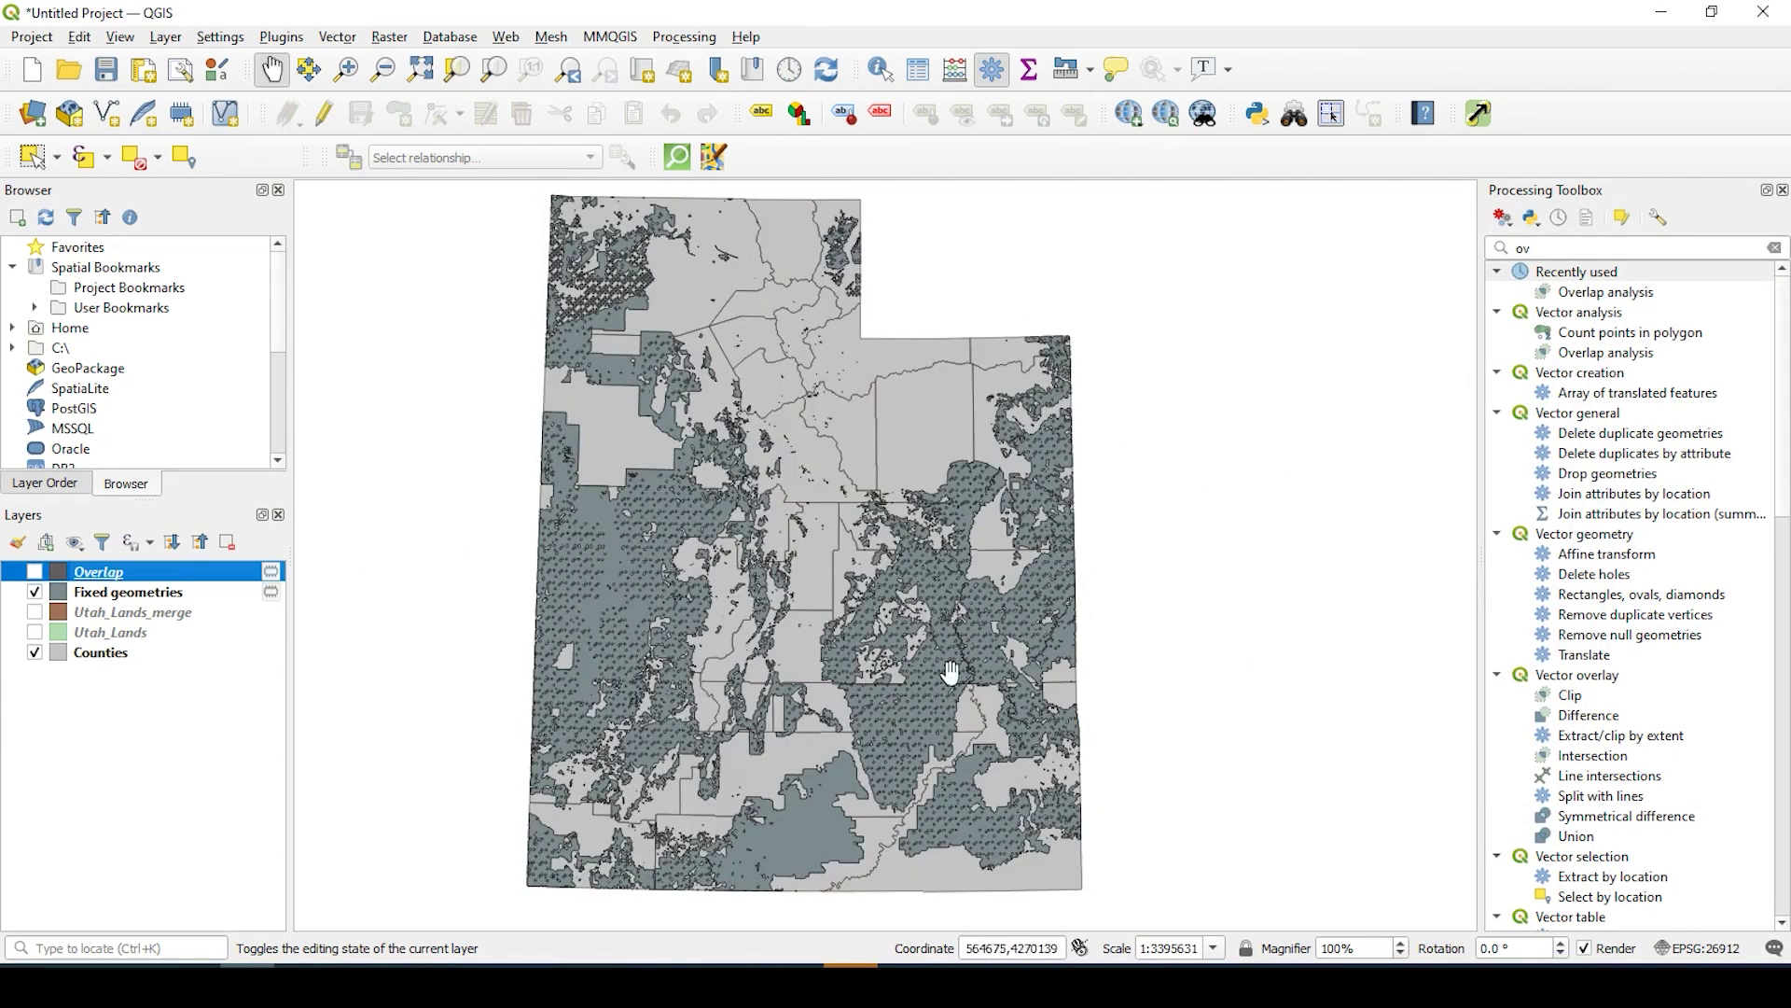
{"action": "left_click", "coordinate": [35, 572]}
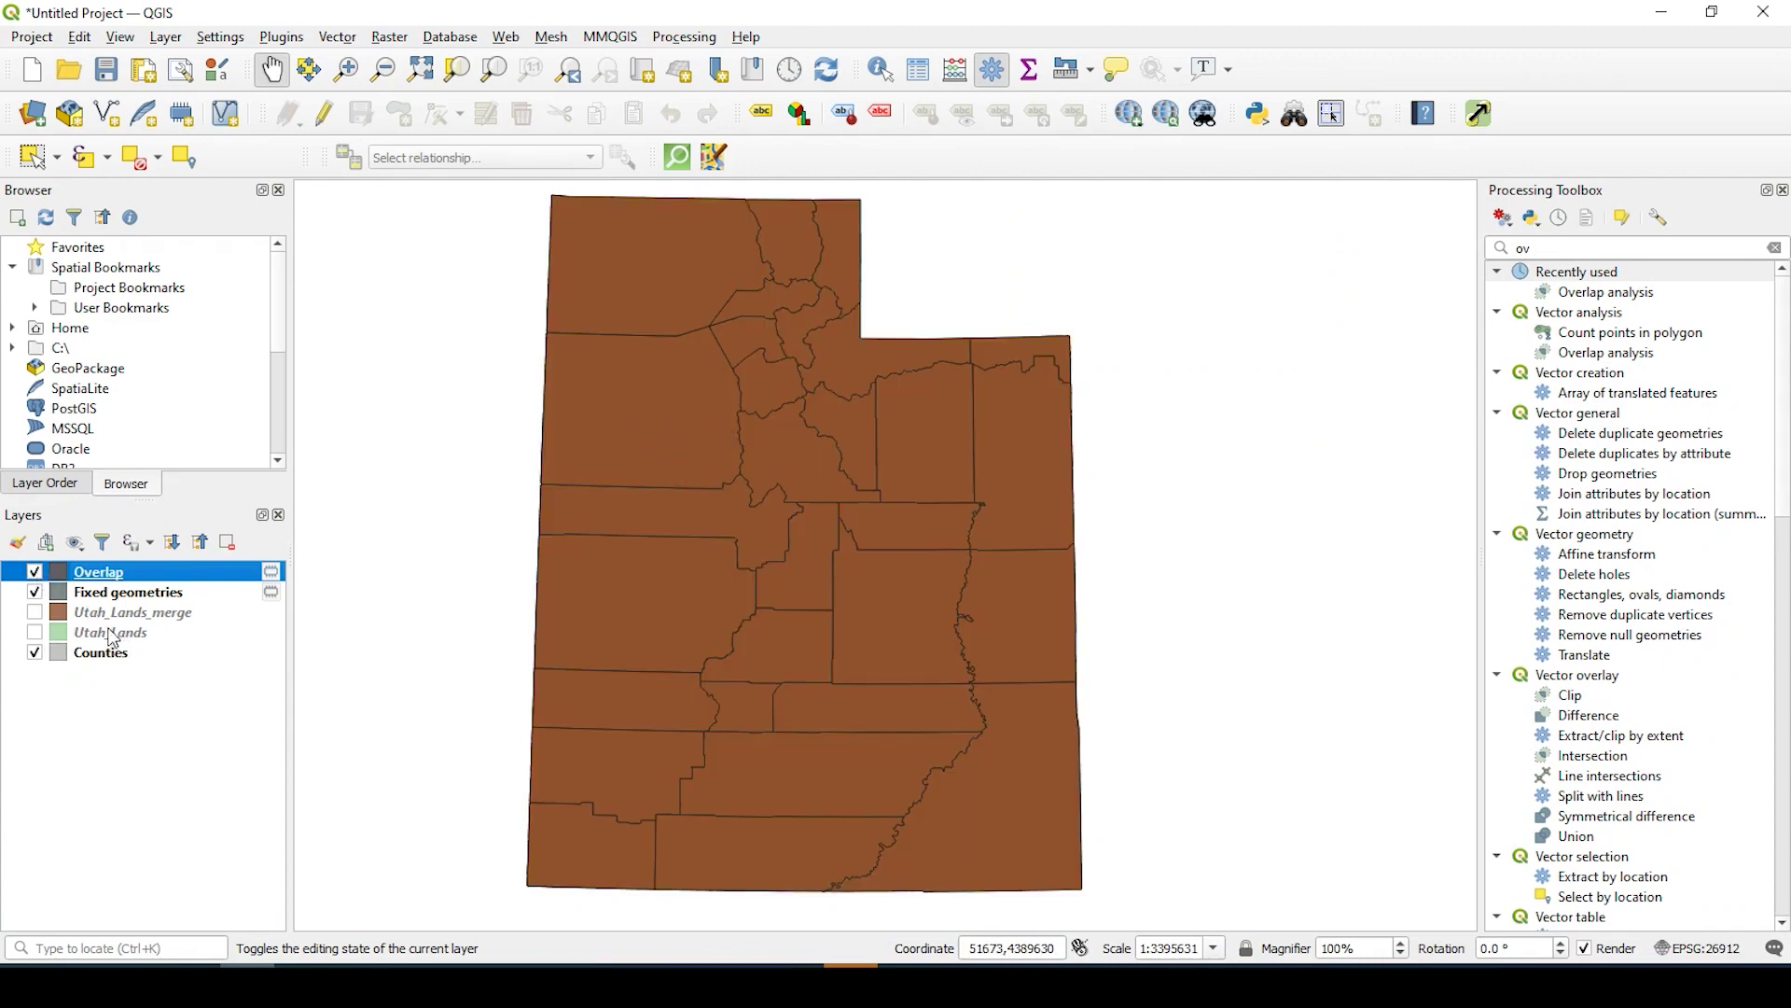
Step: Open the Overlap layer's attribute table and enlarge its window
{"action": "right_click", "coordinate": [109, 583]}
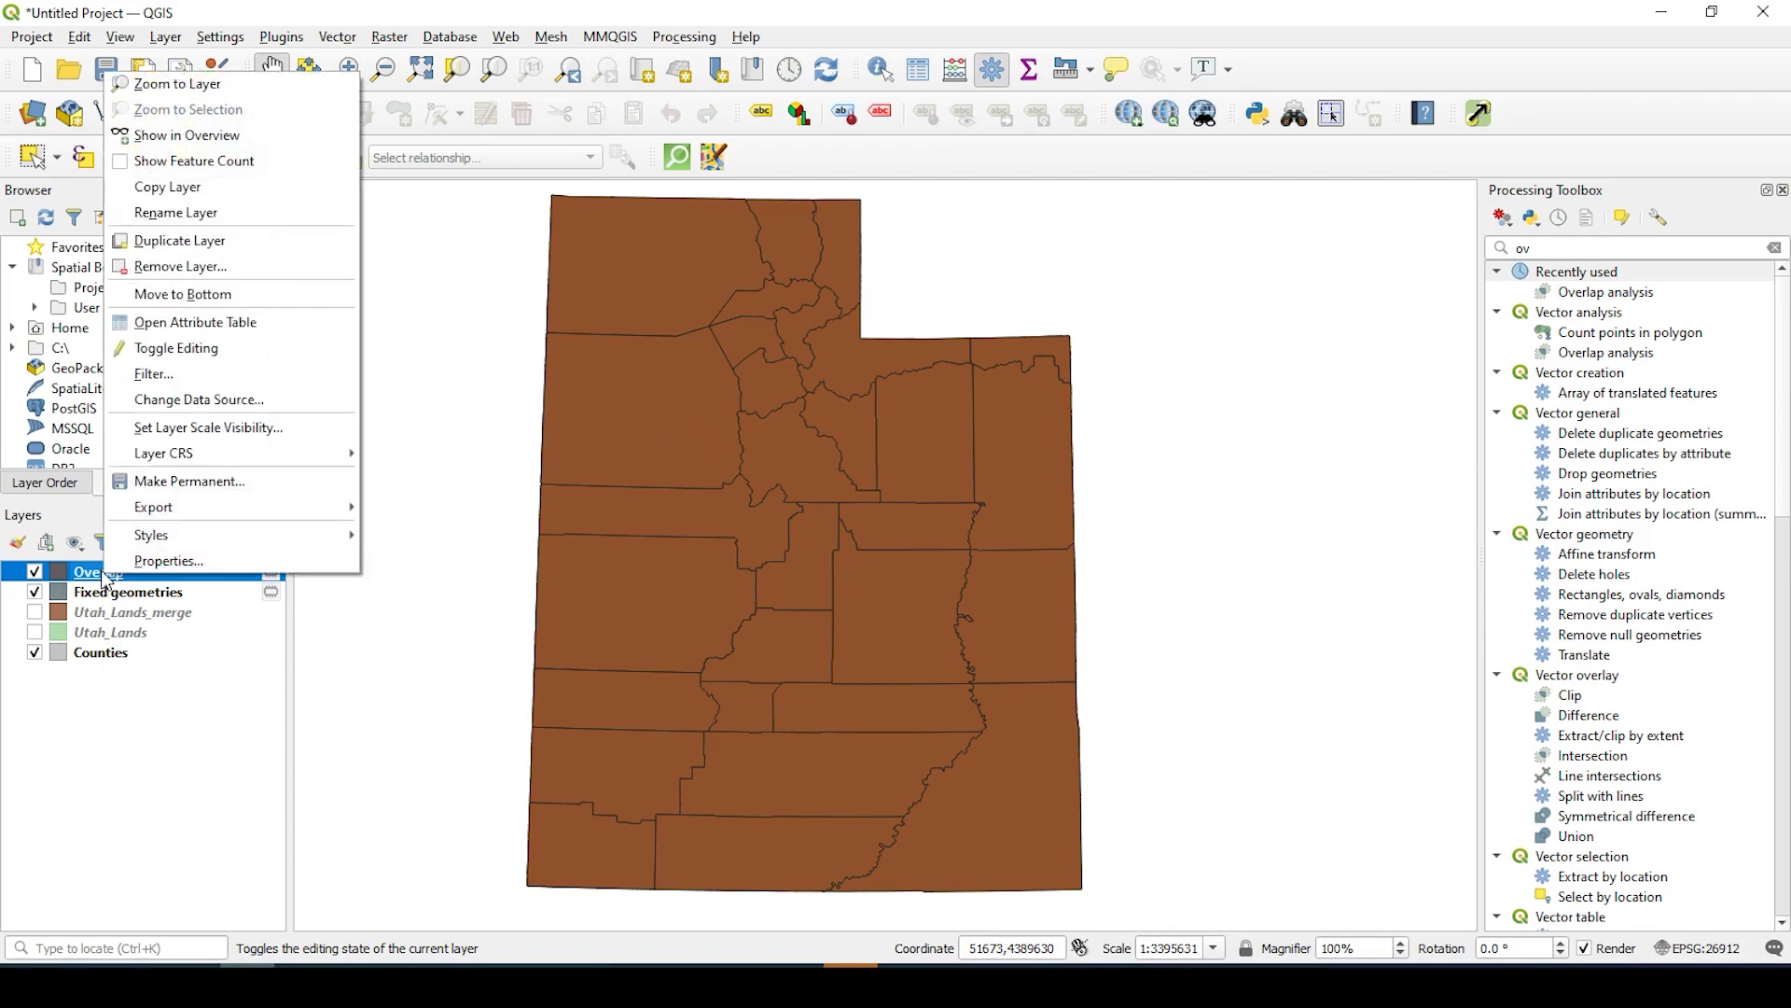
{"action": "left_click", "coordinate": [149, 321]}
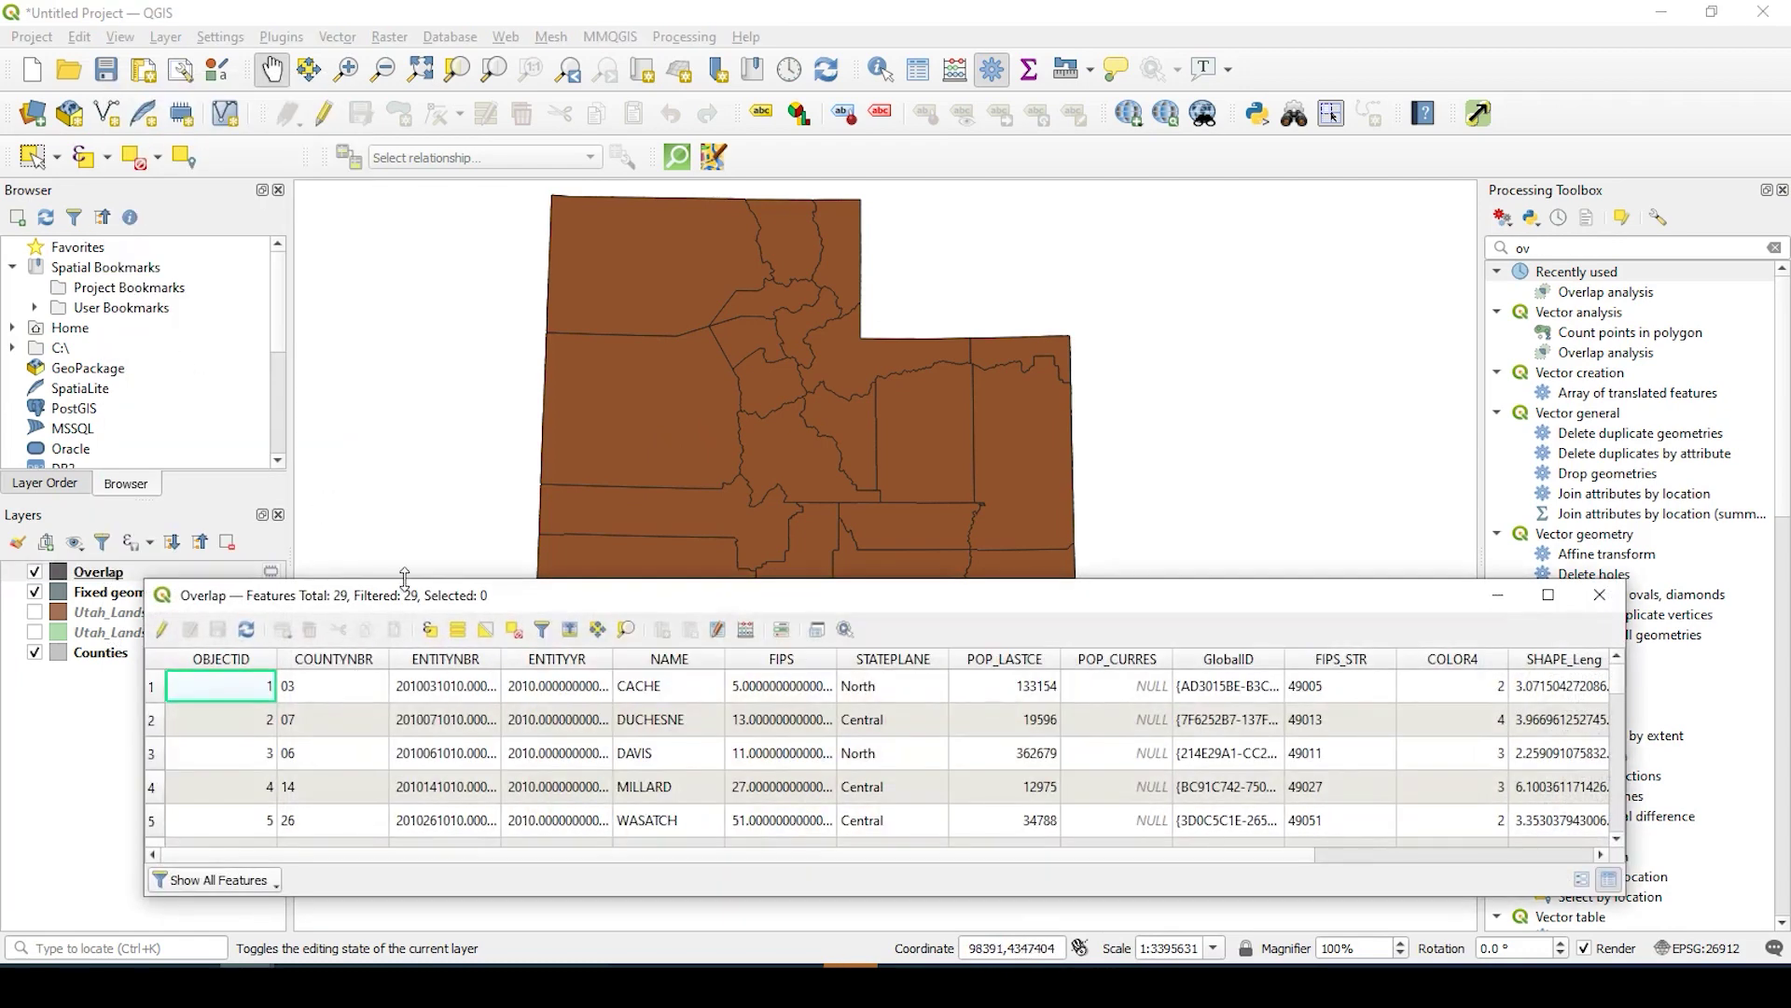
{"action": "left_click_drag", "start_coordinate": [404, 578], "coordinate": [404, 354]}
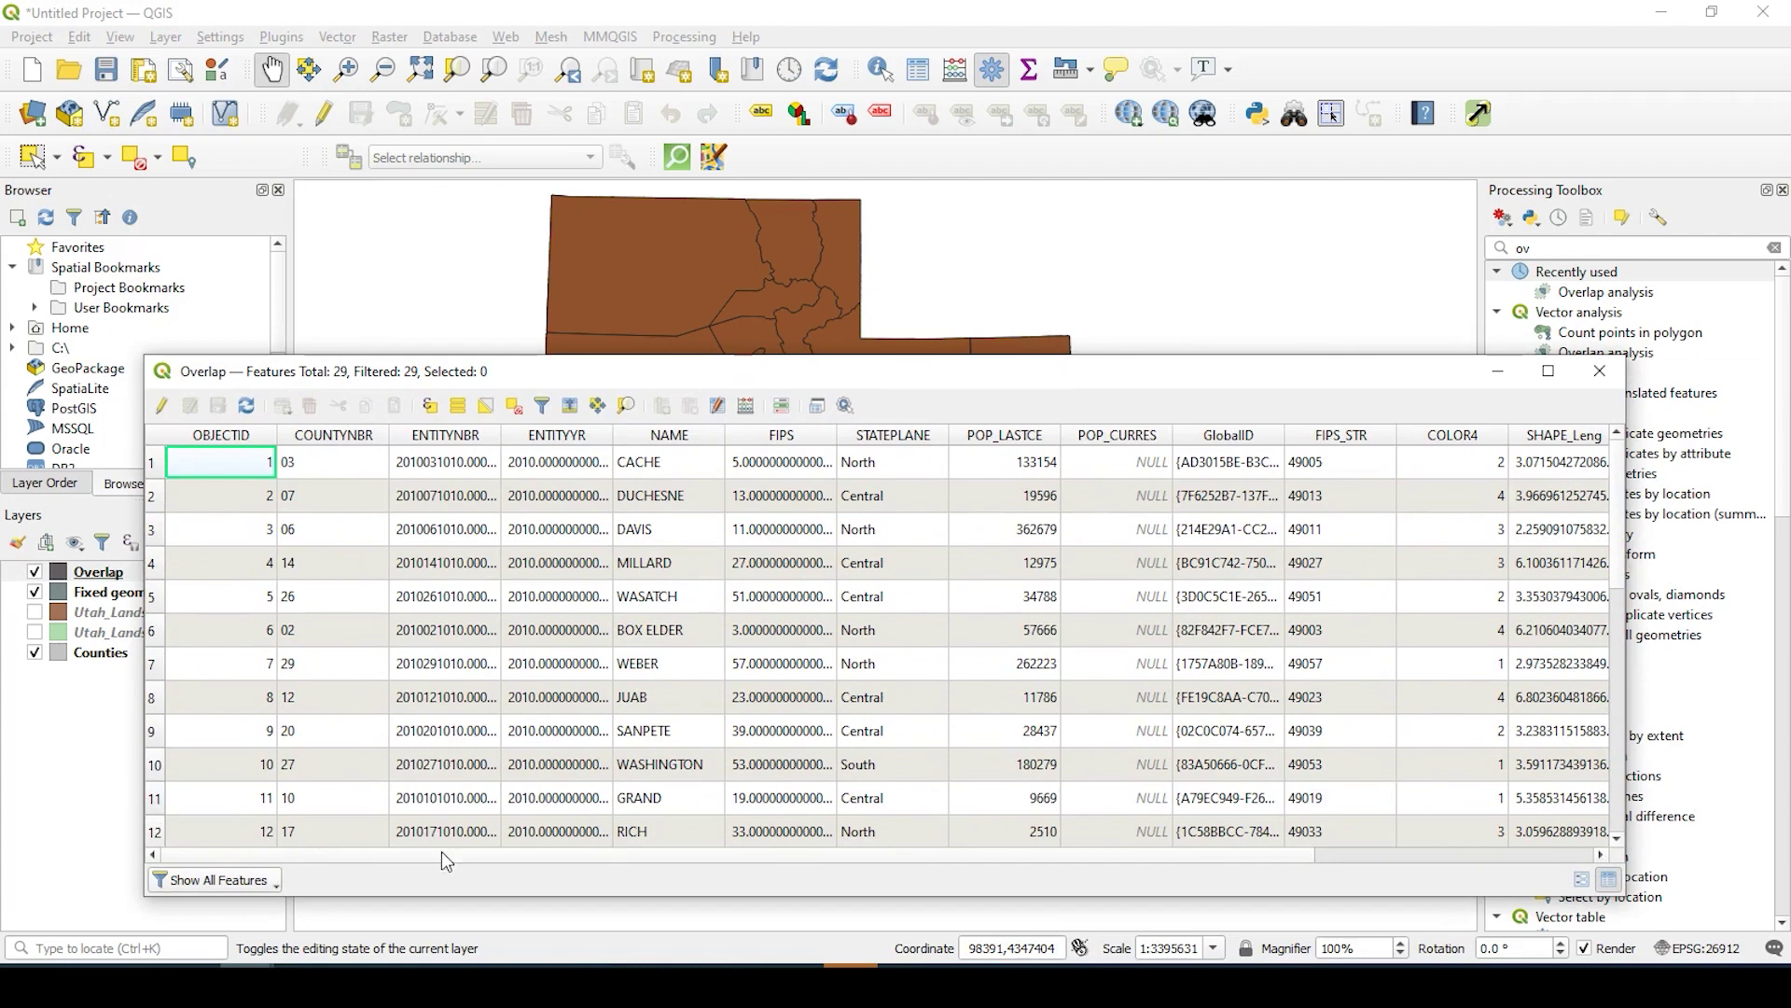
{"action": "left_click_drag", "start_coordinate": [636, 854], "coordinate": [1046, 869]}
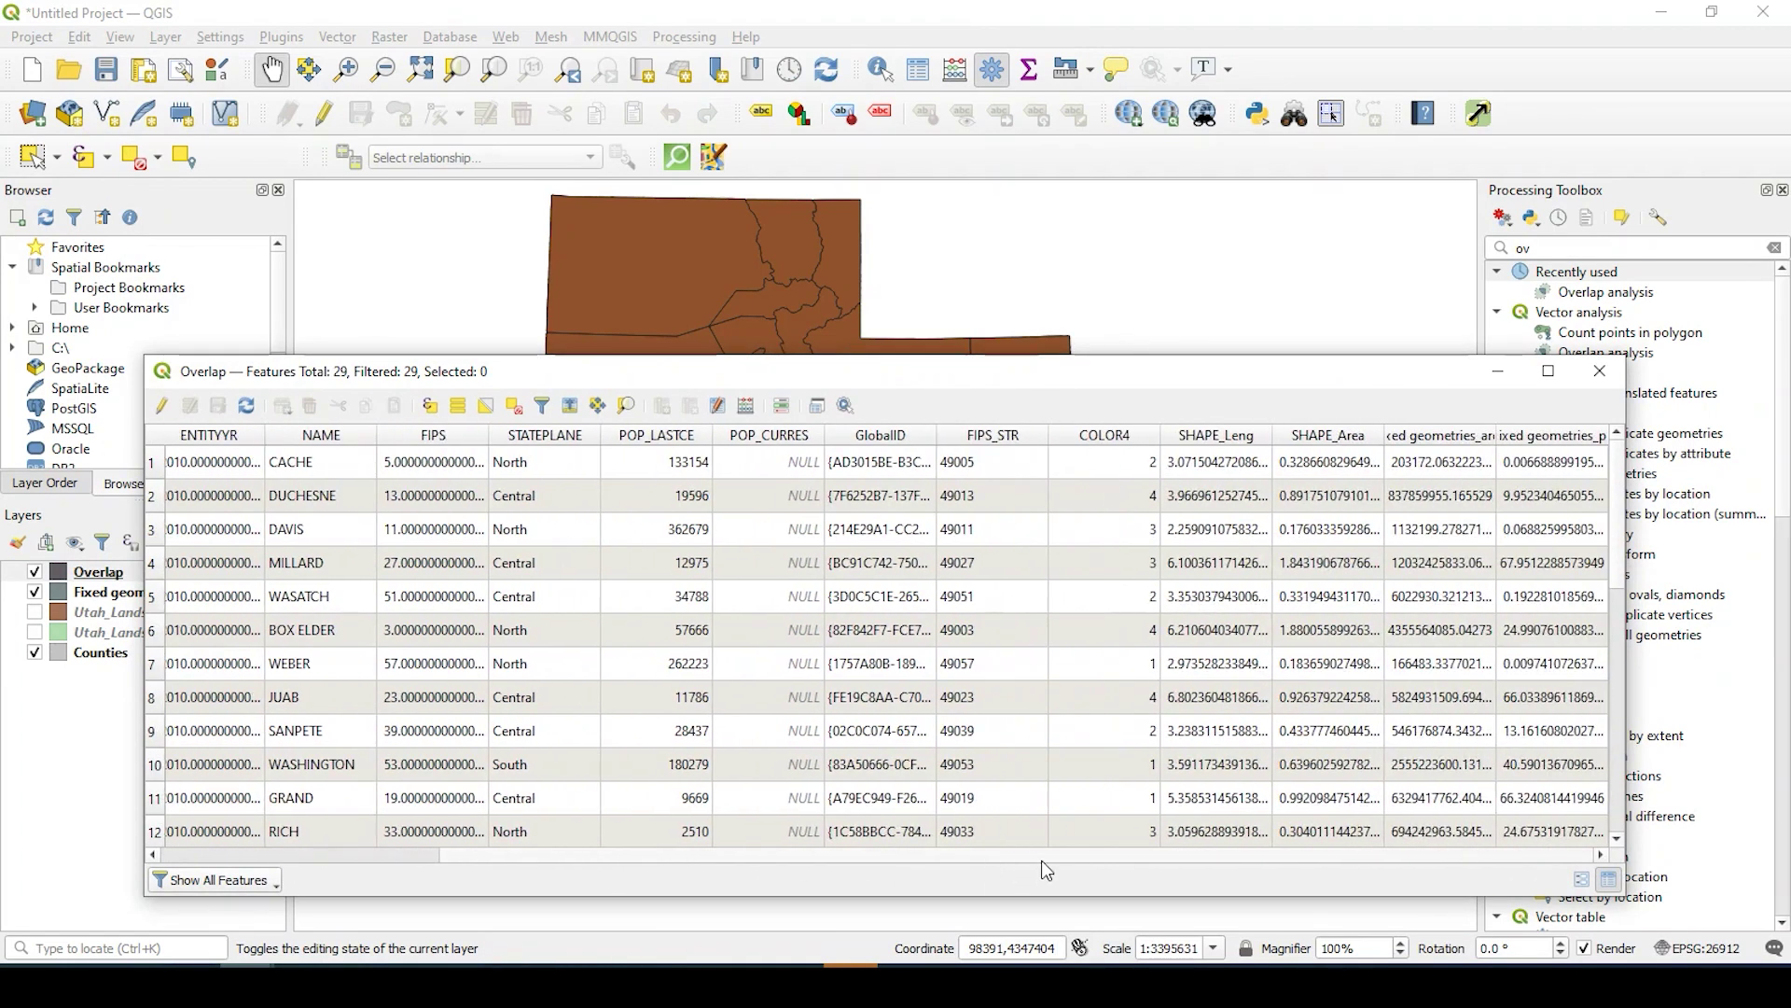
Step: Hide FIPS, STATEPLANE, POP_LASTCE, POP_CURRES and GlobalID, sort by NAME, and widen Fixed geometries_pc
{"action": "right_click", "coordinate": [461, 436]}
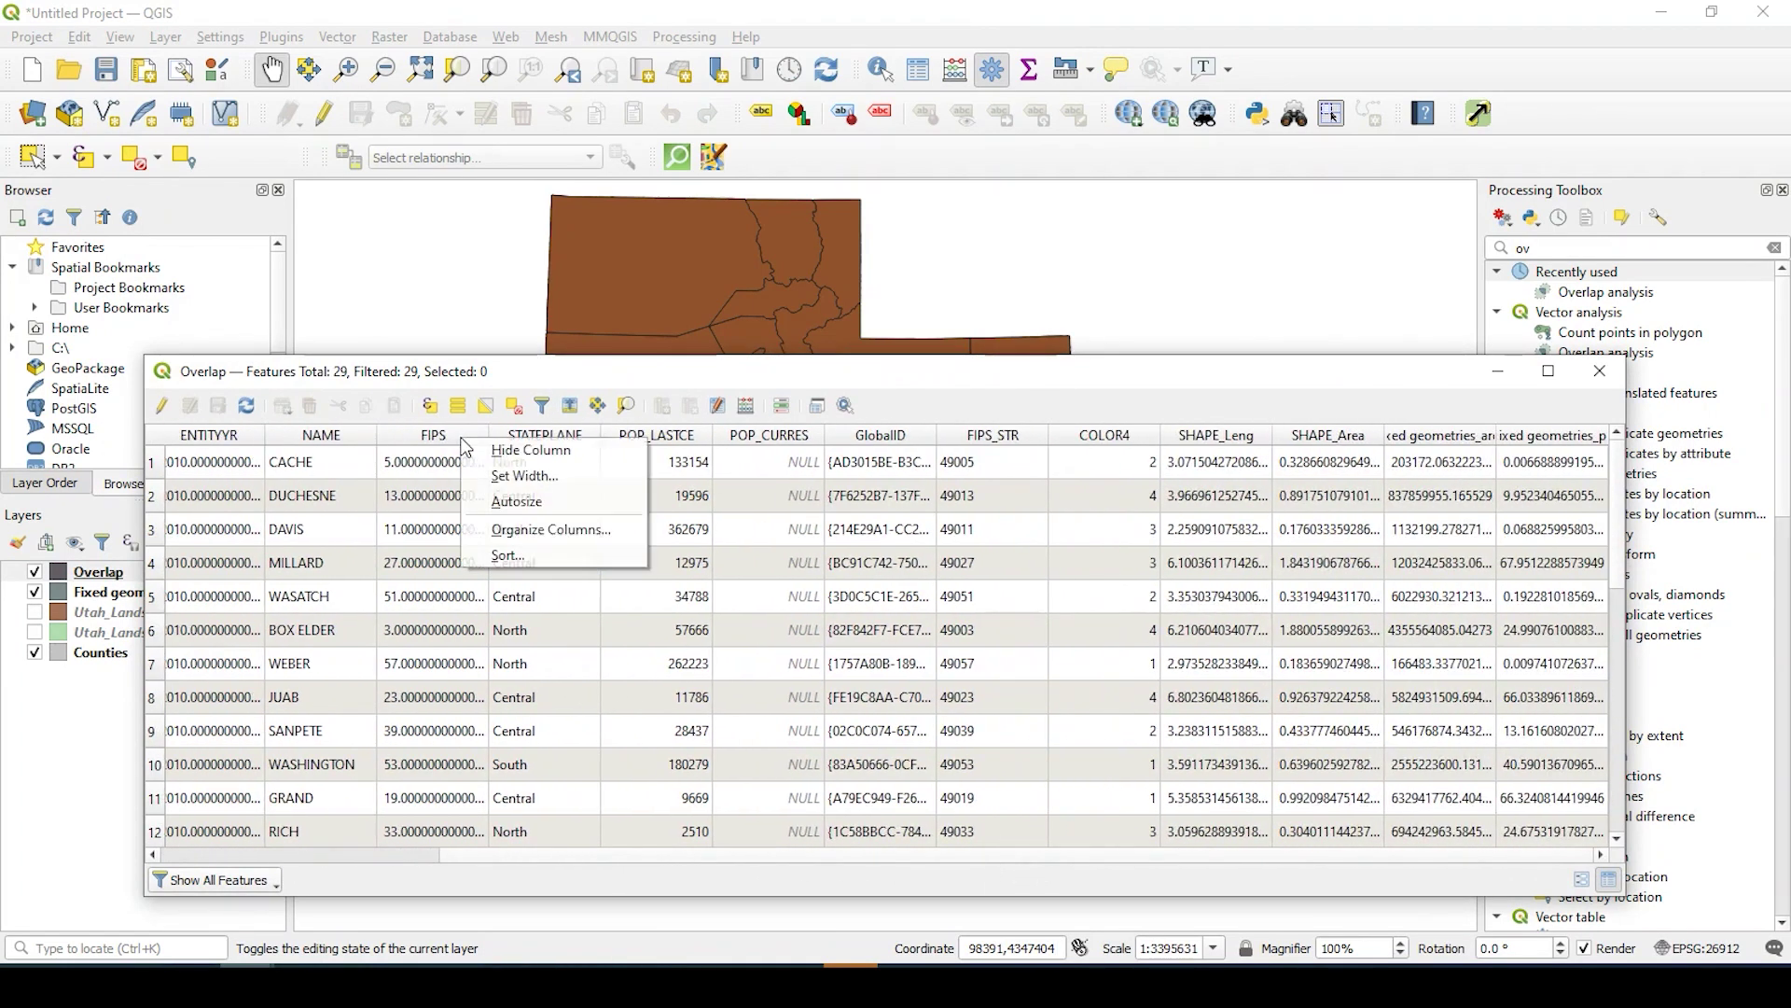
{"action": "left_click", "coordinate": [530, 454]}
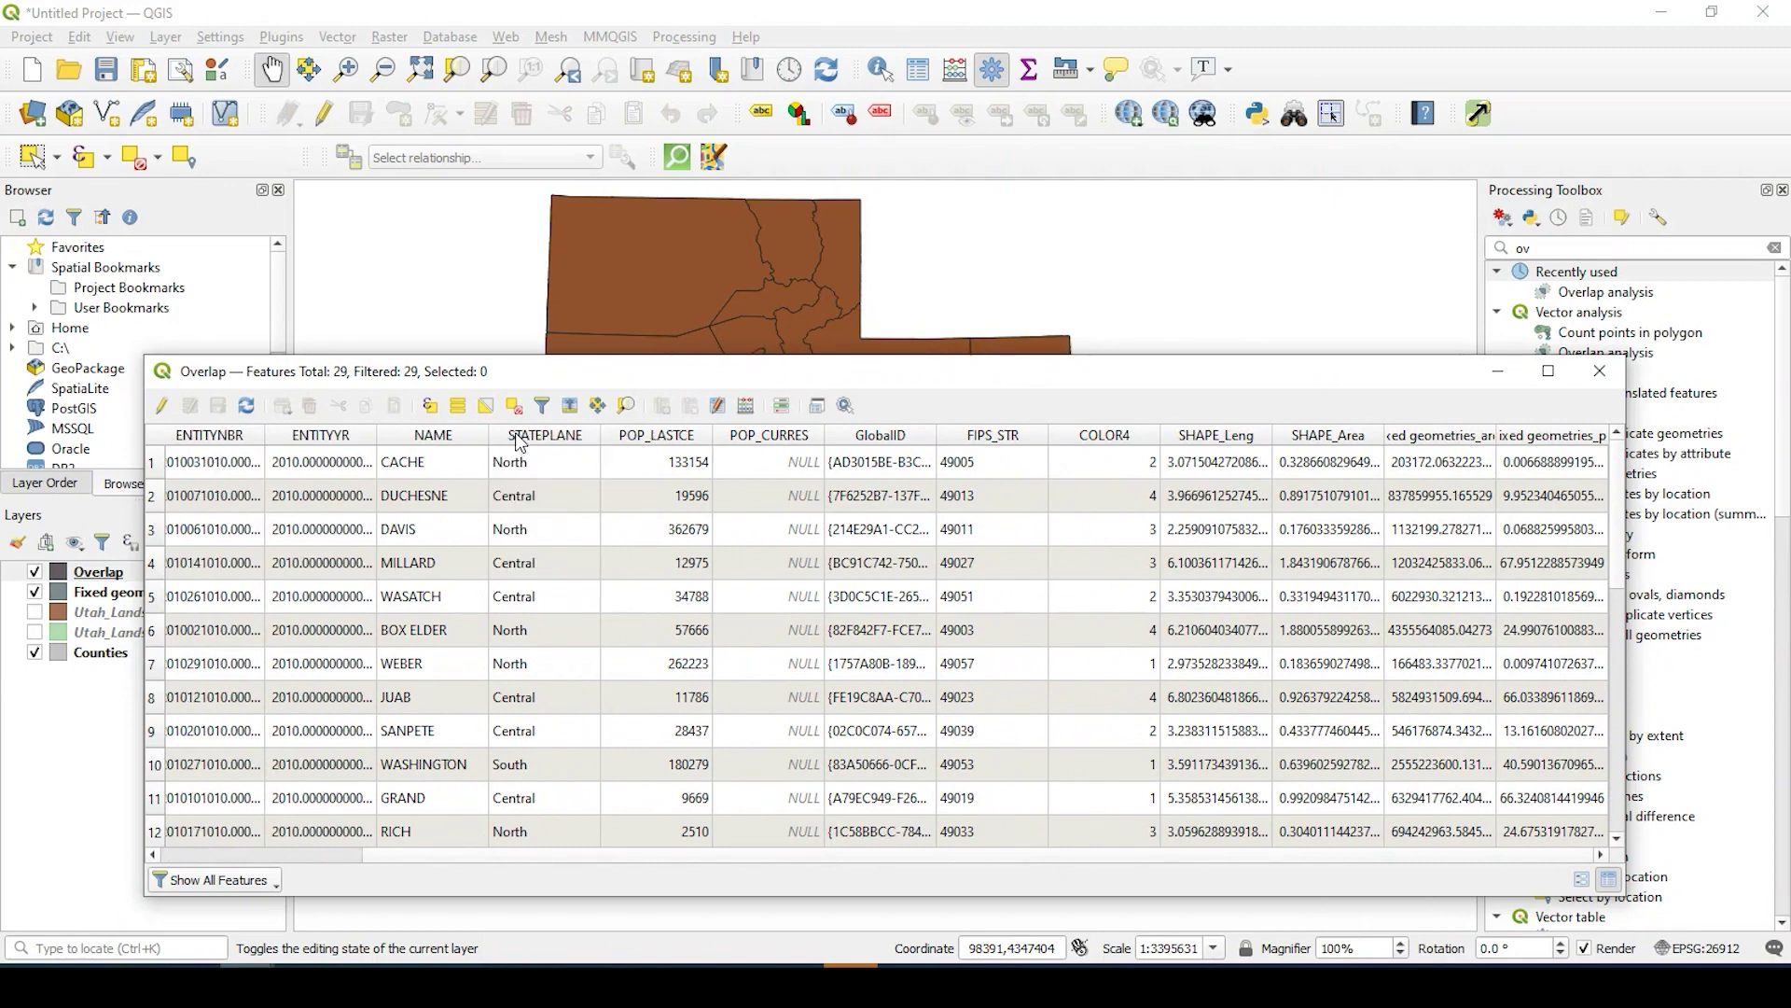
{"action": "right_click", "coordinate": [519, 442]}
{"action": "left_click", "coordinate": [583, 459]}
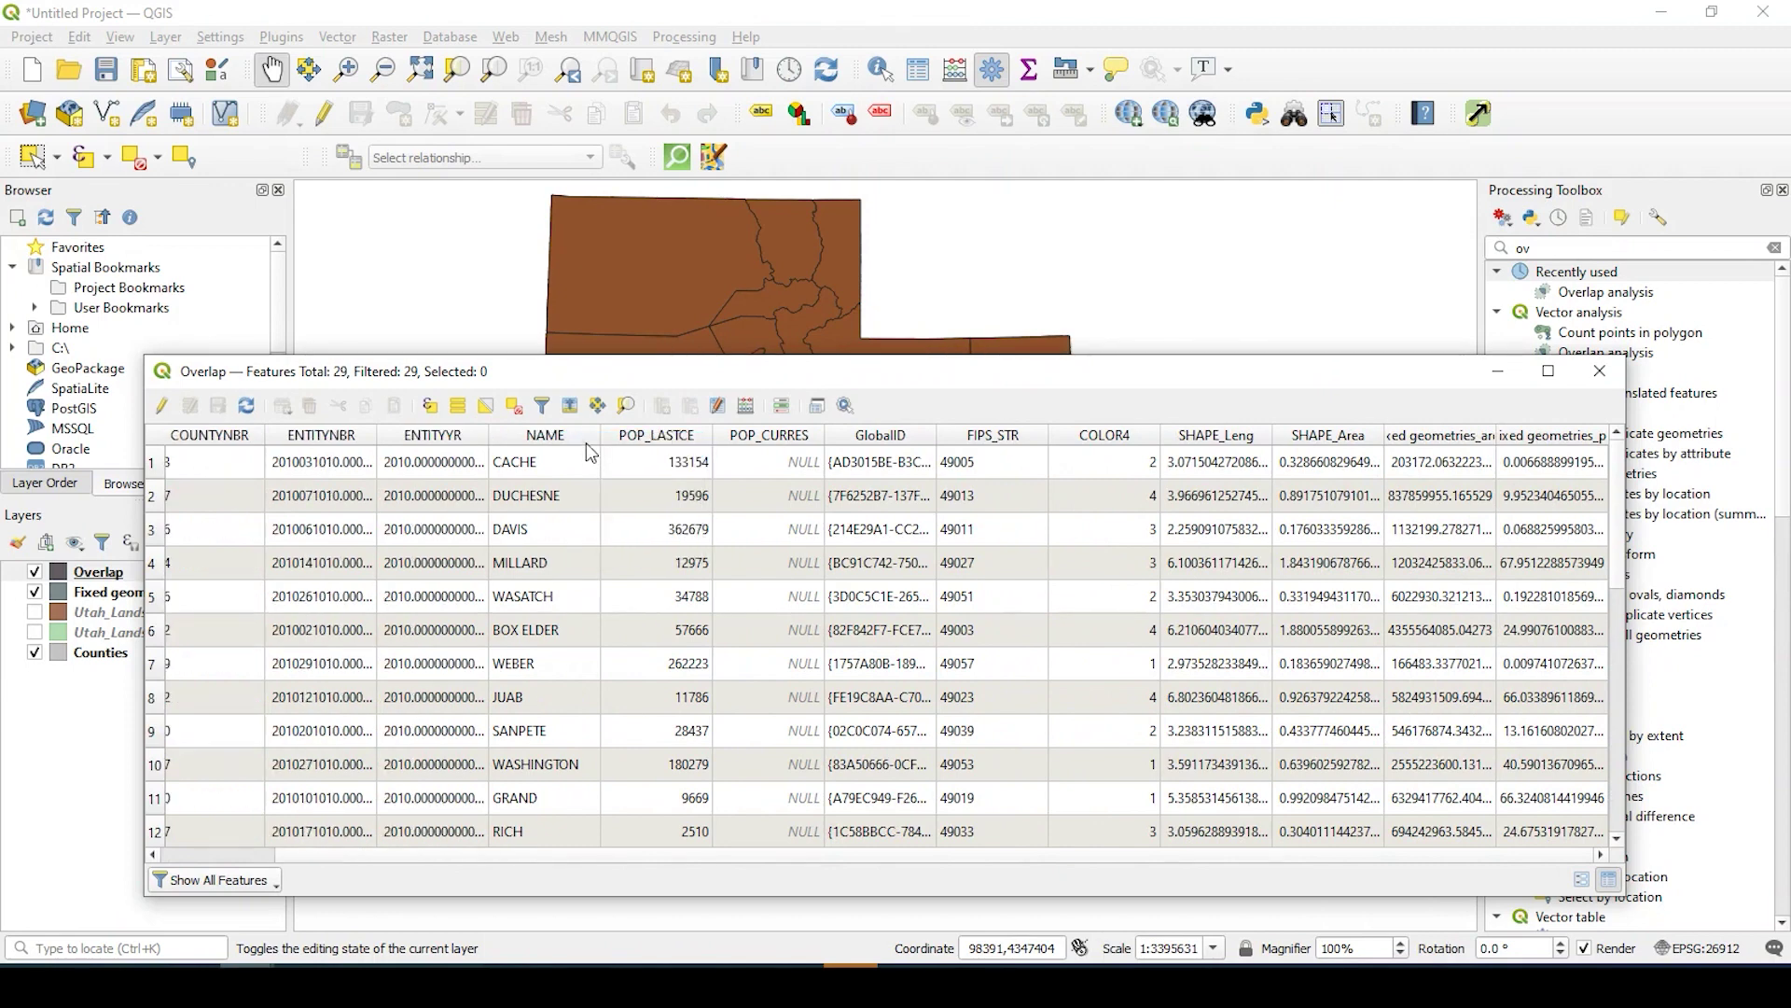
{"action": "right_click", "coordinate": [644, 444]}
{"action": "left_click", "coordinate": [709, 447]}
{"action": "right_click", "coordinate": [761, 436]}
{"action": "left_click", "coordinate": [824, 452]}
{"action": "right_click", "coordinate": [802, 436]}
{"action": "left_click", "coordinate": [827, 446]}
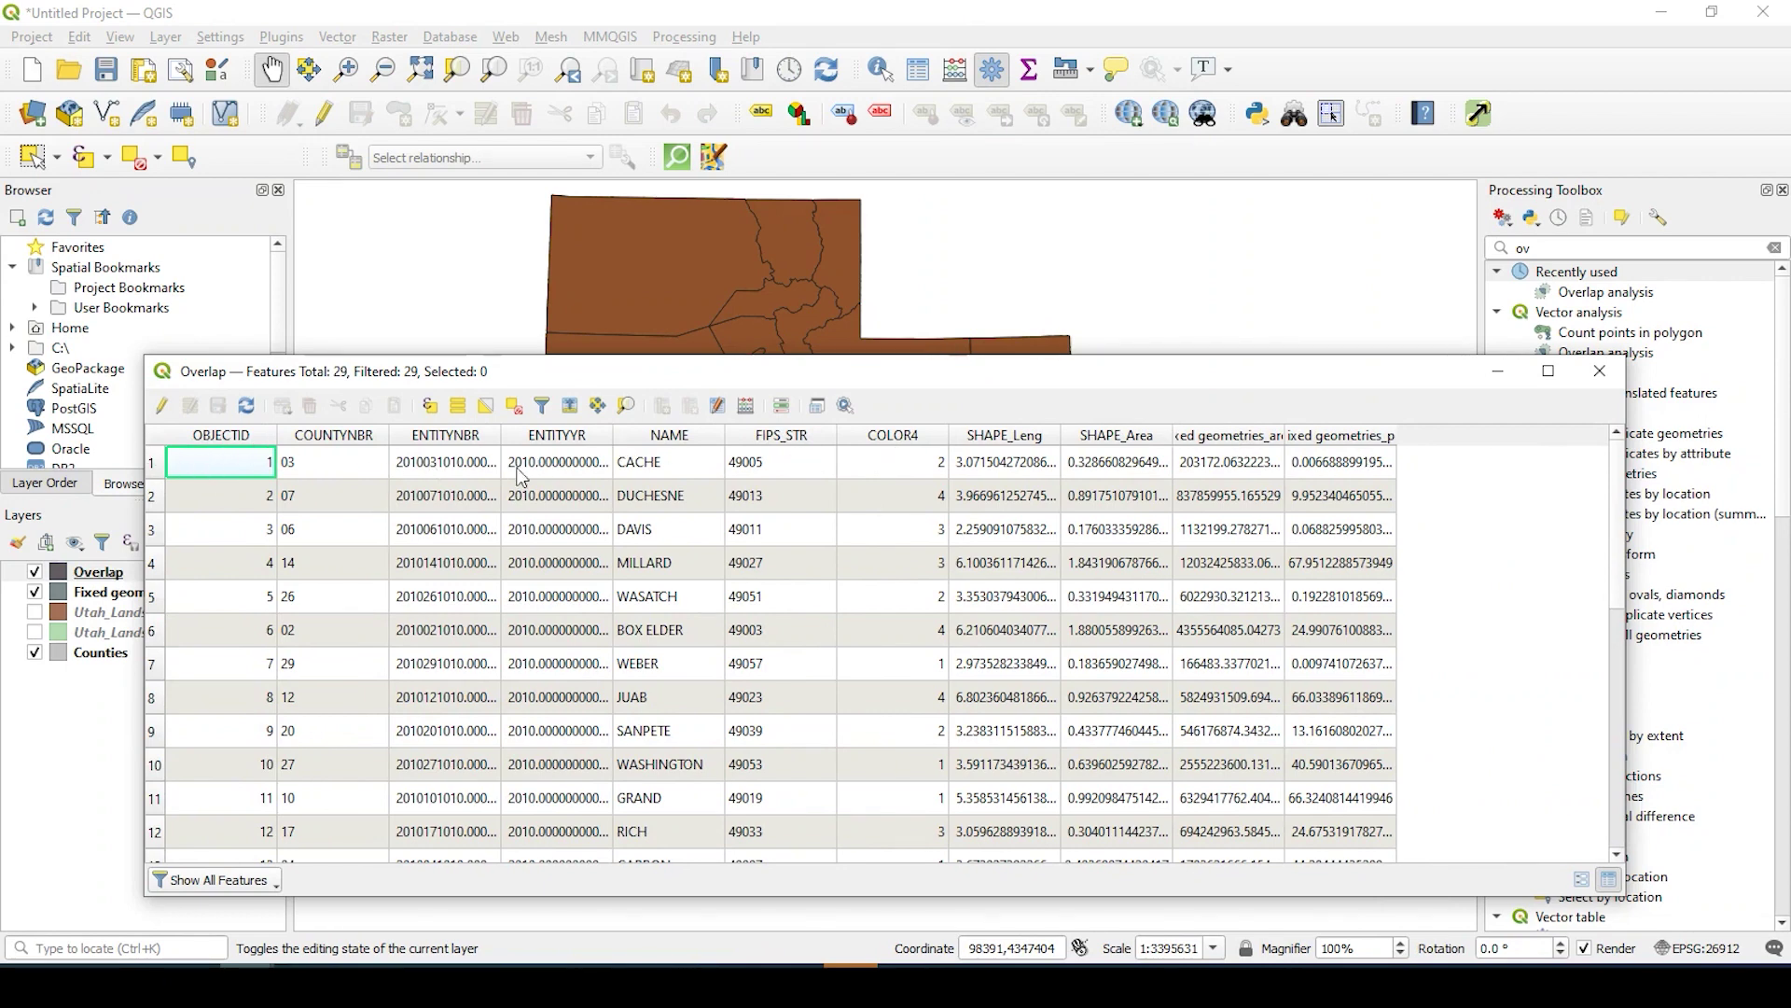
{"action": "left_click", "coordinate": [659, 439]}
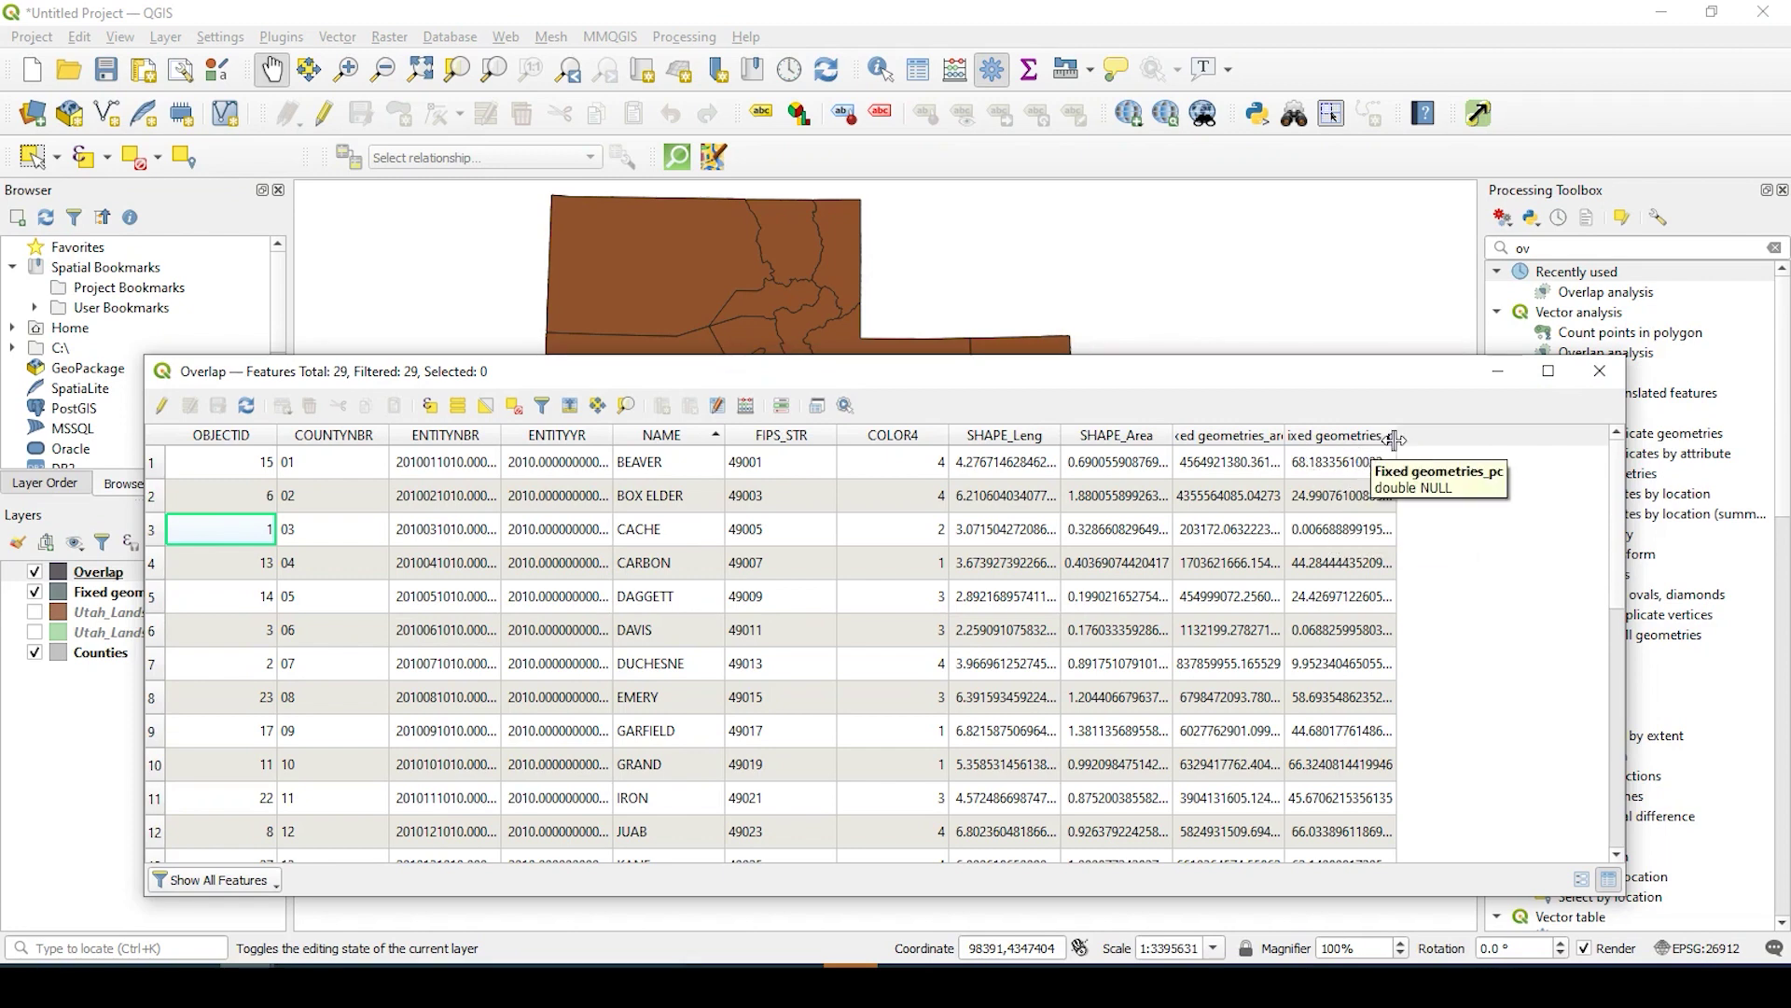
{"action": "left_click_drag", "start_coordinate": [1396, 437], "coordinate": [1445, 440]}
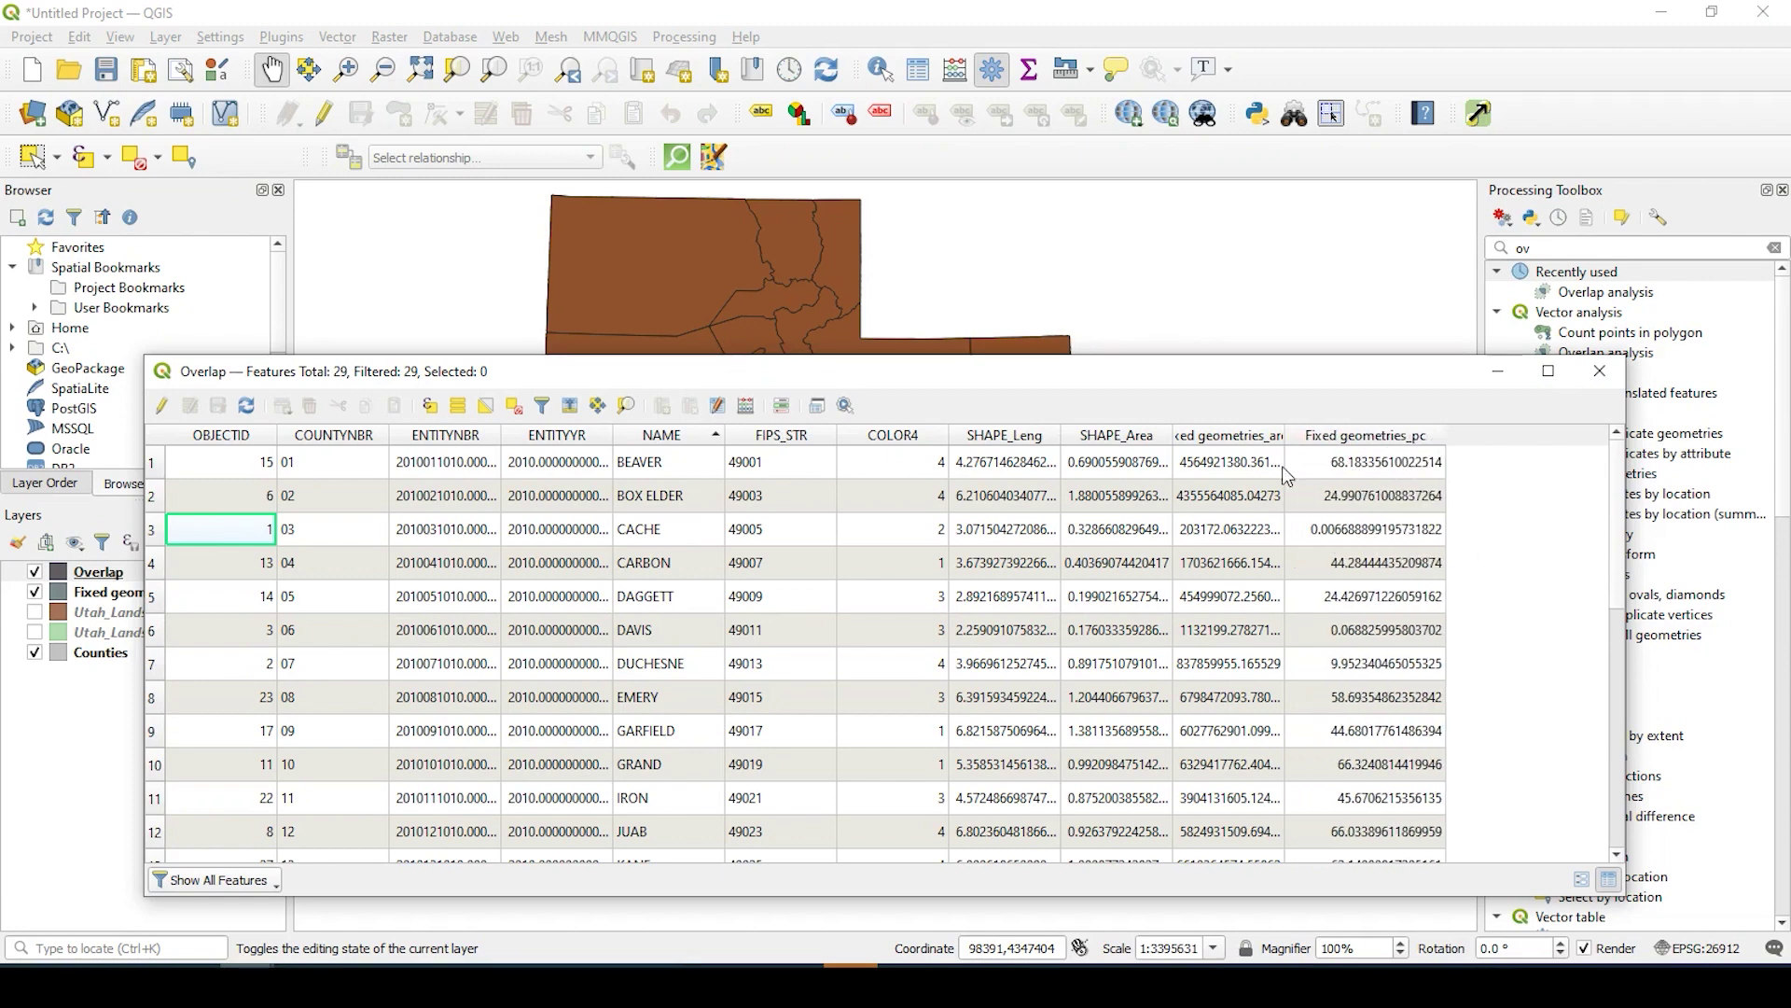
Step: In the Field Calculator, define a new BML_PCT field as a decimal number with precision 2
{"action": "left_click", "coordinate": [748, 406]}
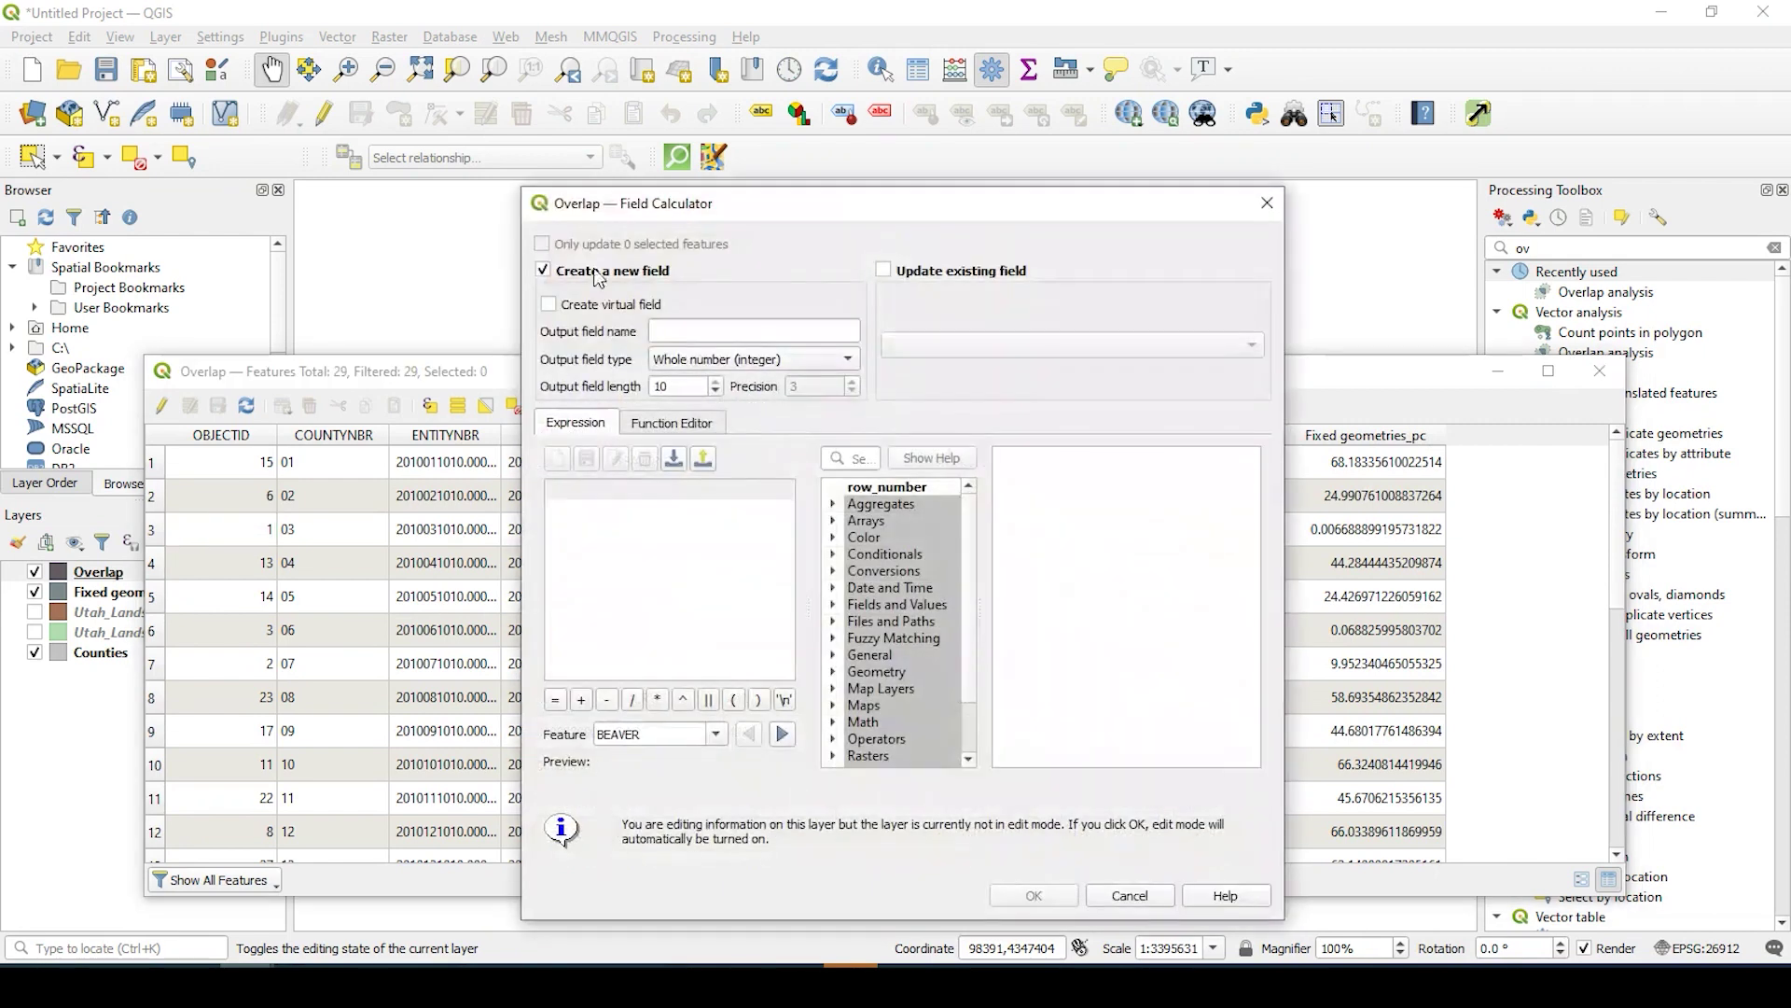
{"action": "left_click", "coordinate": [667, 332]}
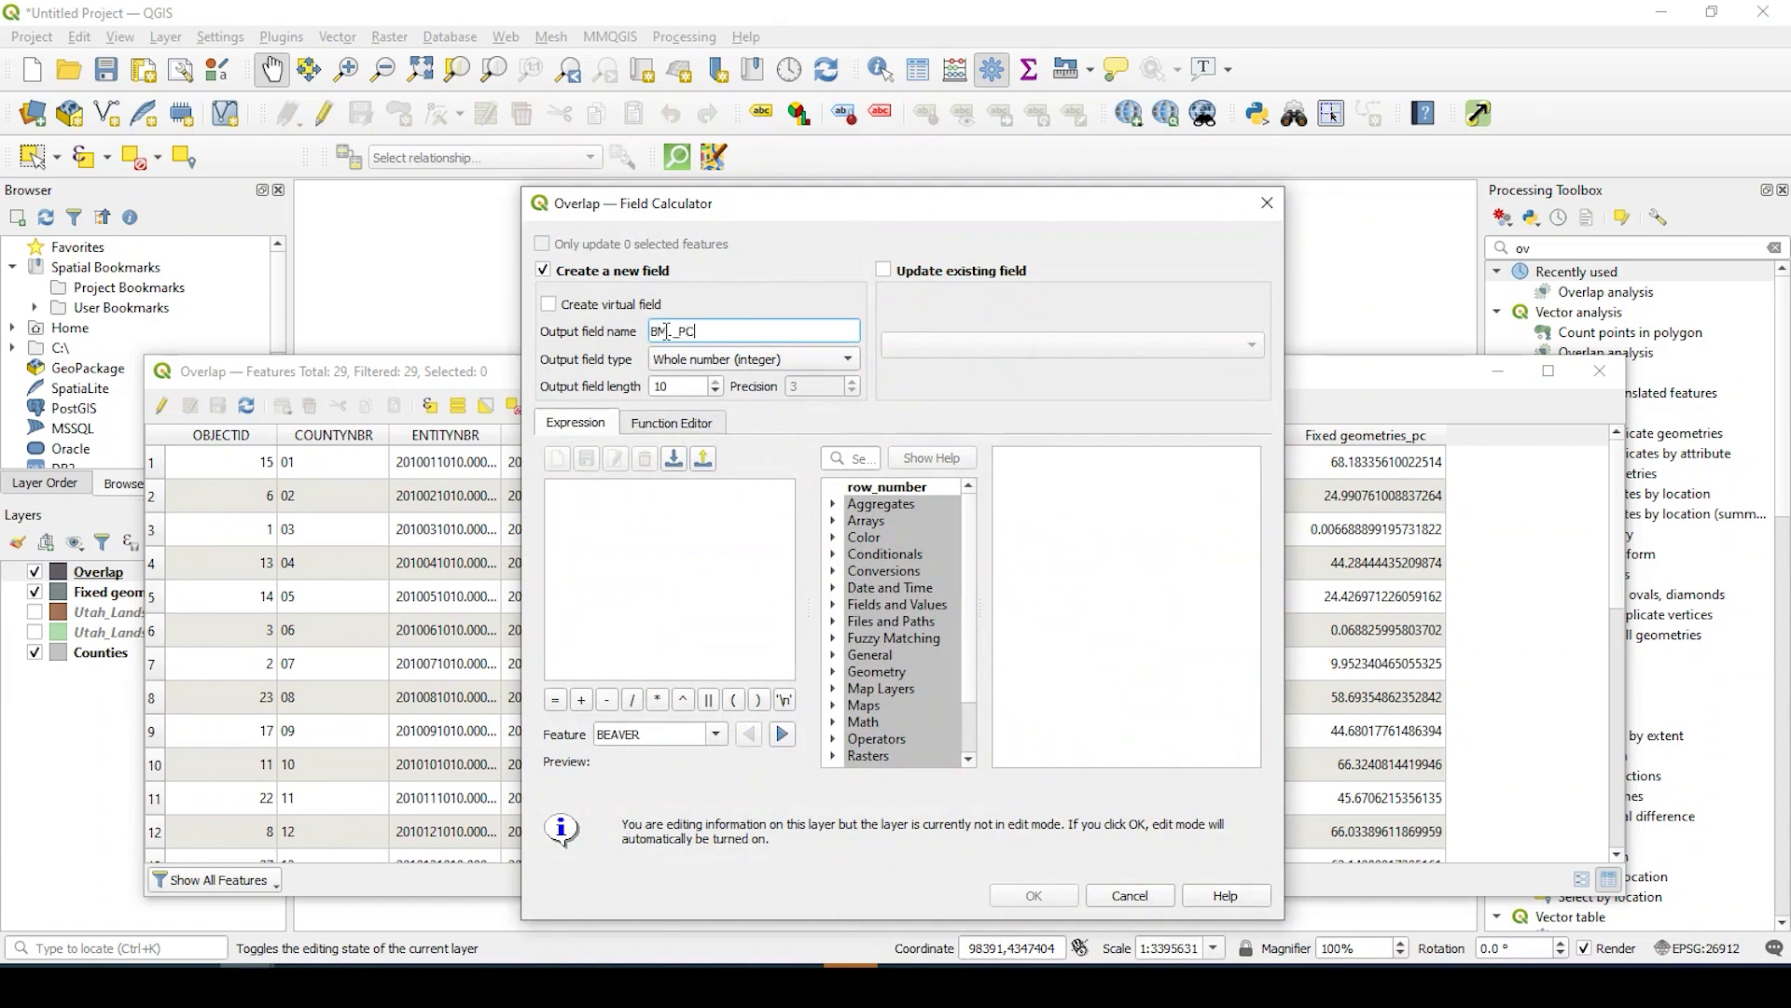
{"action": "left_click", "coordinate": [691, 361]}
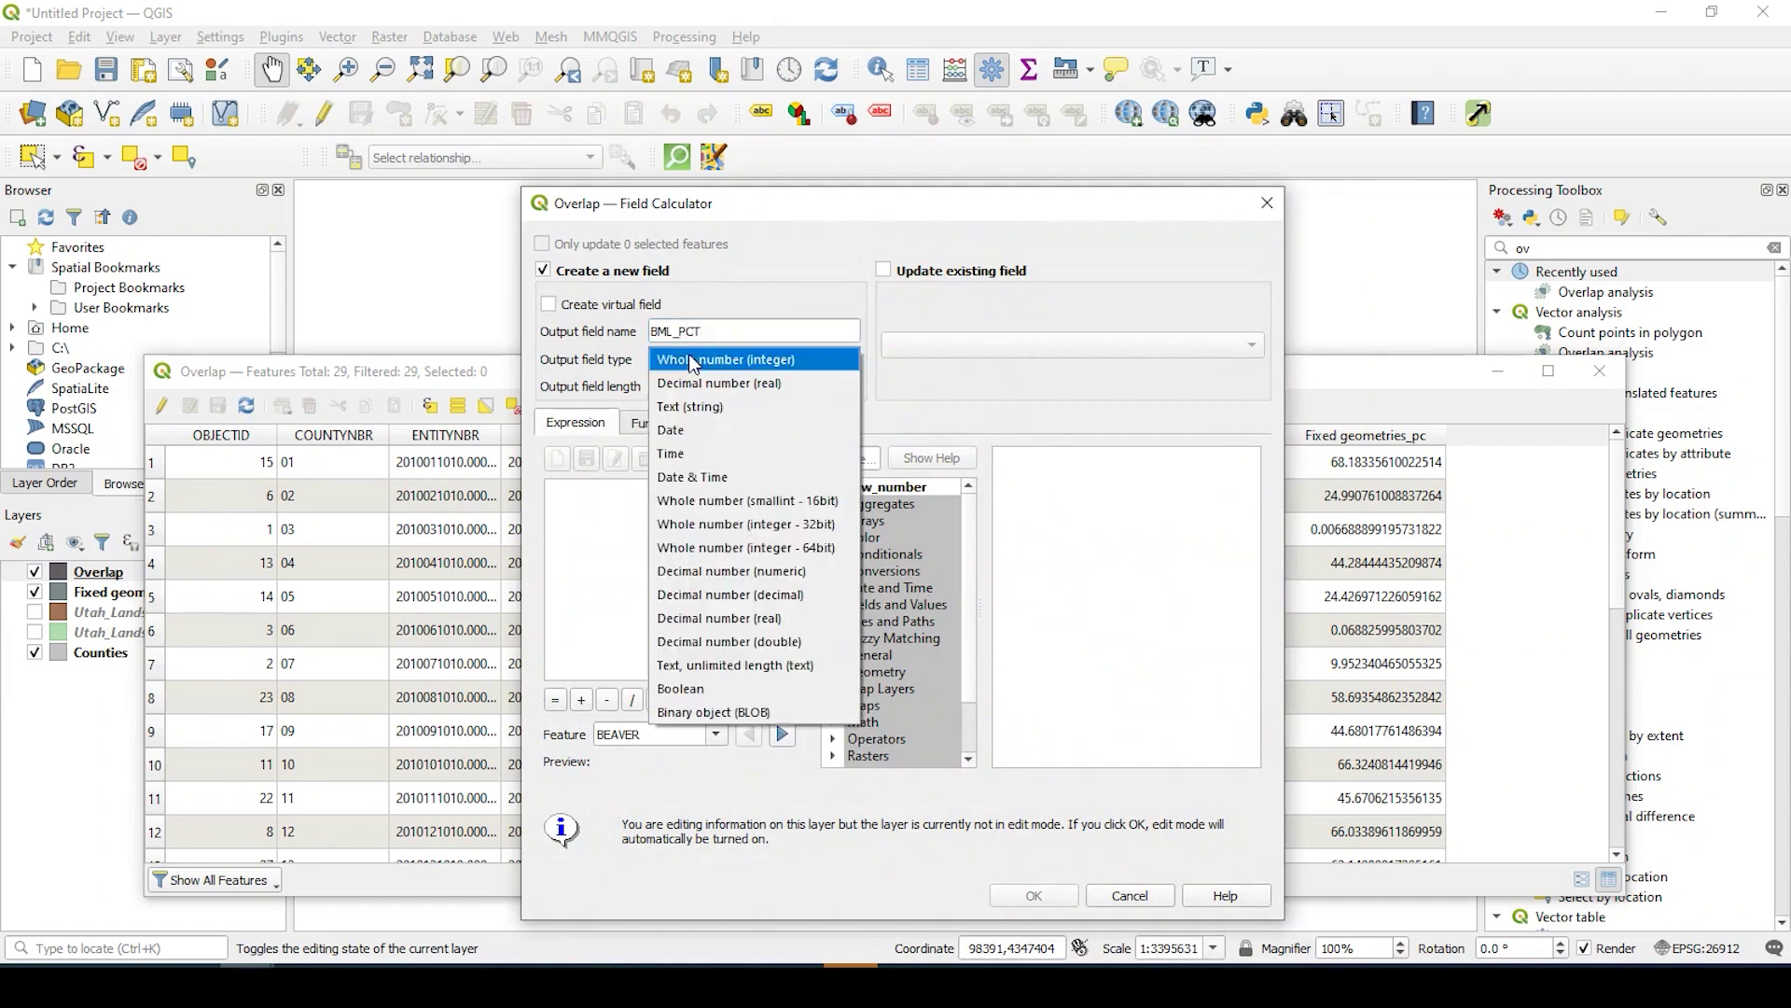
{"action": "left_click", "coordinate": [714, 383]}
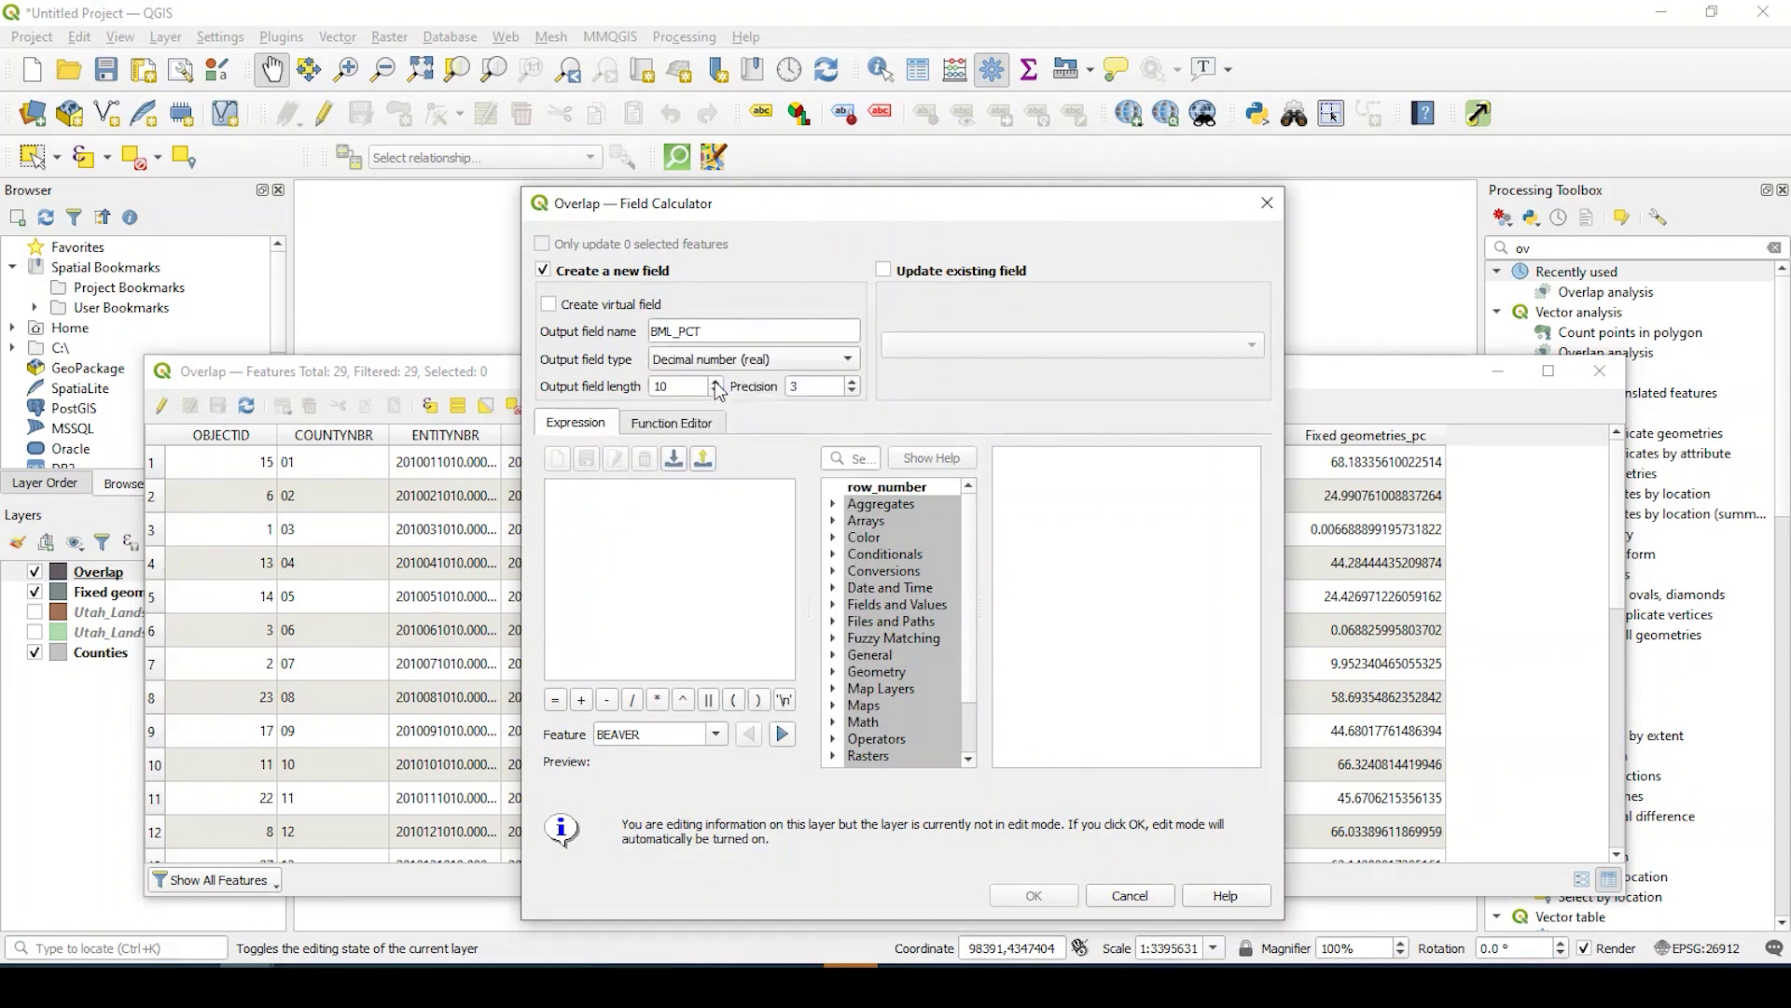
{"action": "left_click", "coordinate": [852, 392]}
Step: Fill BML_PCT with the expression "Fixed geometries_pc" /100
{"action": "left_click", "coordinate": [835, 607]}
{"action": "scroll", "coordinate": [922, 736], "scroll_direction": "down", "scroll_amount": 4}
{"action": "left_click", "coordinate": [921, 733]}
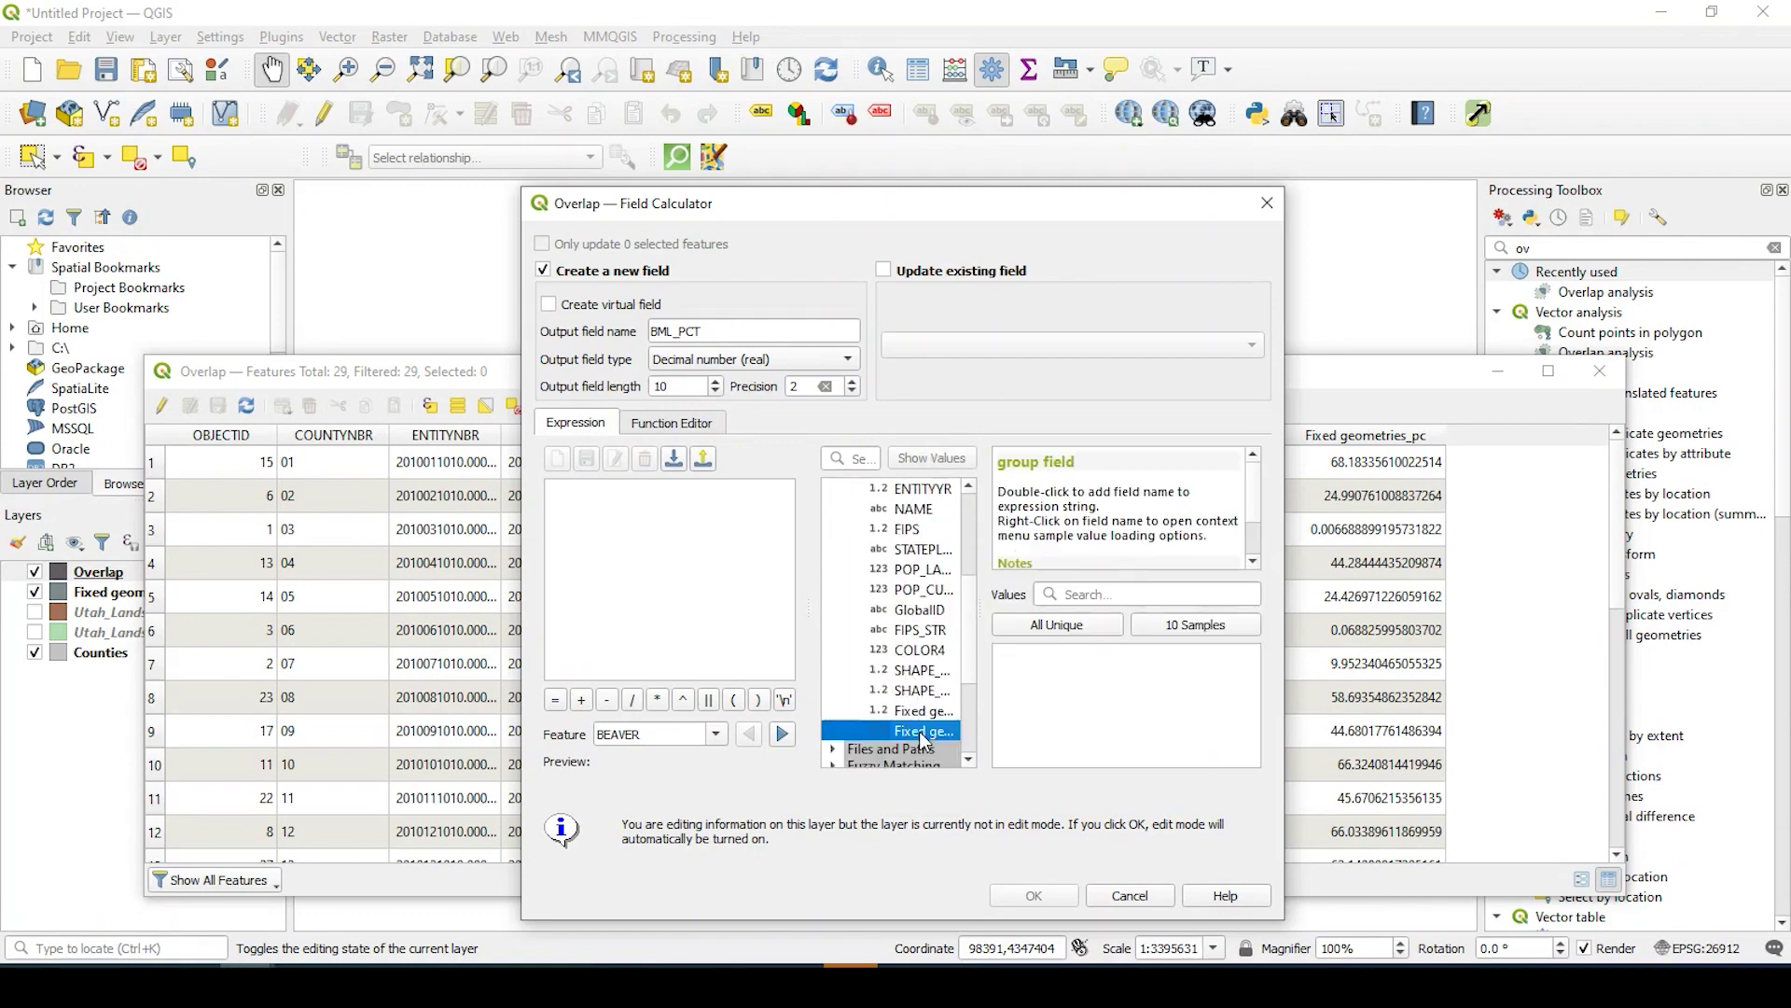
{"action": "double_click", "coordinate": [921, 731]}
{"action": "type", "text": "/100"}
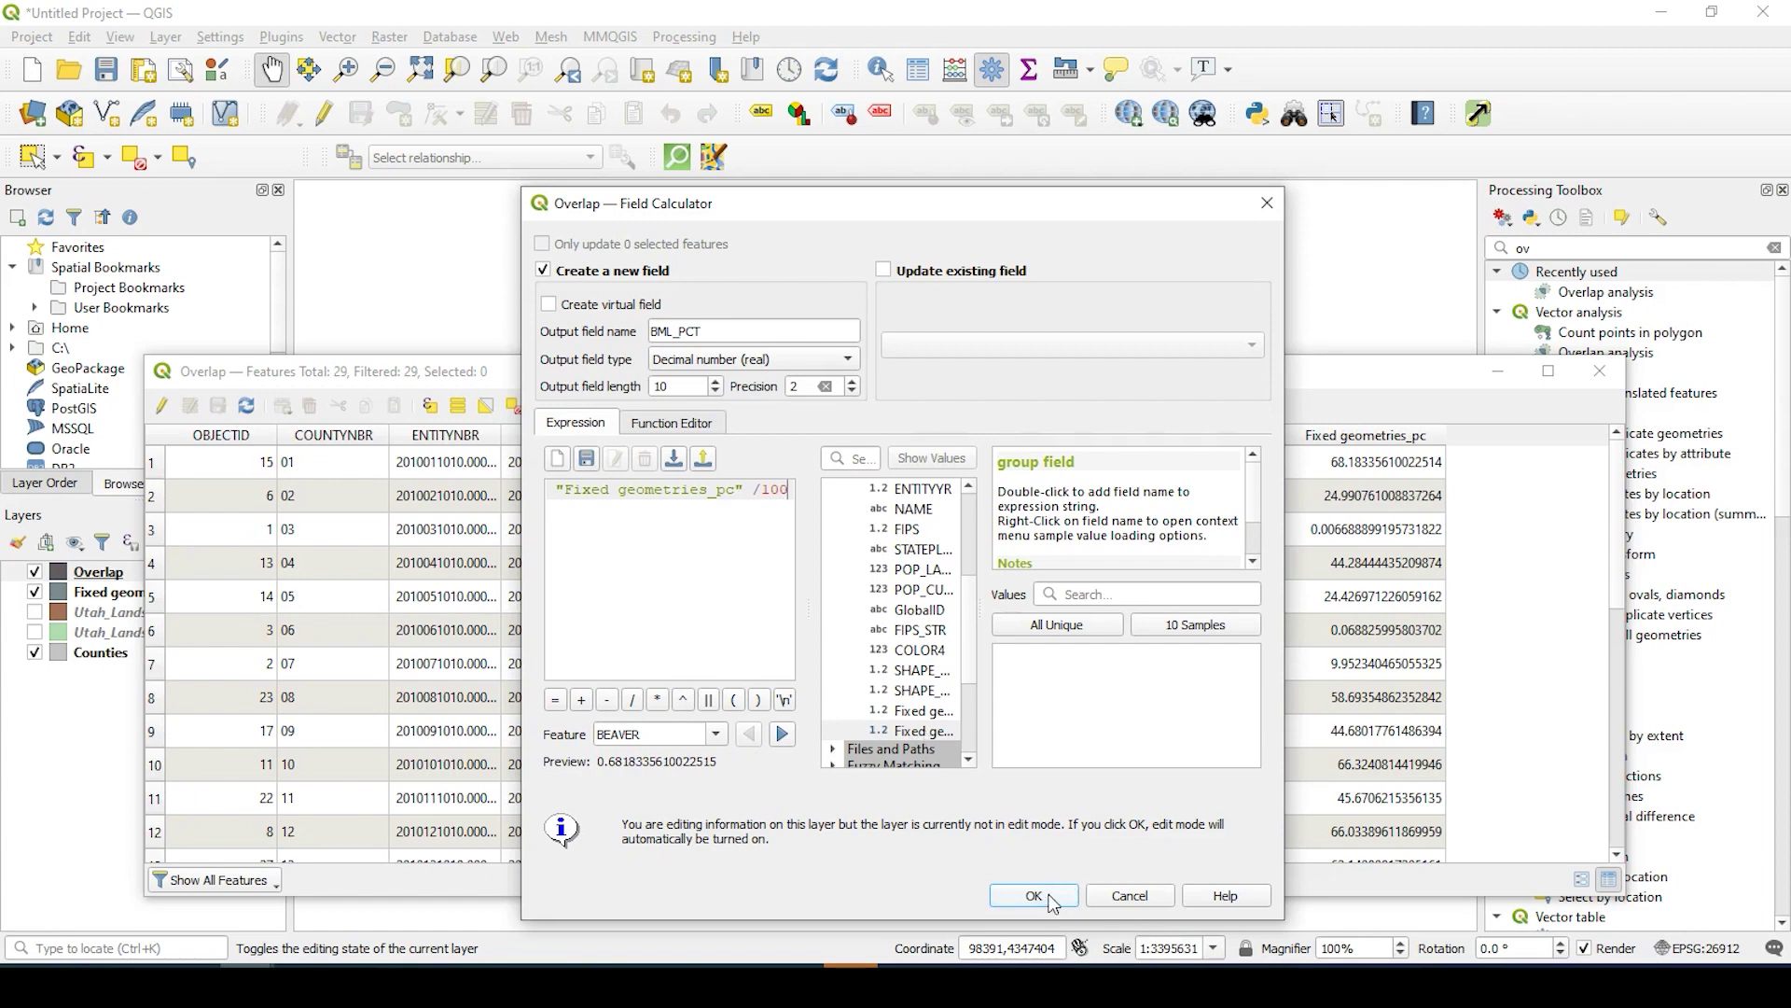
{"action": "left_click", "coordinate": [1034, 895]}
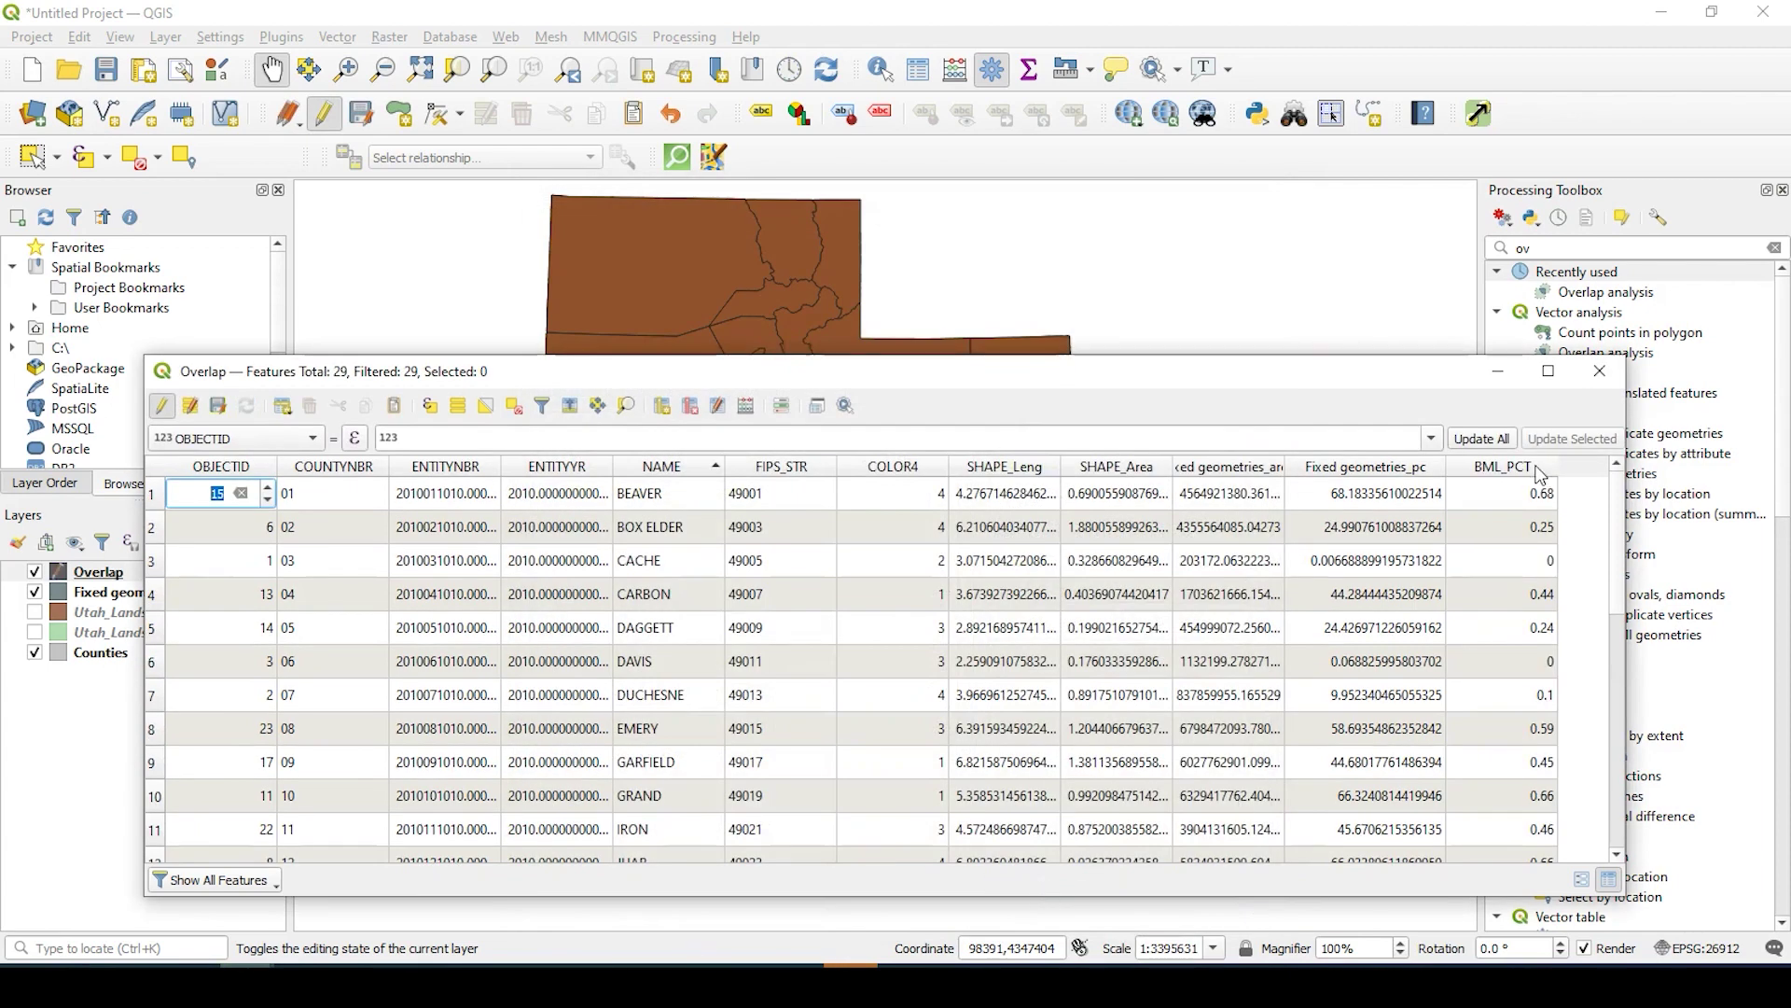
Step: Sort the Overlap table by BML_PCT, highest values first
{"action": "left_click", "coordinate": [1514, 468]}
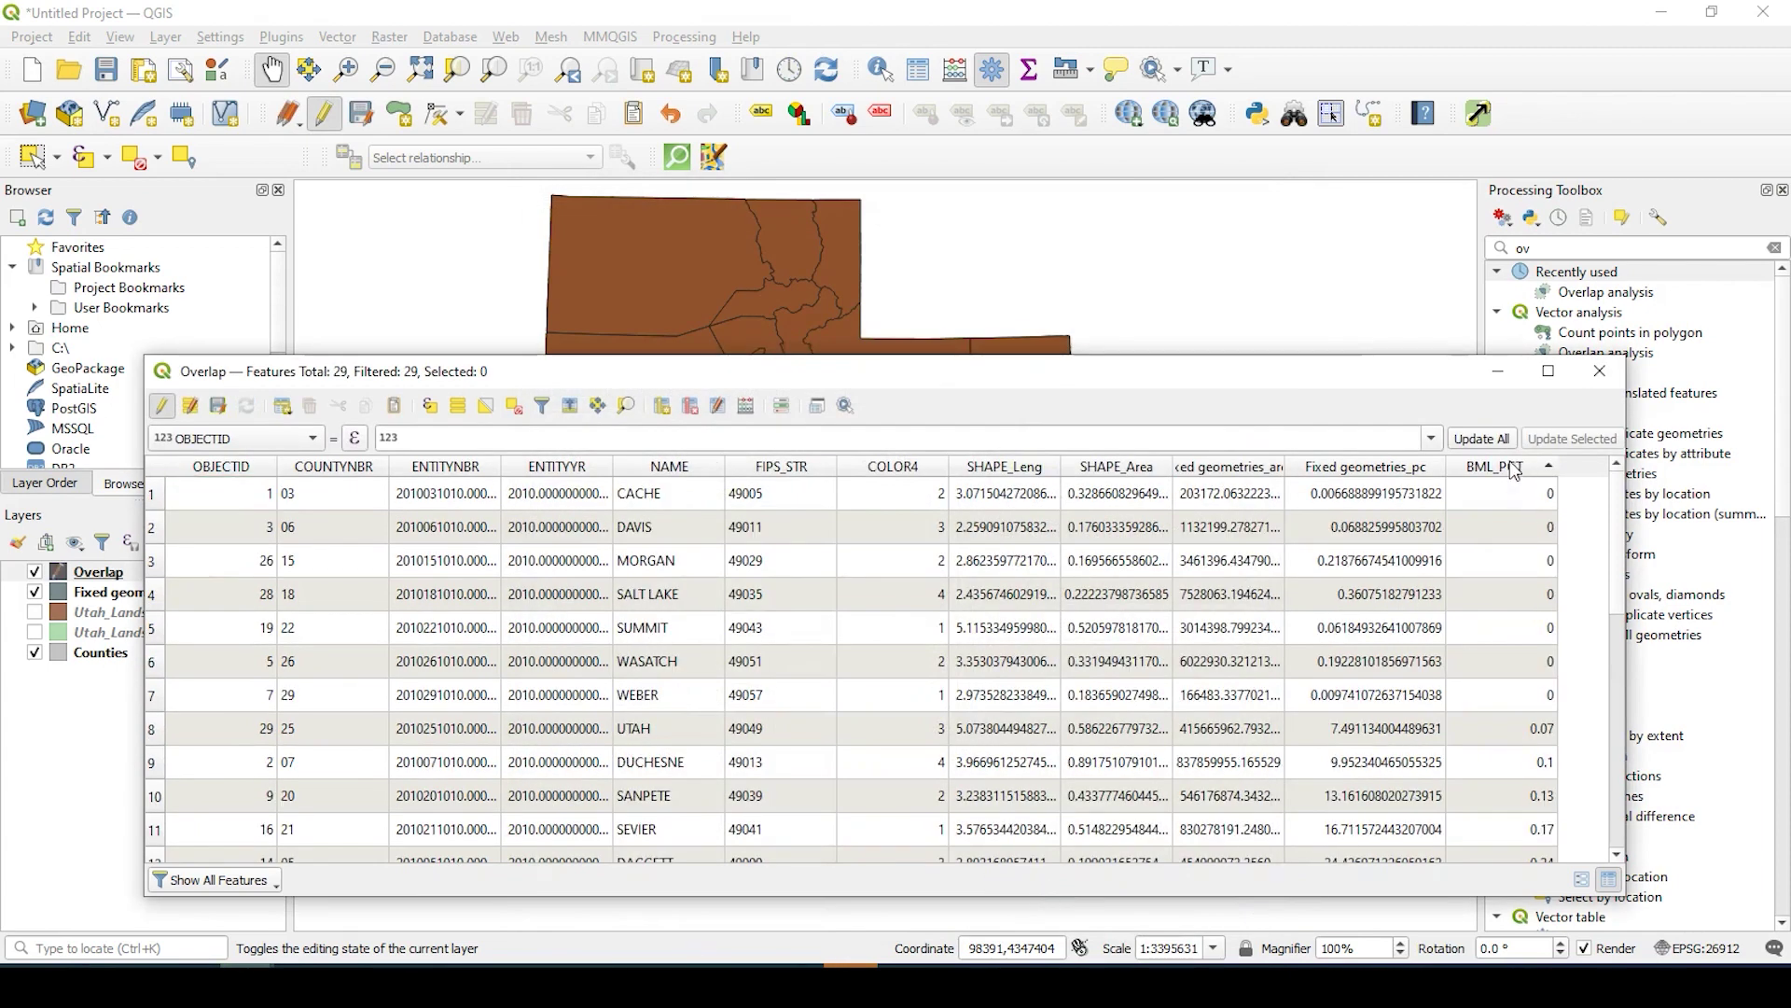
{"action": "left_click", "coordinate": [1514, 468]}
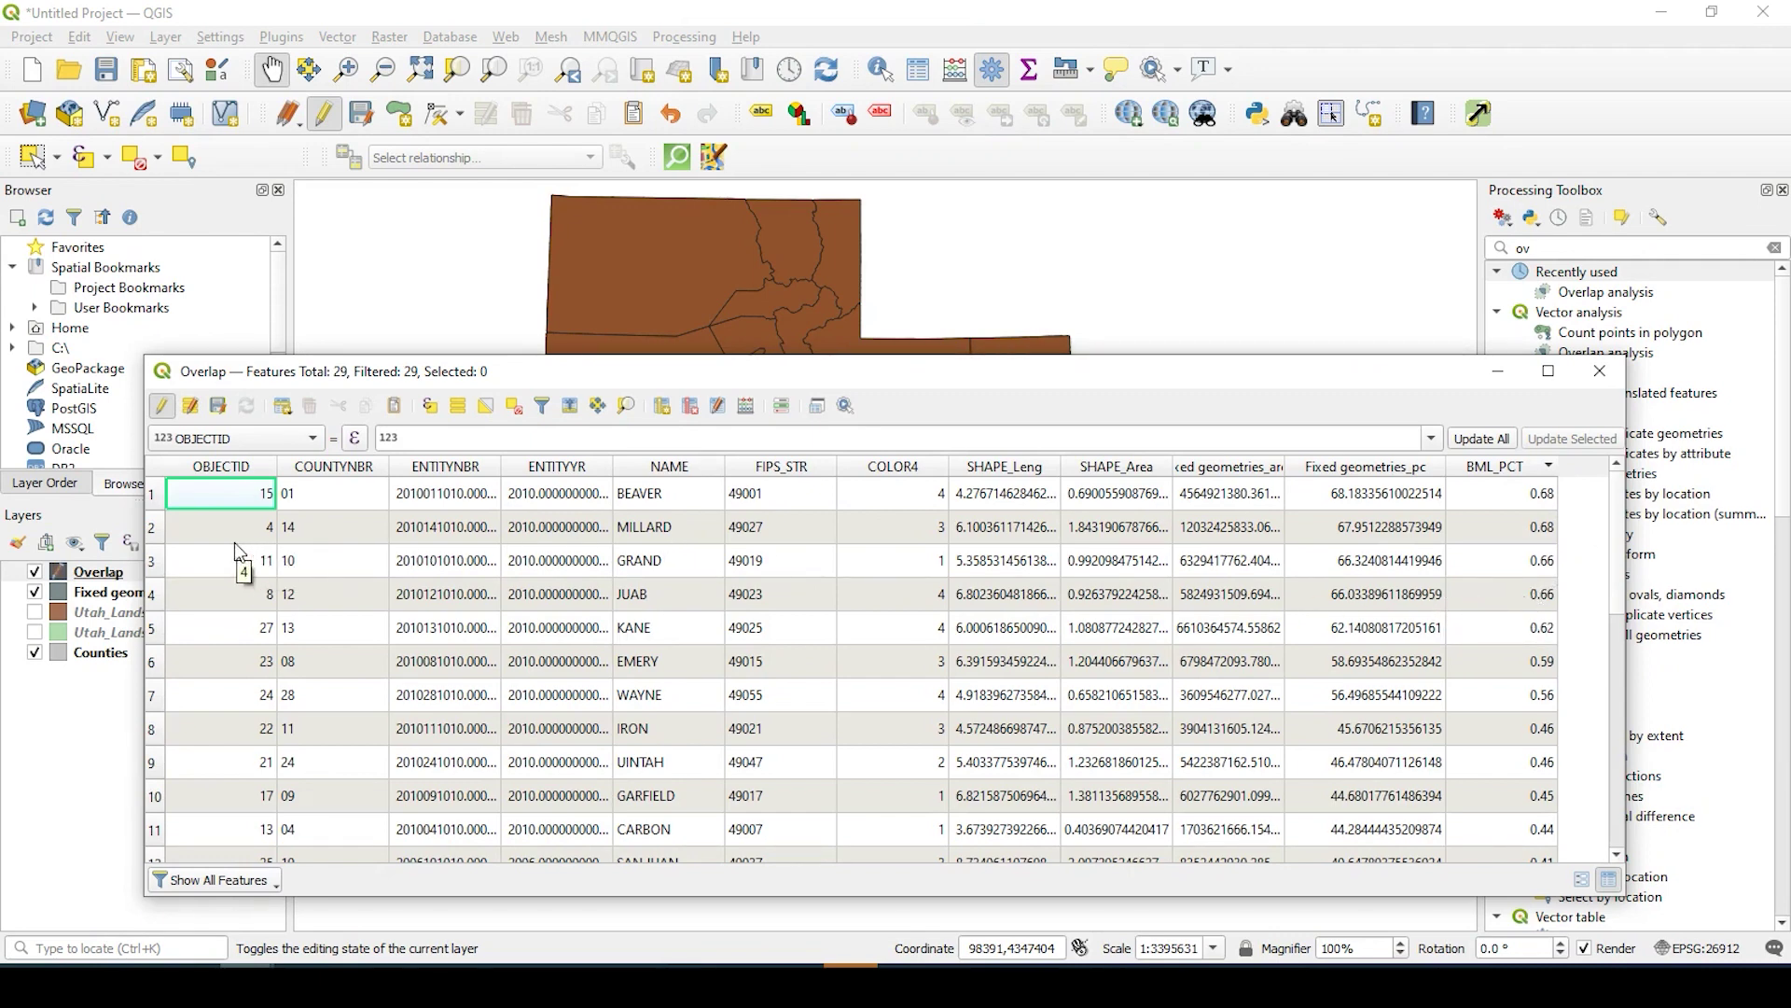
{"action": "left_click", "coordinate": [1516, 467]}
{"action": "scroll", "coordinate": [1541, 723], "scroll_direction": "down", "scroll_amount": 1}
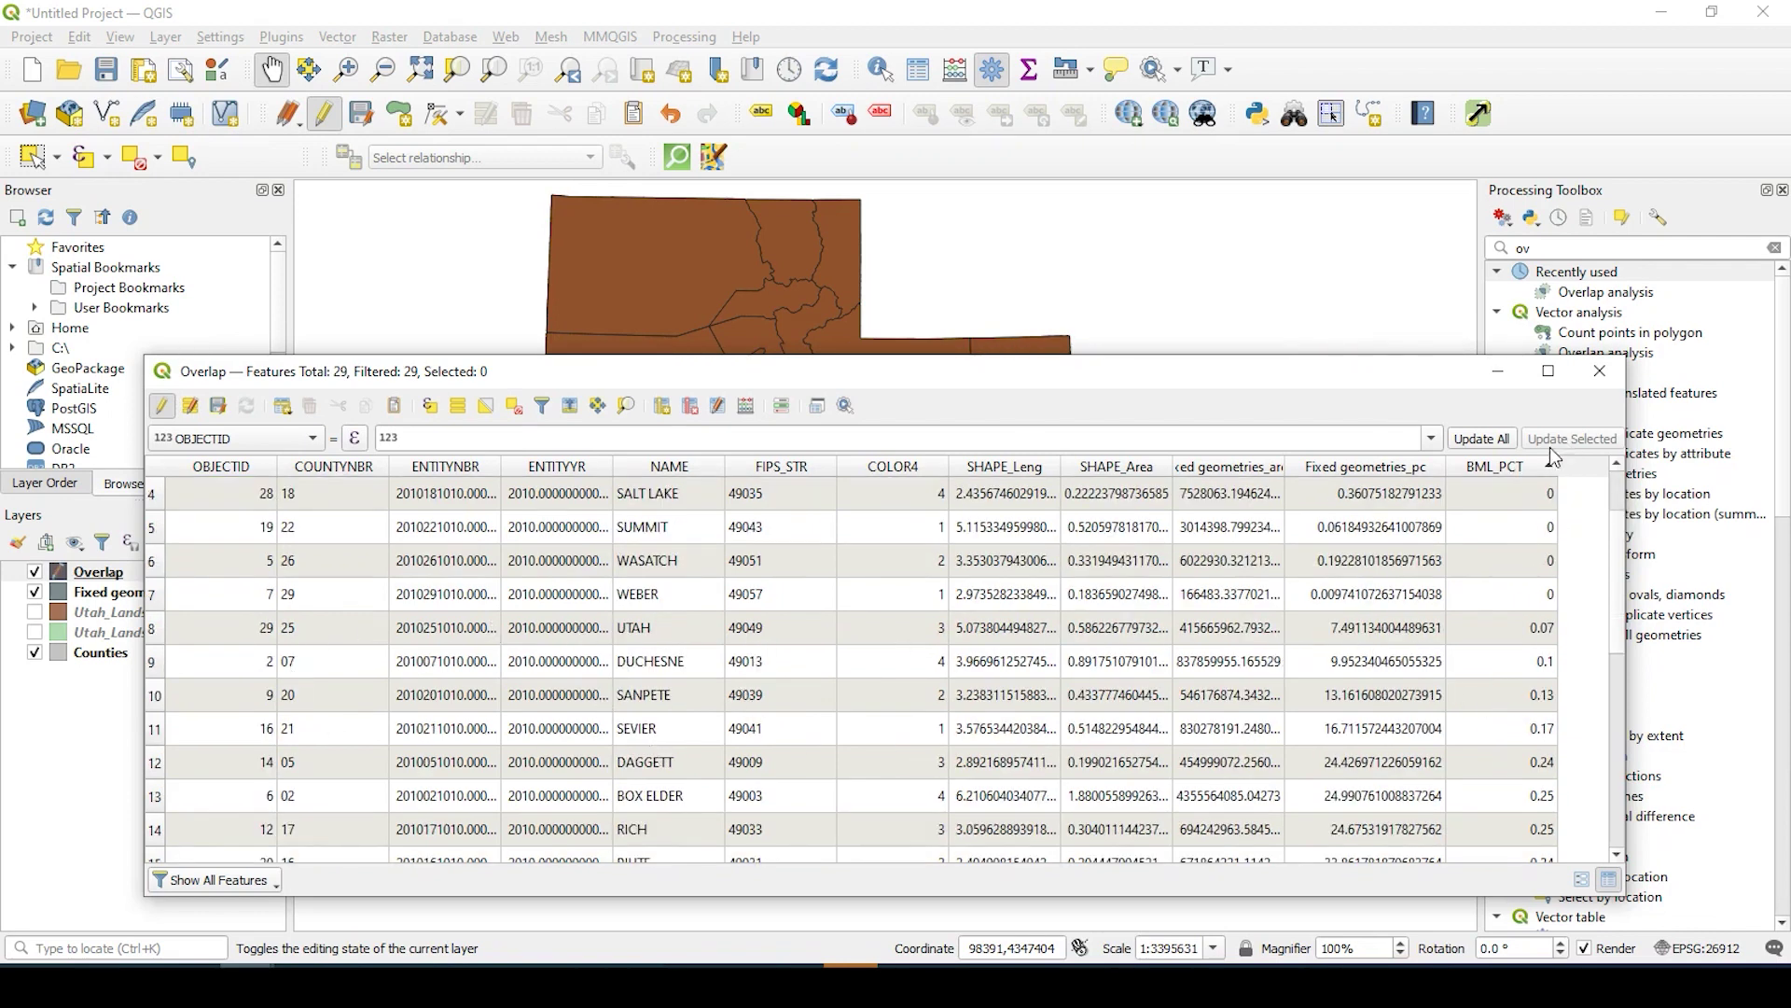
{"action": "left_click", "coordinate": [1528, 469]}
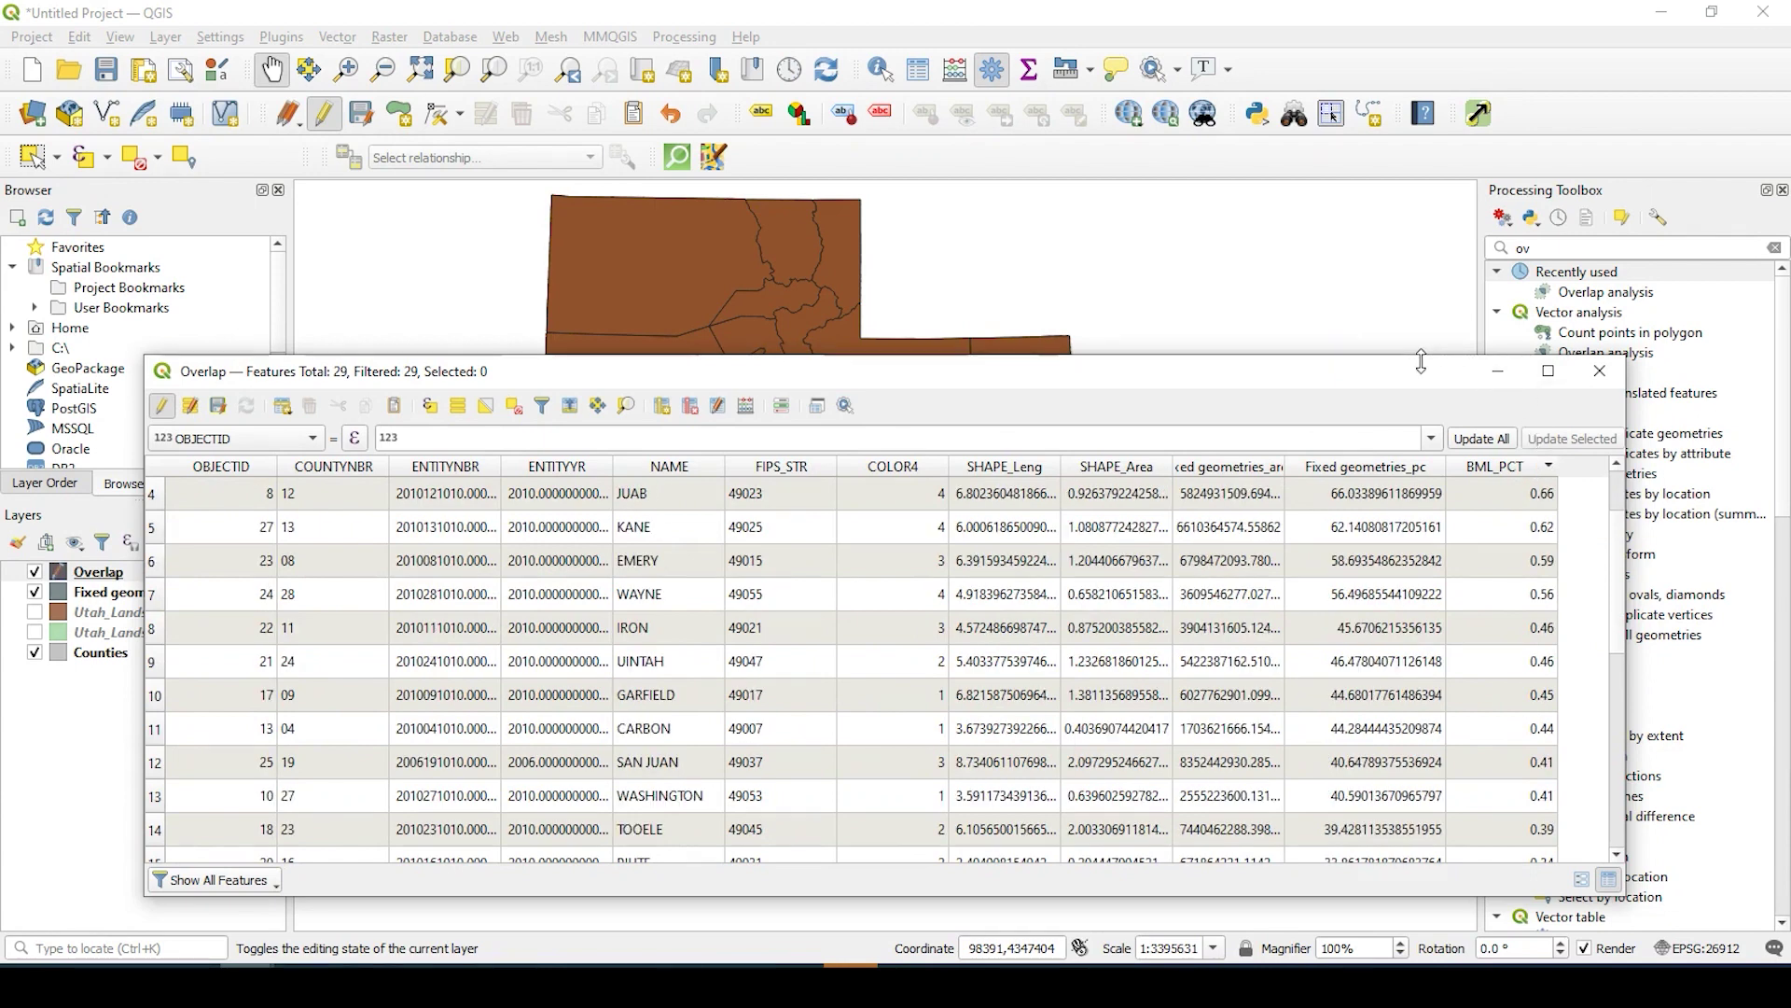
Step: Shrink the attribute table, show all of Utah on the map, and shift the table right
{"action": "left_click_drag", "start_coordinate": [1404, 356], "coordinate": [1404, 504]}
{"action": "scroll", "coordinate": [1022, 415], "scroll_direction": "down", "scroll_amount": 2}
{"action": "left_click_drag", "start_coordinate": [900, 404], "coordinate": [772, 344]}
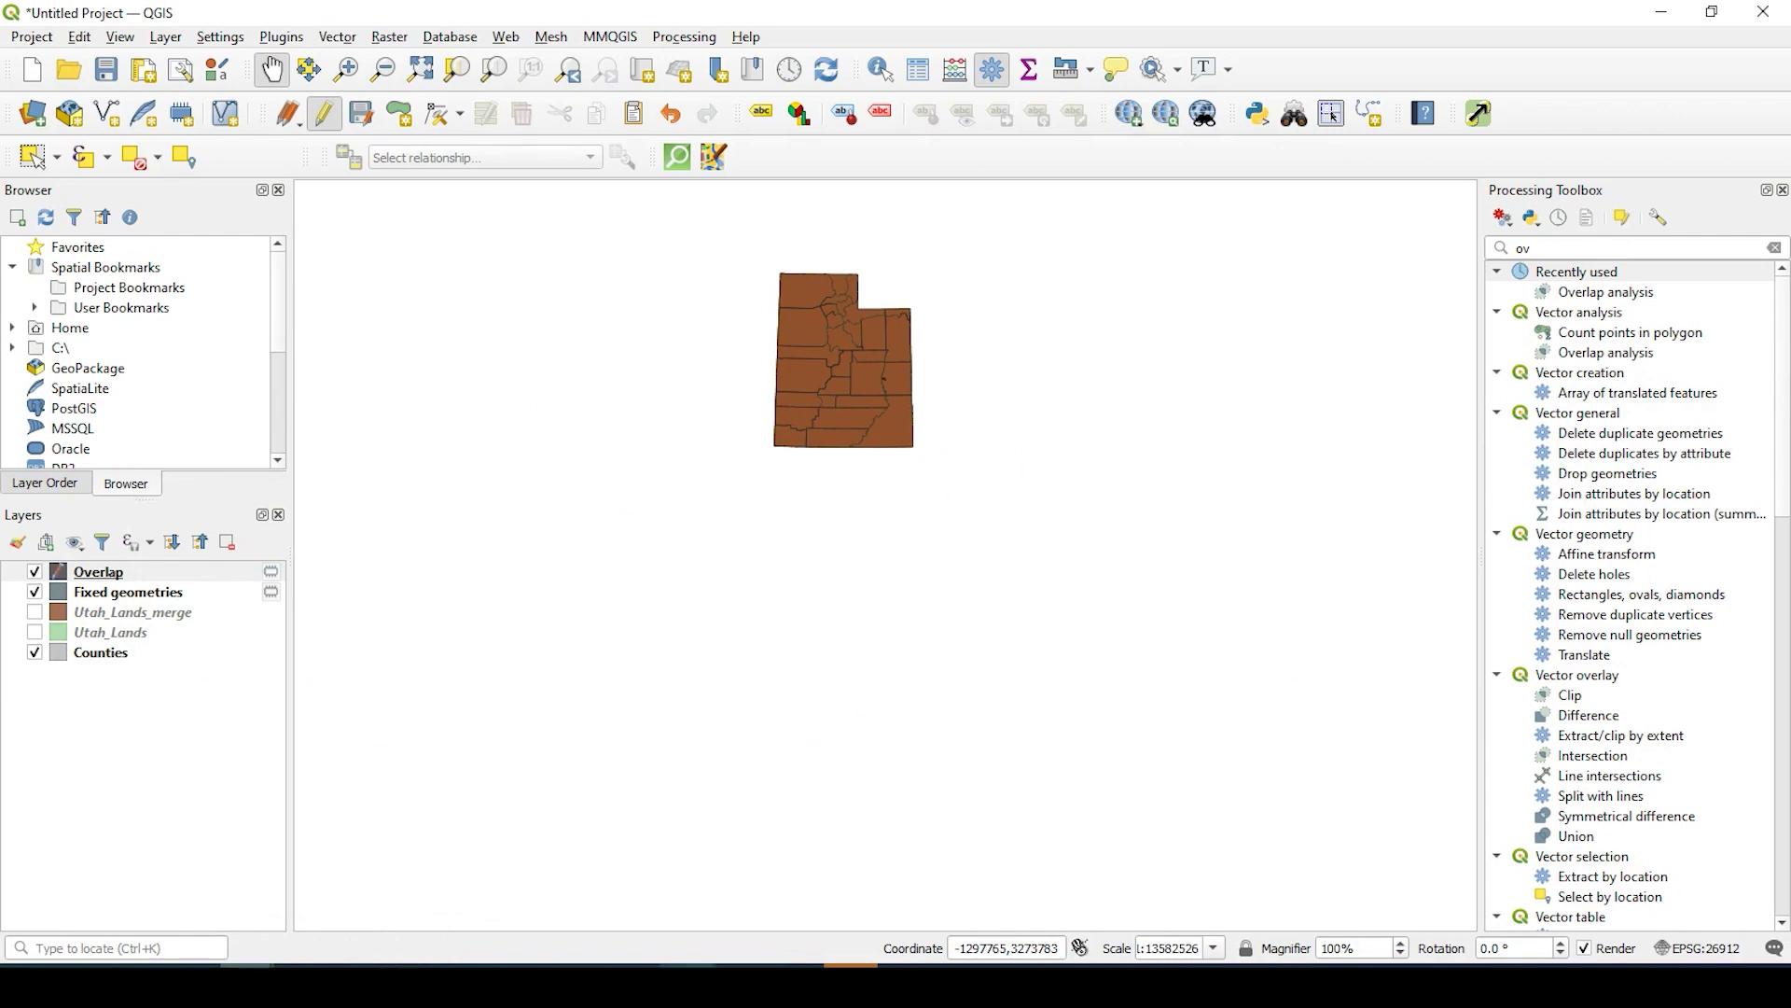
{"action": "key", "text": "alt+Tab"}
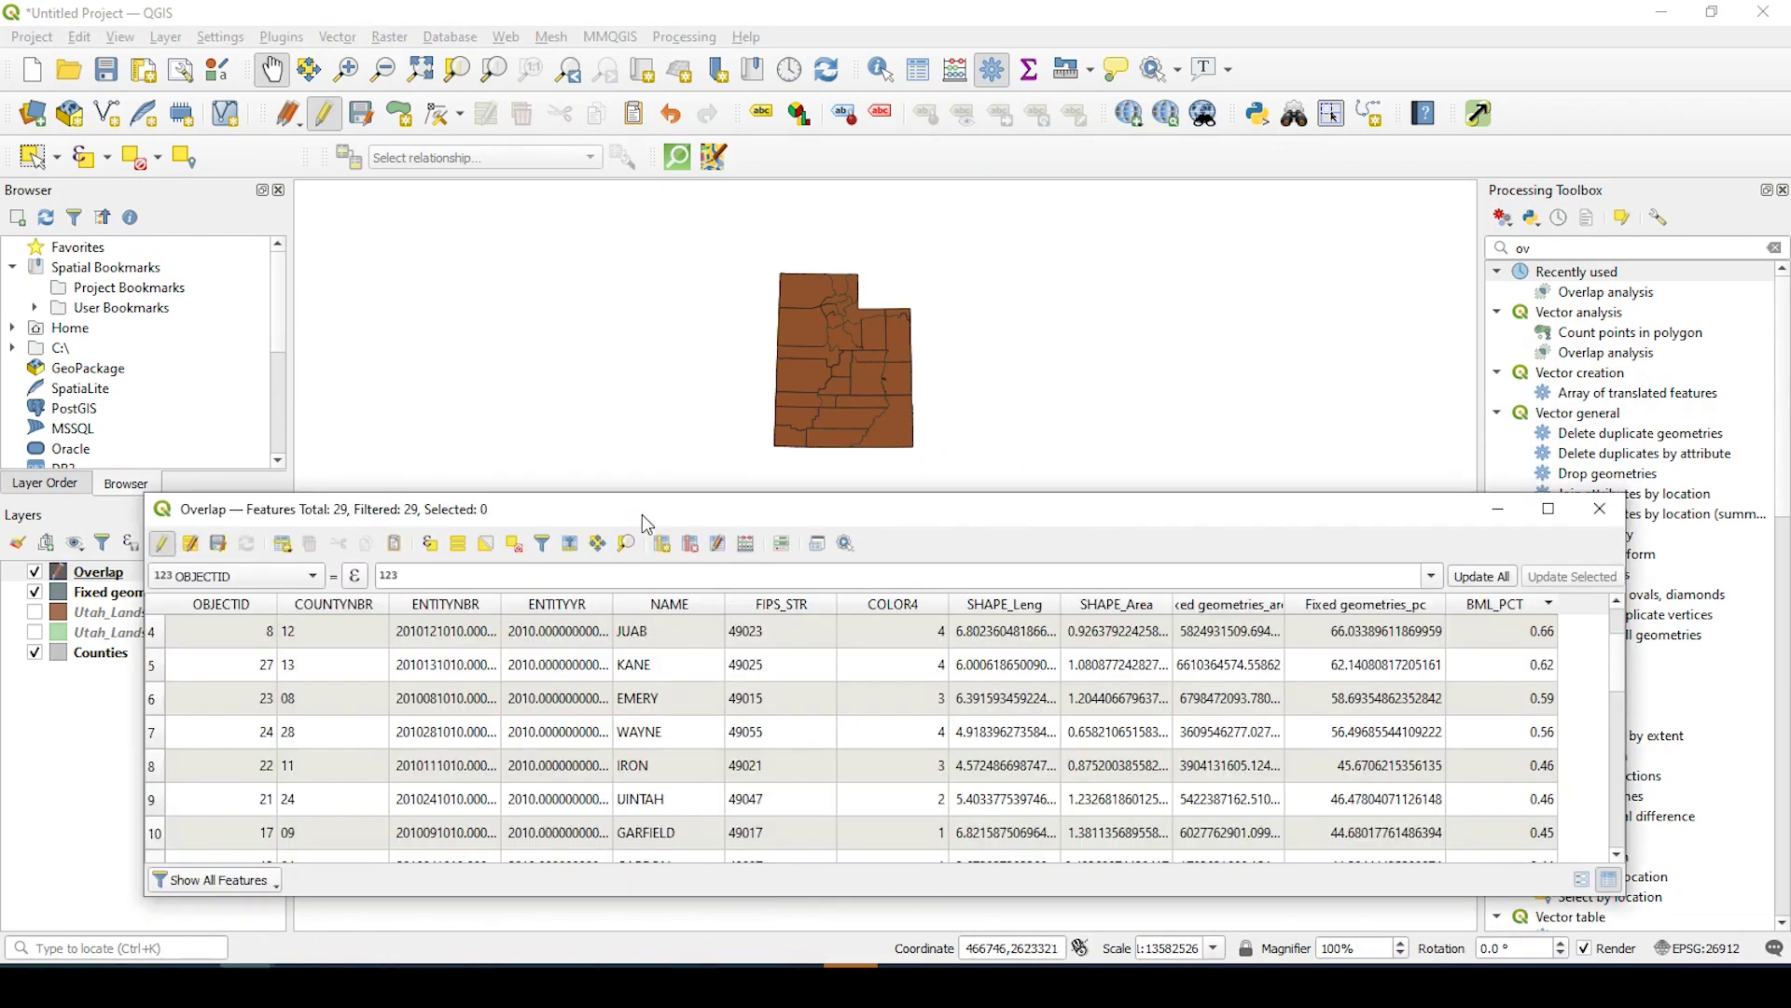
{"action": "left_click_drag", "start_coordinate": [642, 513], "coordinate": [724, 514]}
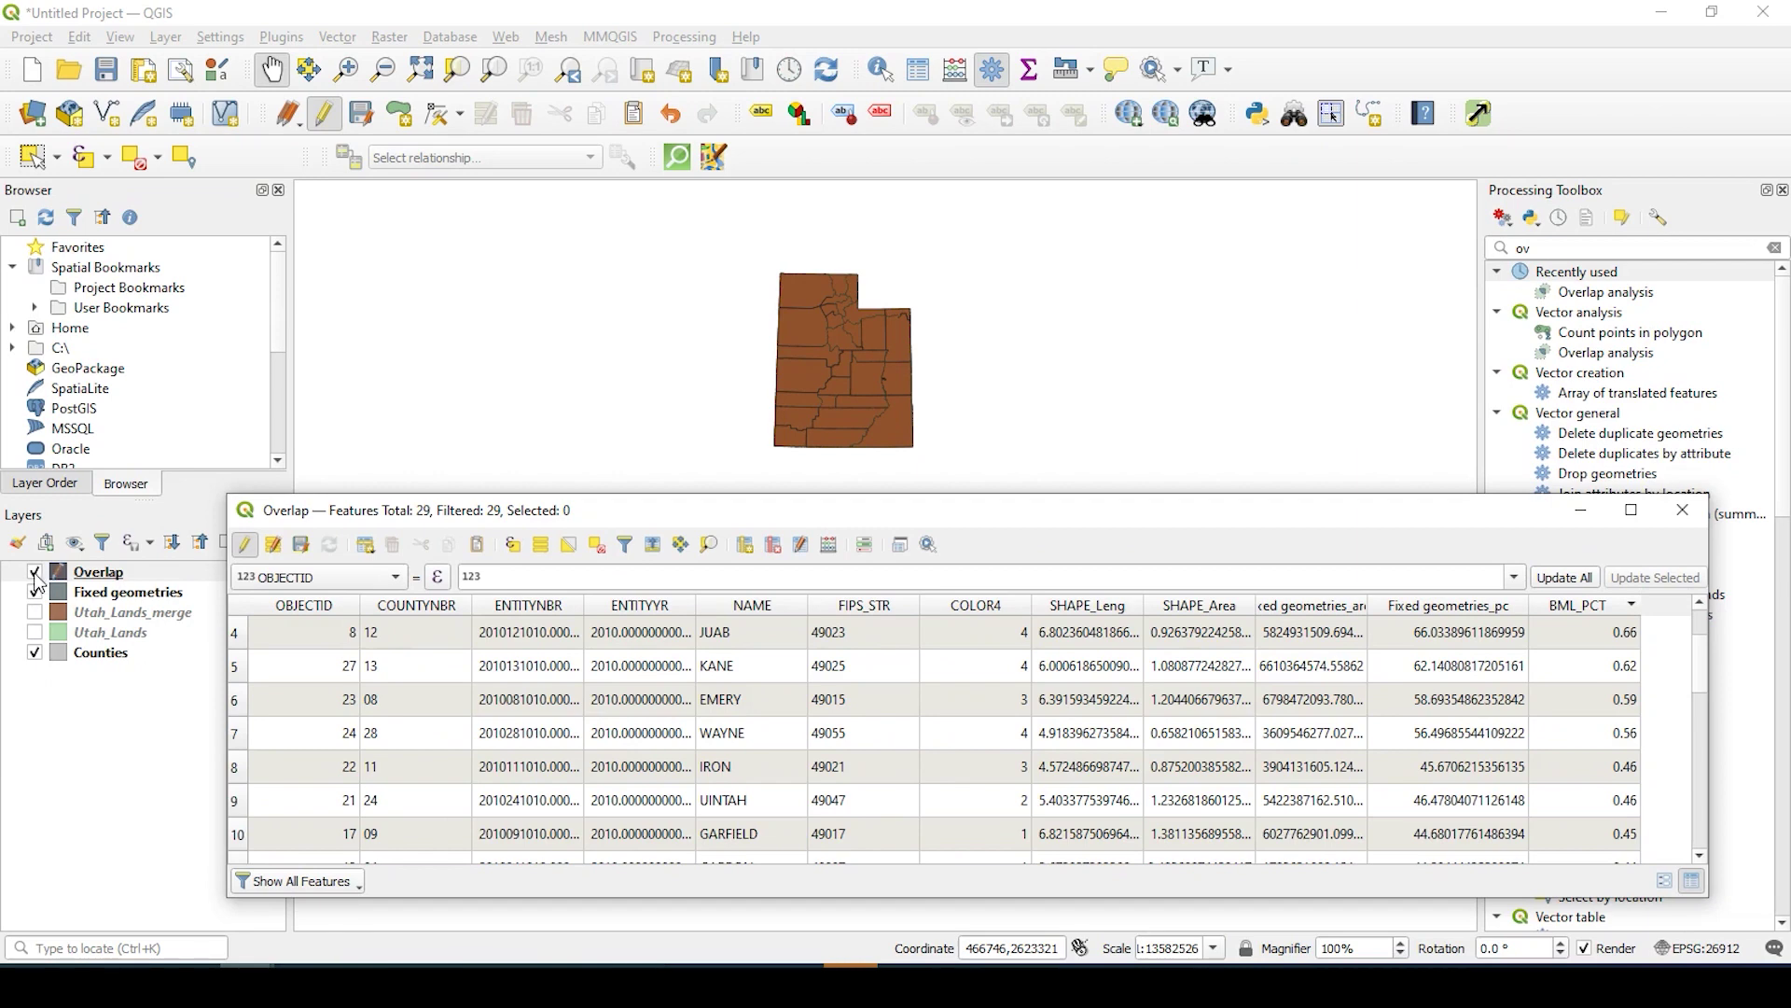
Step: Switch the Overlap layer to Graduated symbology classified by BML_PCT
{"action": "double_click", "coordinate": [84, 572]}
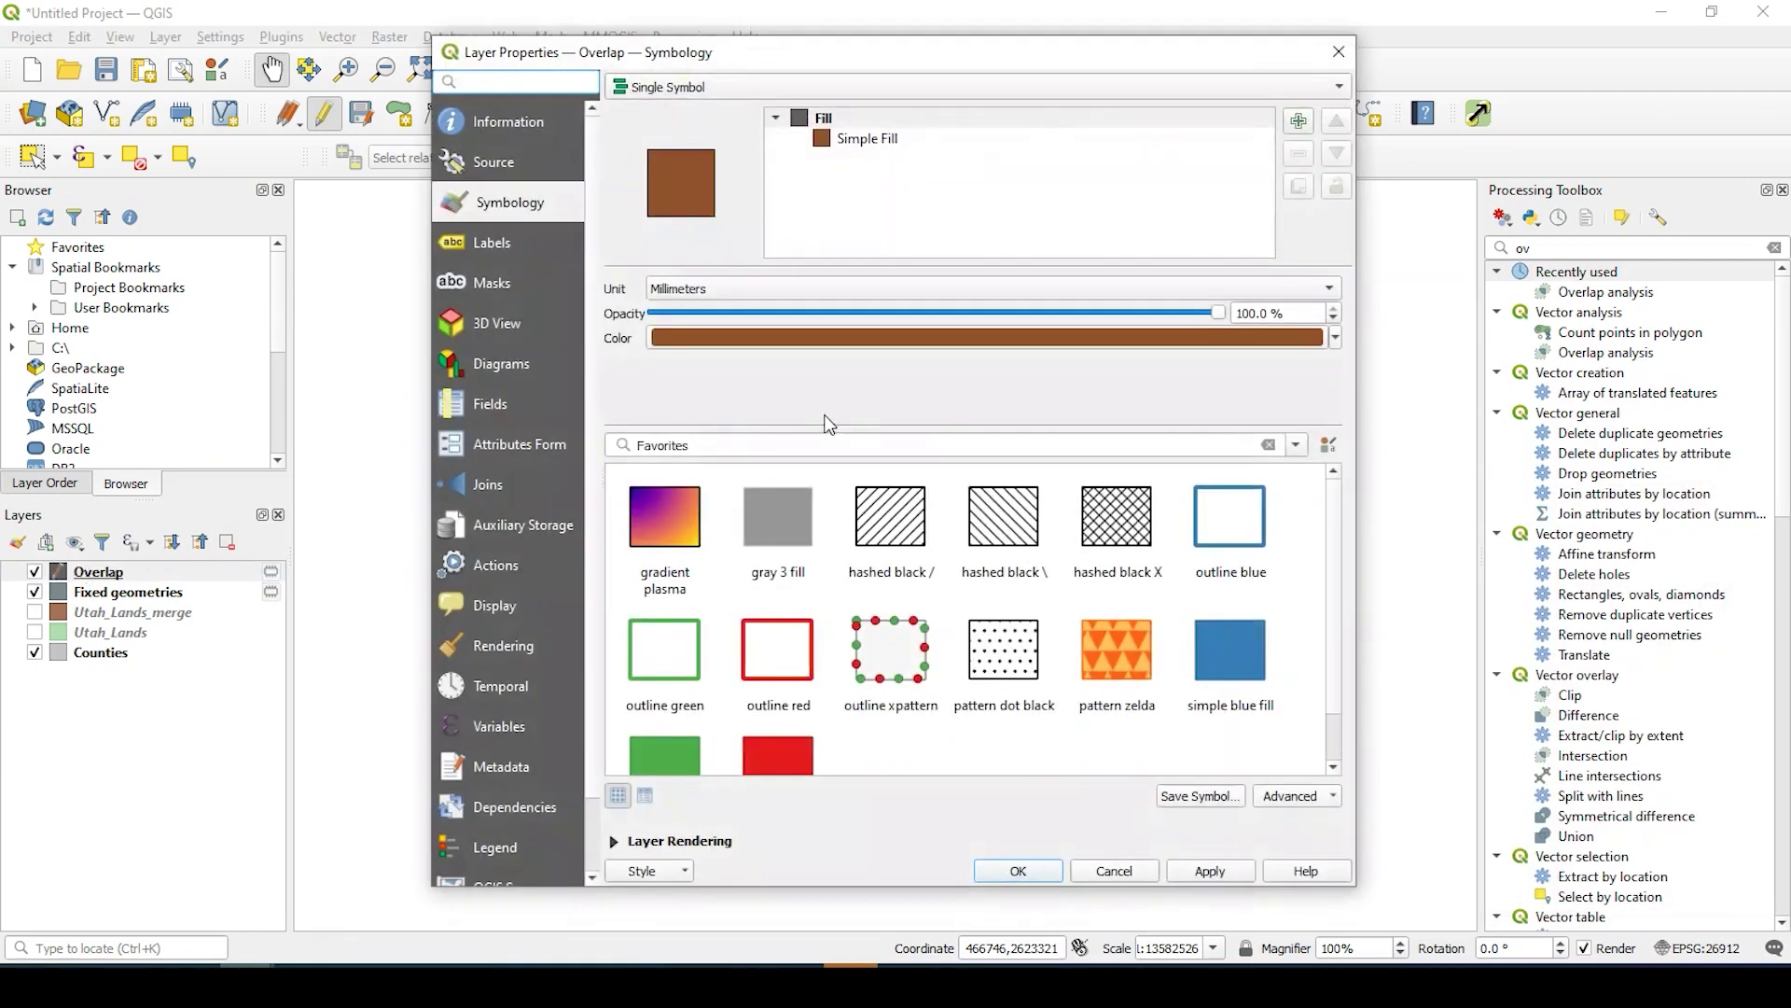
{"action": "left_click", "coordinate": [675, 86]}
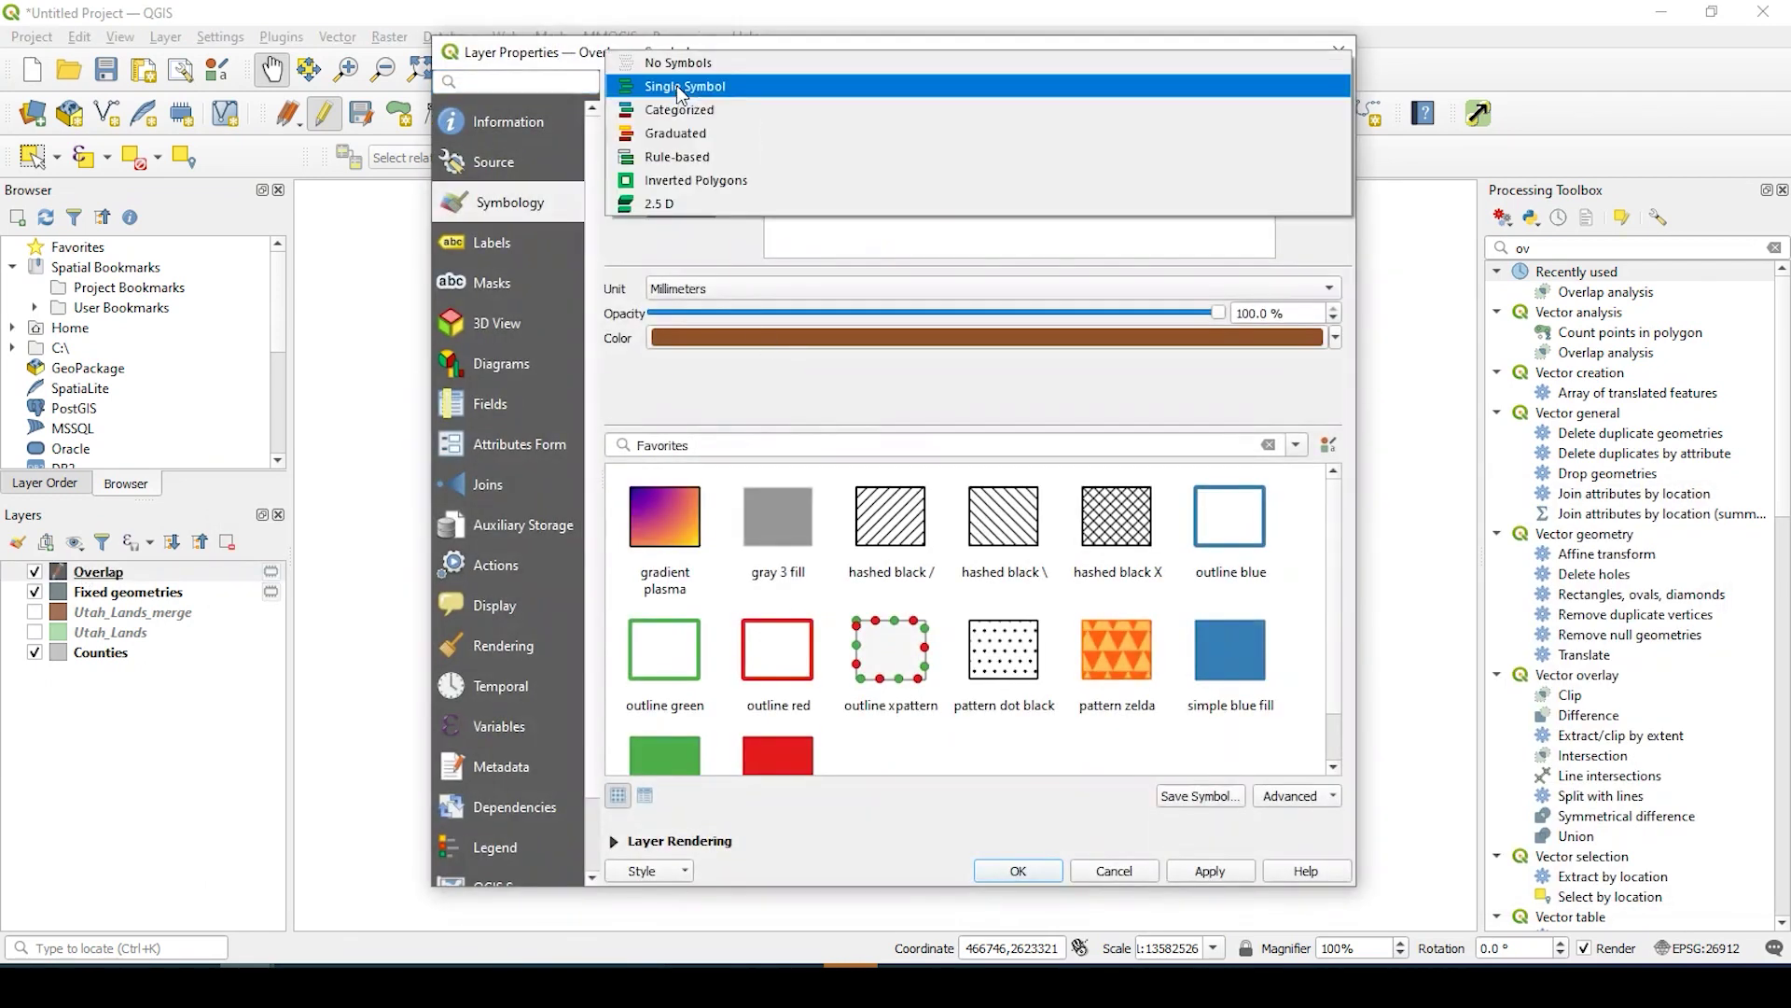
{"action": "left_click", "coordinate": [686, 134]}
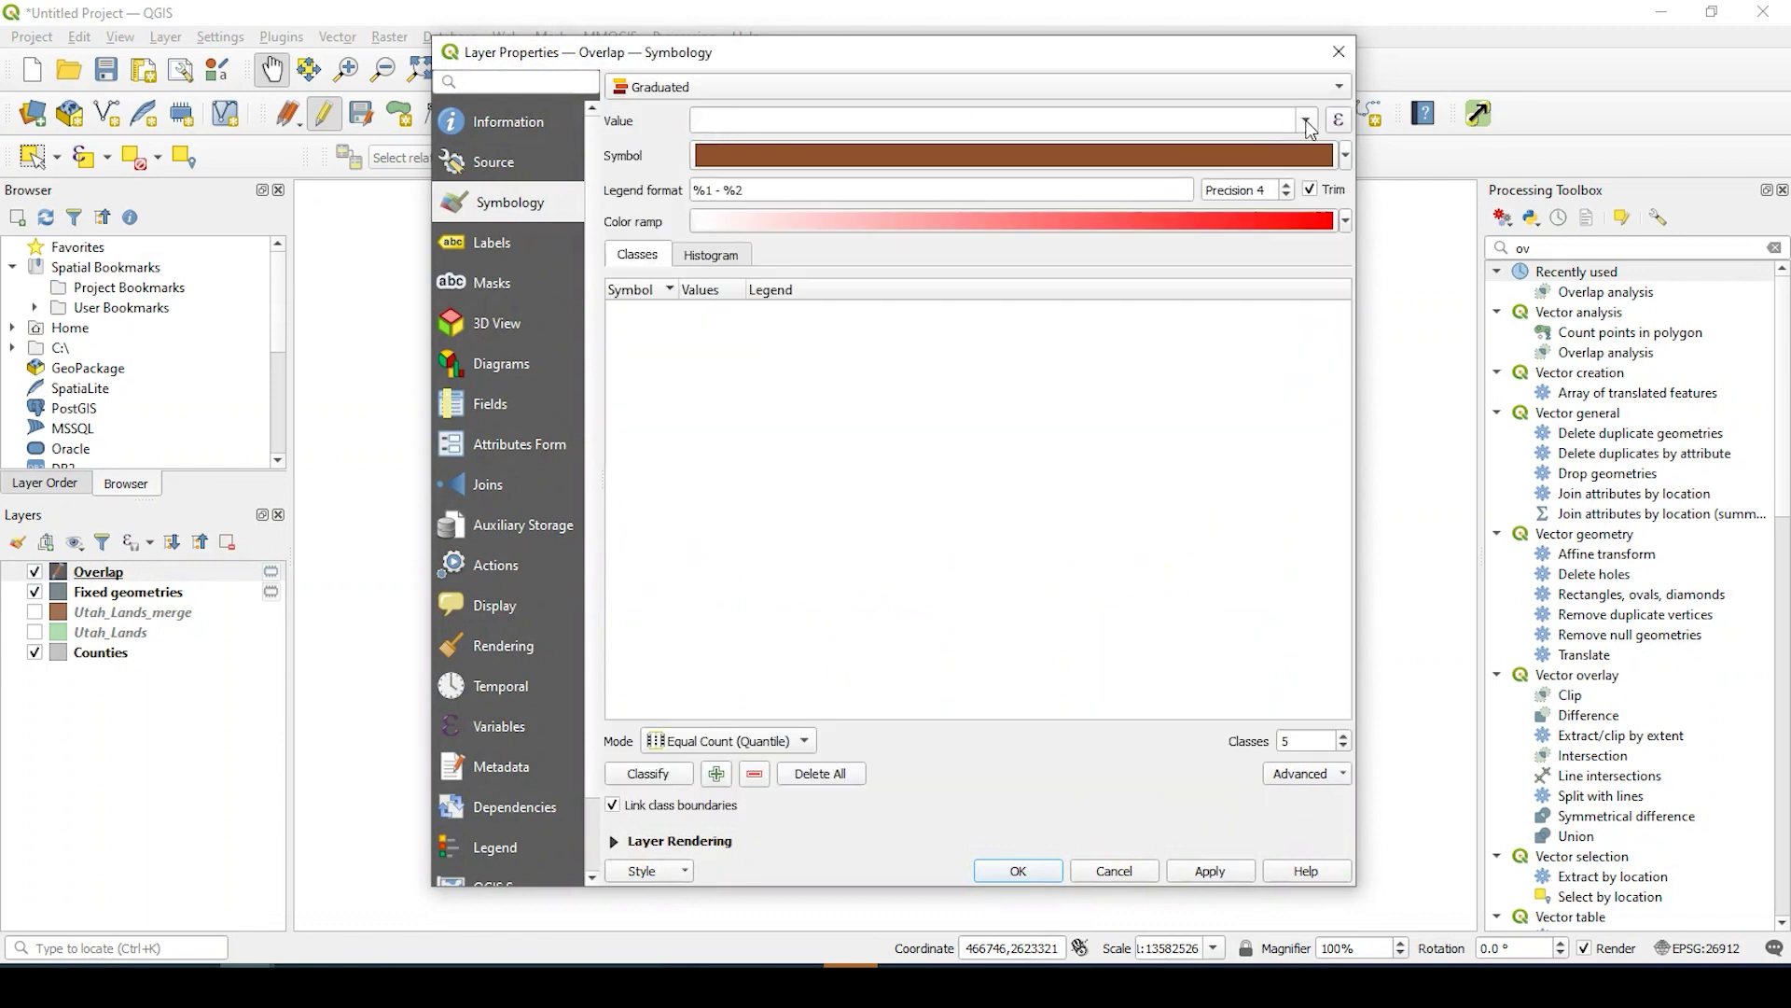
{"action": "left_click", "coordinate": [1306, 119]}
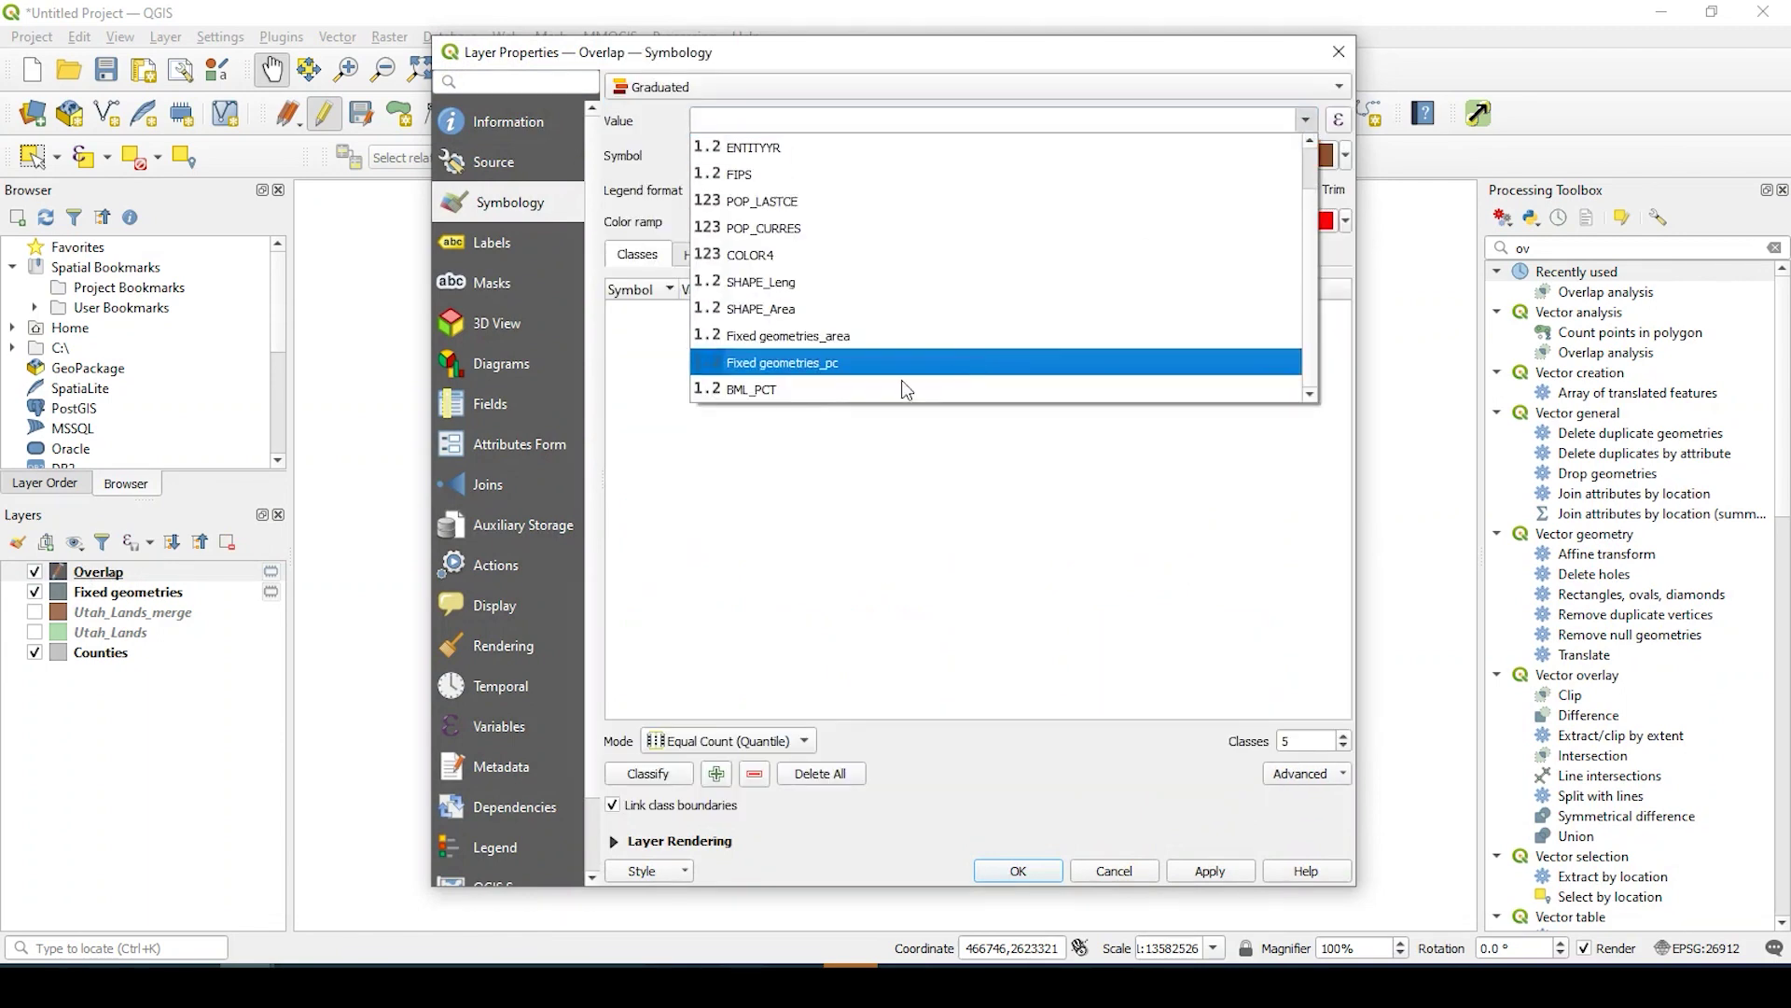
{"action": "left_click", "coordinate": [849, 386]}
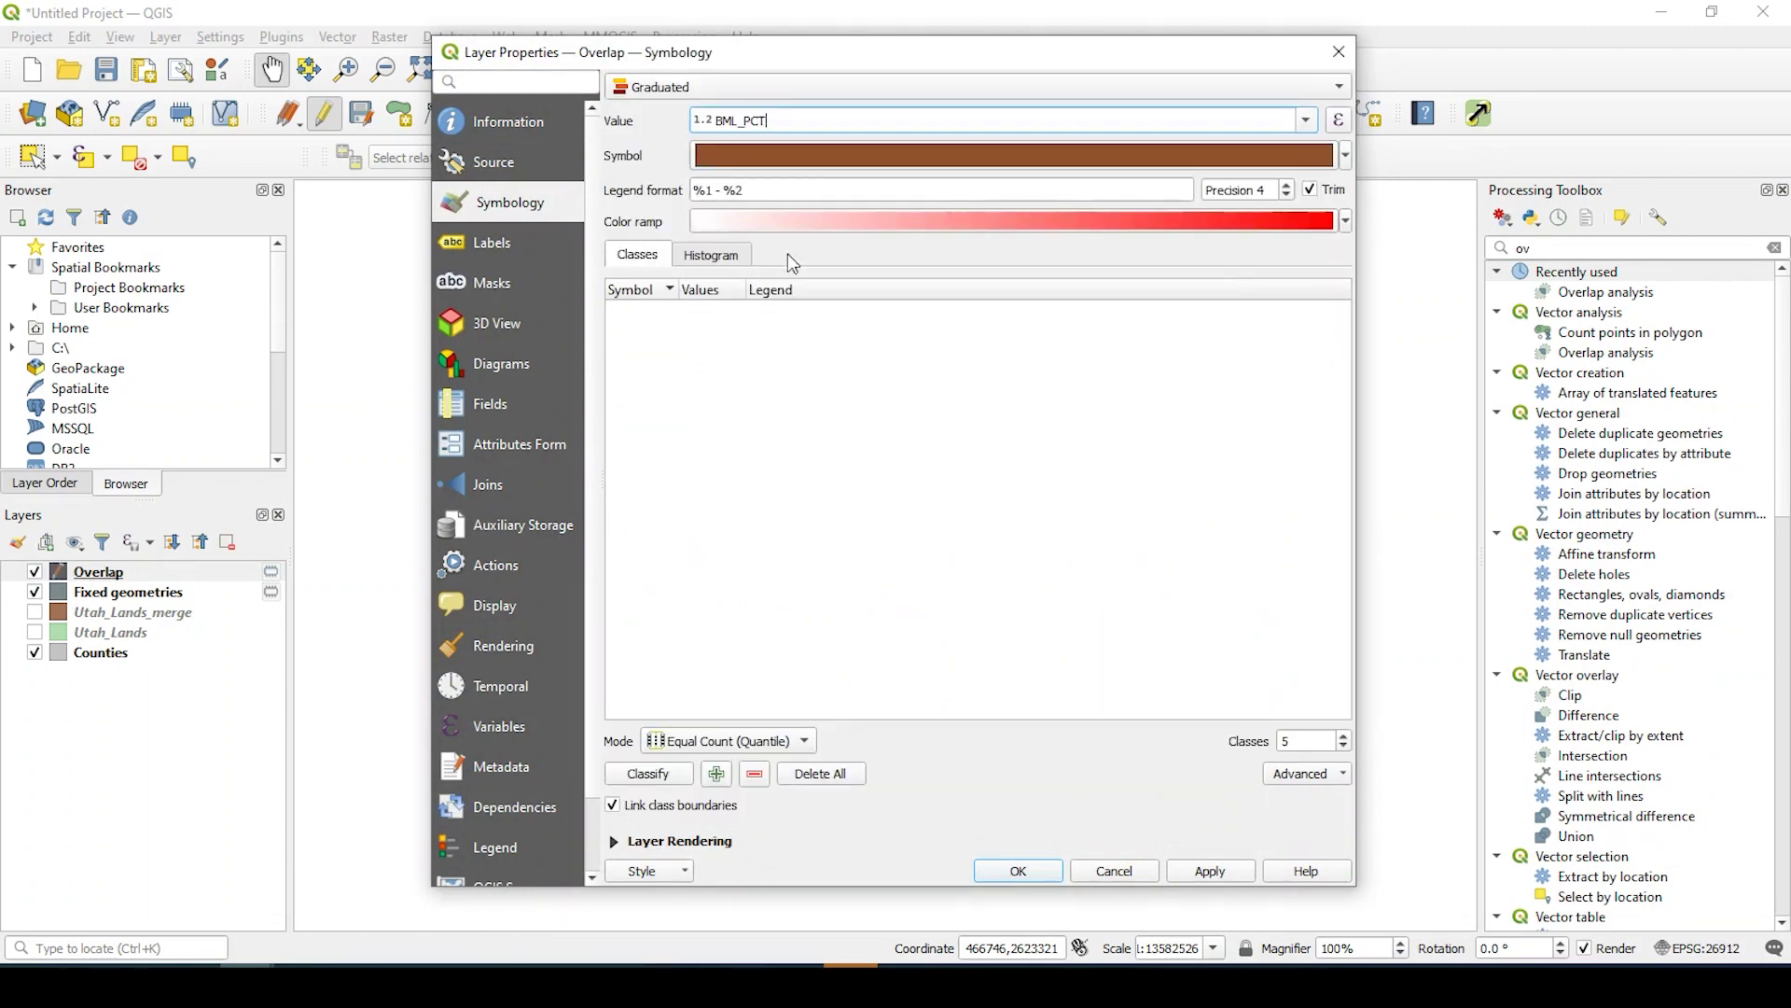
Step: Use the Greens colour ramp, classify into five classes, and apply the style
{"action": "left_click", "coordinate": [1348, 221]}
{"action": "left_click", "coordinate": [756, 334]}
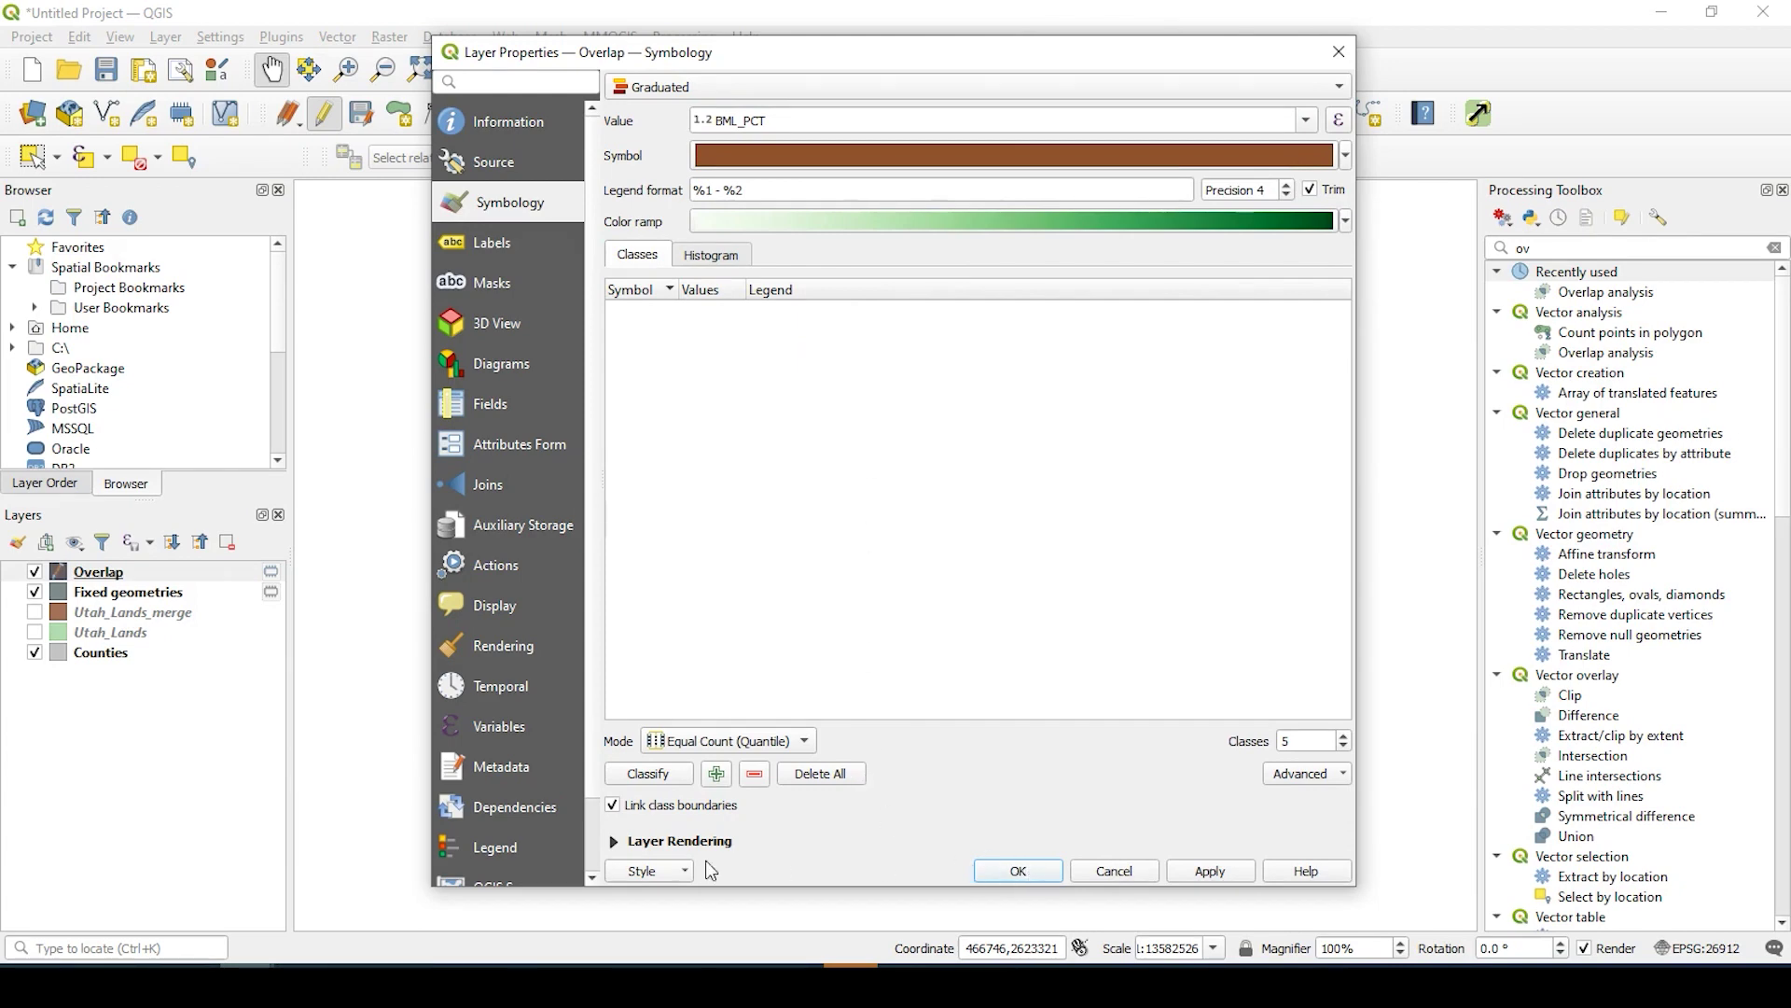
{"action": "left_click", "coordinate": [665, 770]}
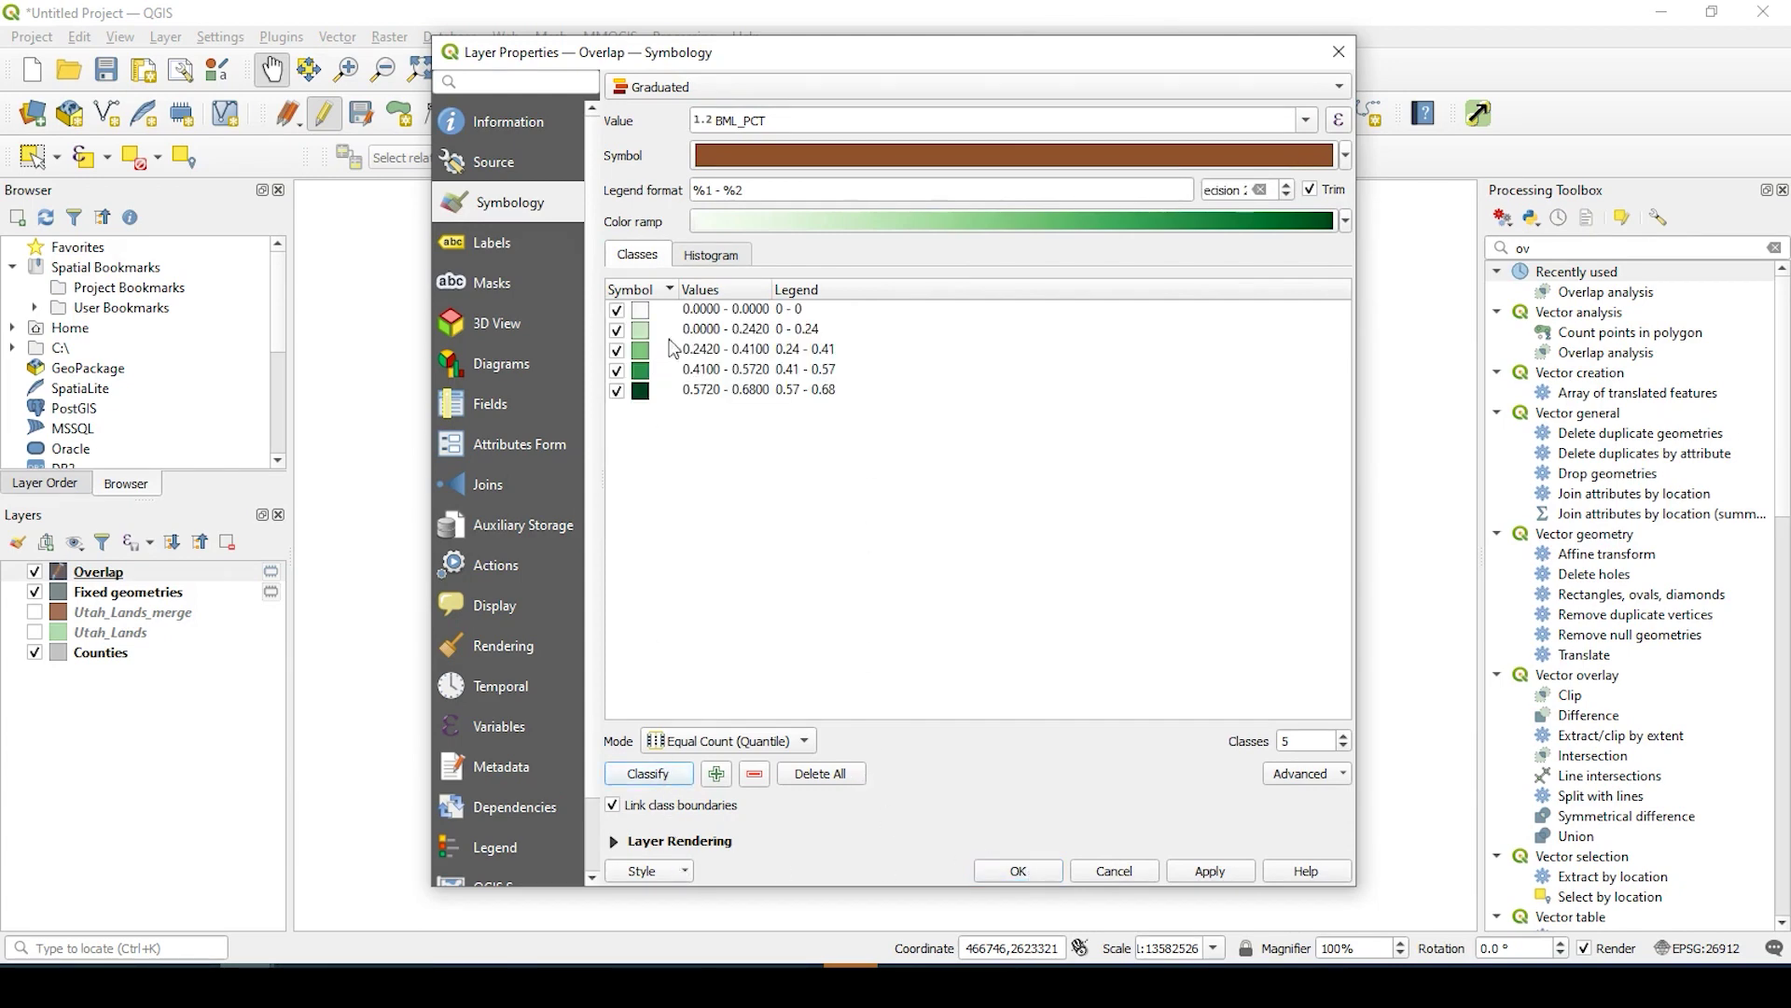
{"action": "left_click", "coordinate": [1210, 871]}
{"action": "left_click", "coordinate": [1017, 870]}
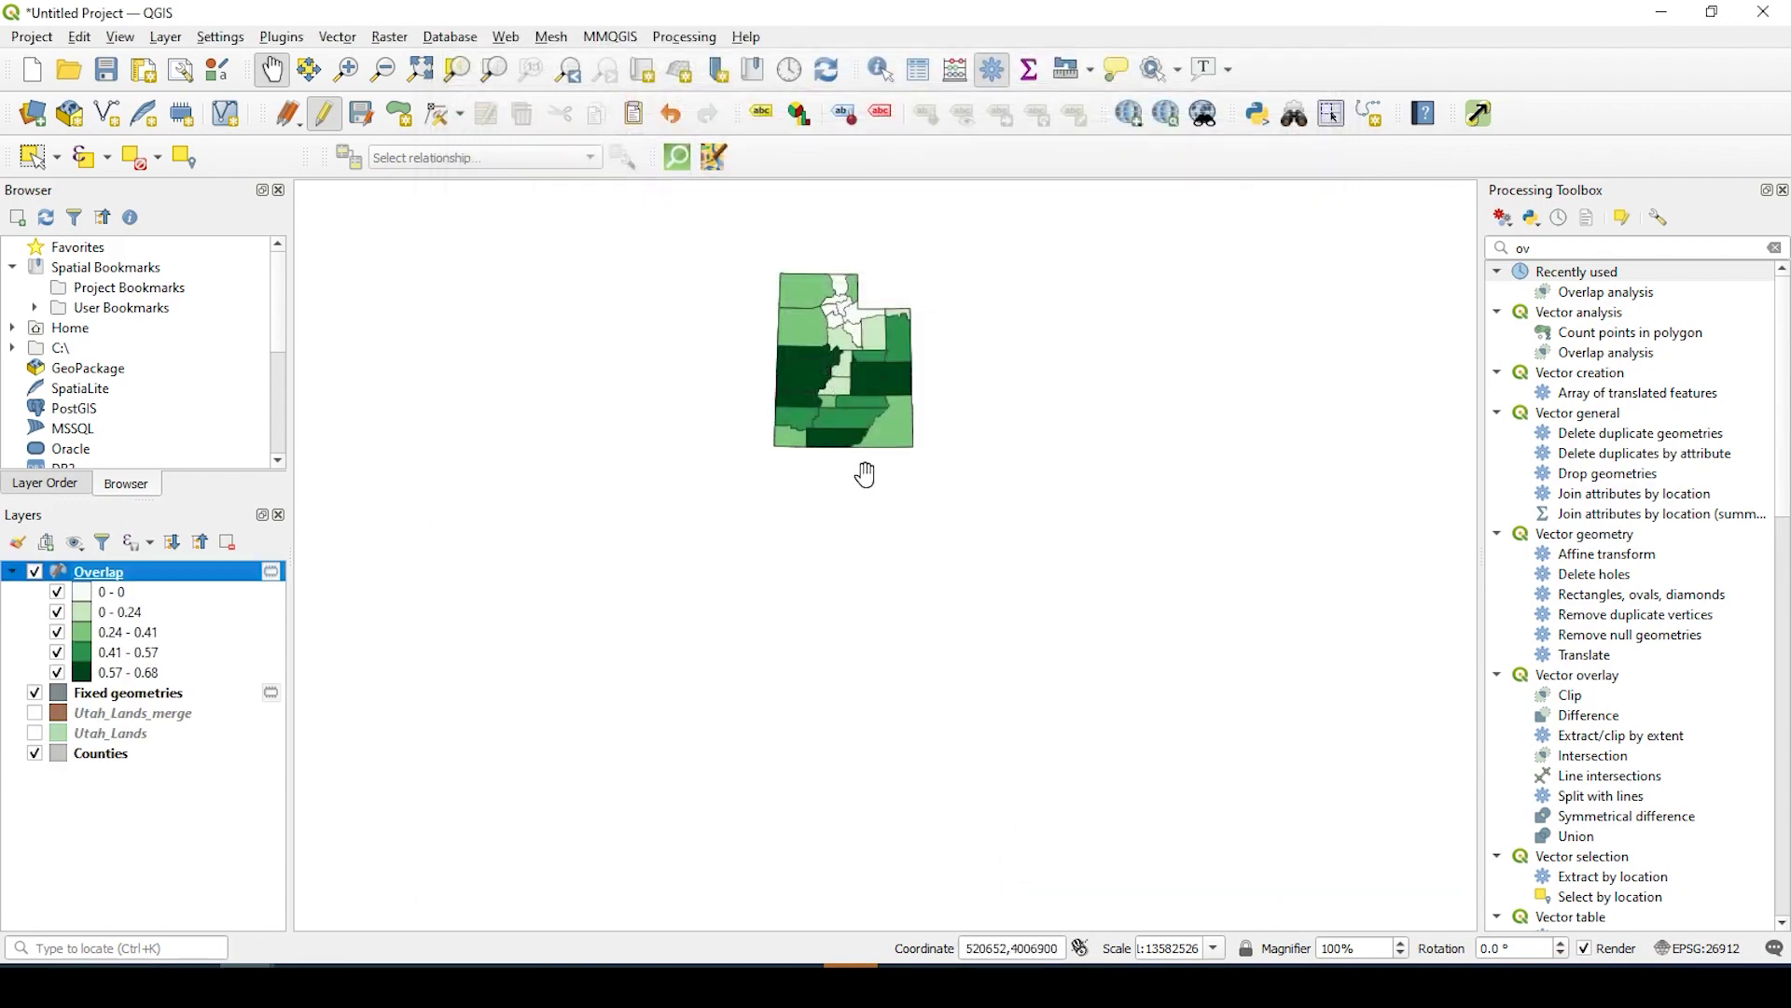
Step: Zoom the map and reopen the Overlap attribute table positioned lower down
{"action": "scroll", "coordinate": [865, 474], "scroll_direction": "up", "scroll_amount": 1}
{"action": "scroll", "coordinate": [864, 474], "scroll_direction": "down", "scroll_amount": 1}
{"action": "scroll", "coordinate": [839, 494], "scroll_direction": "up", "scroll_amount": 1}
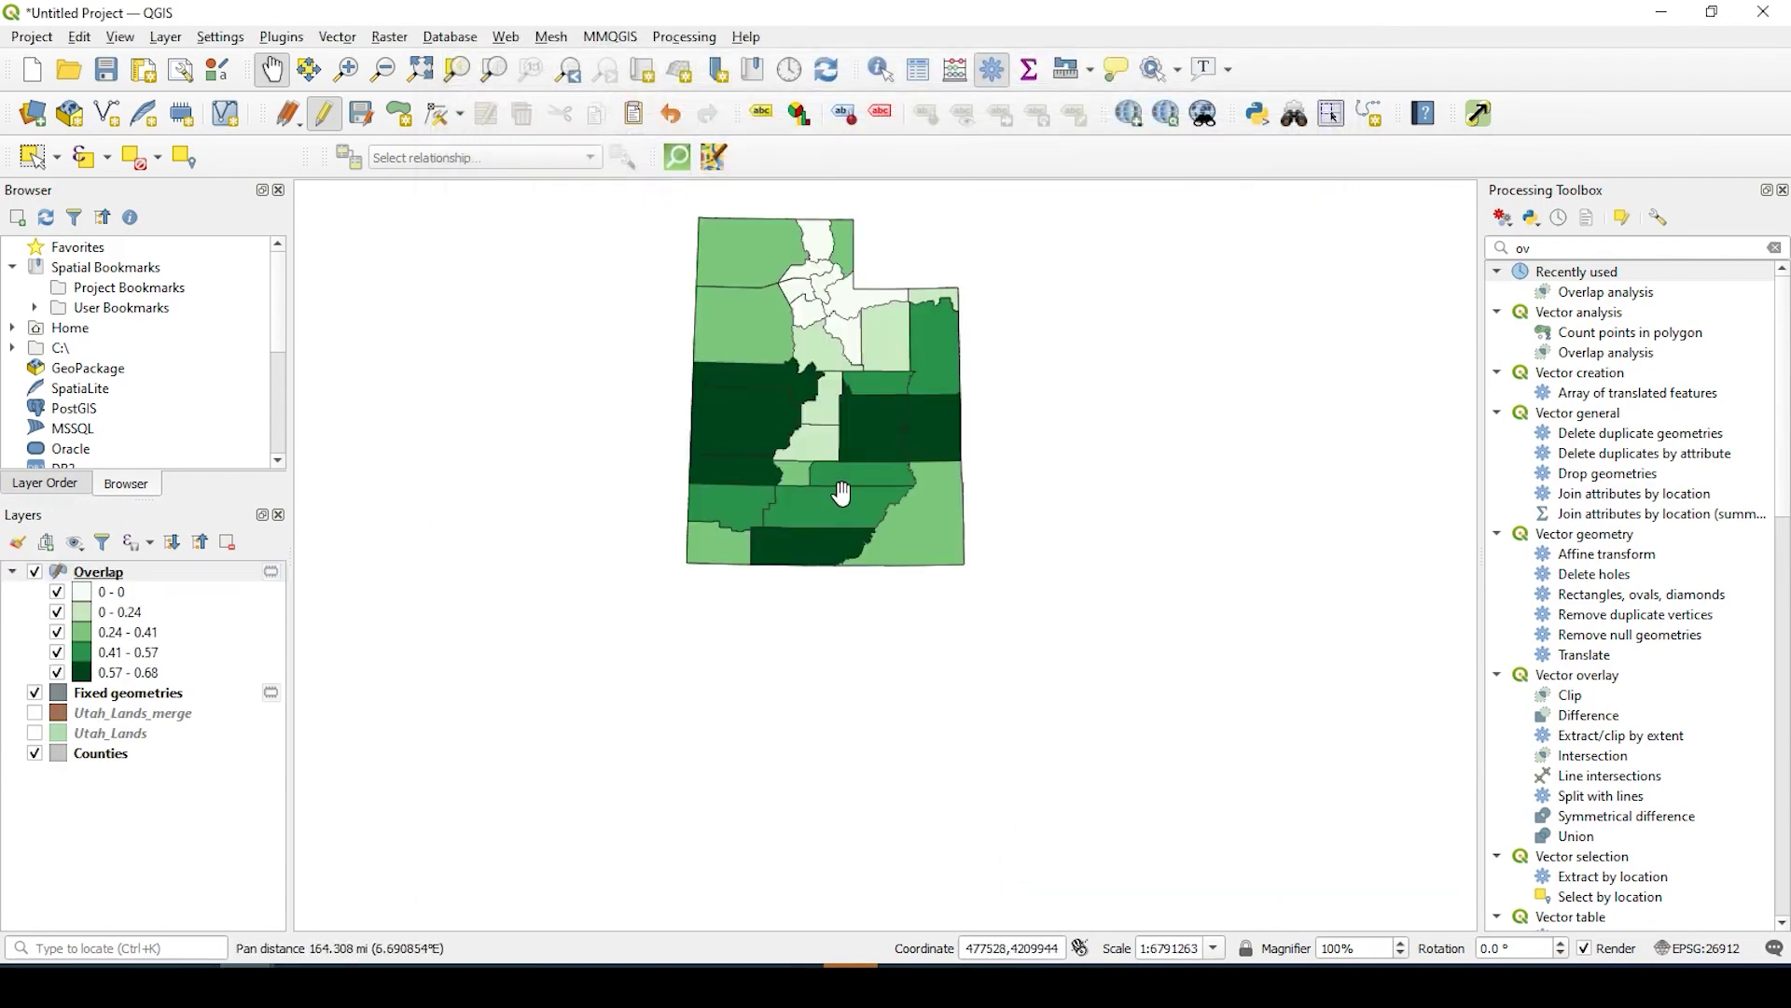
{"action": "key", "text": "F6"}
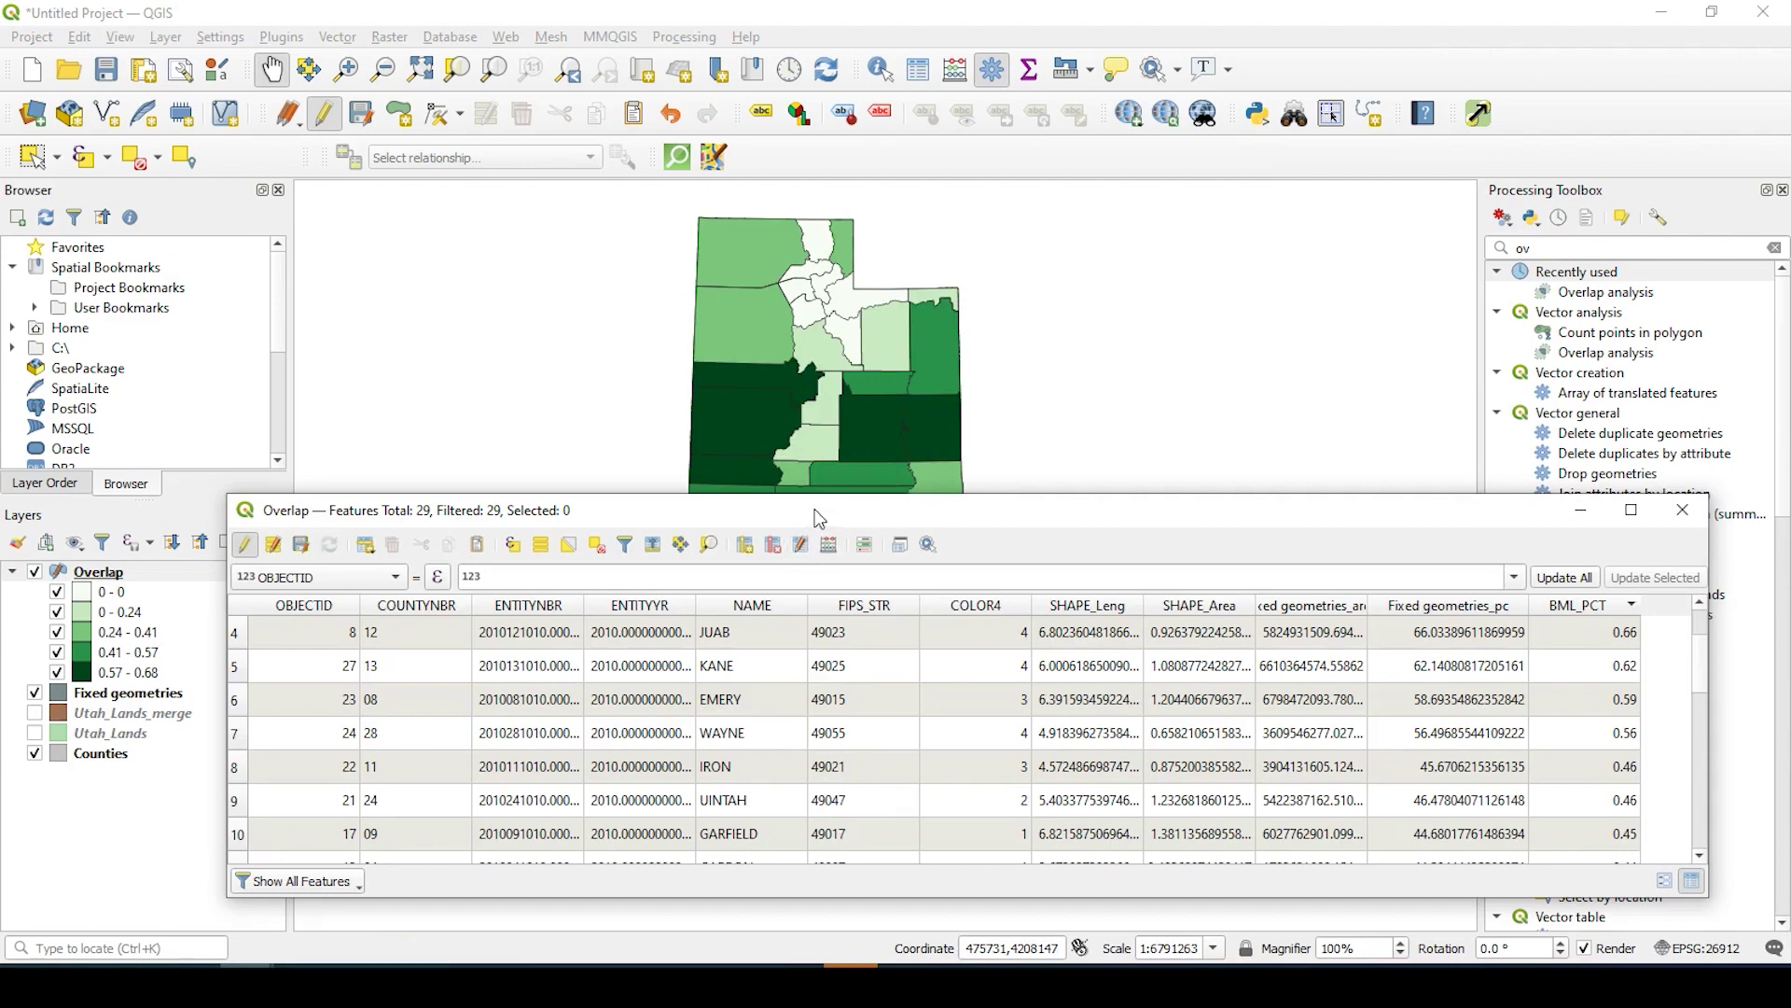
{"action": "left_click_drag", "start_coordinate": [814, 507], "coordinate": [806, 580]}
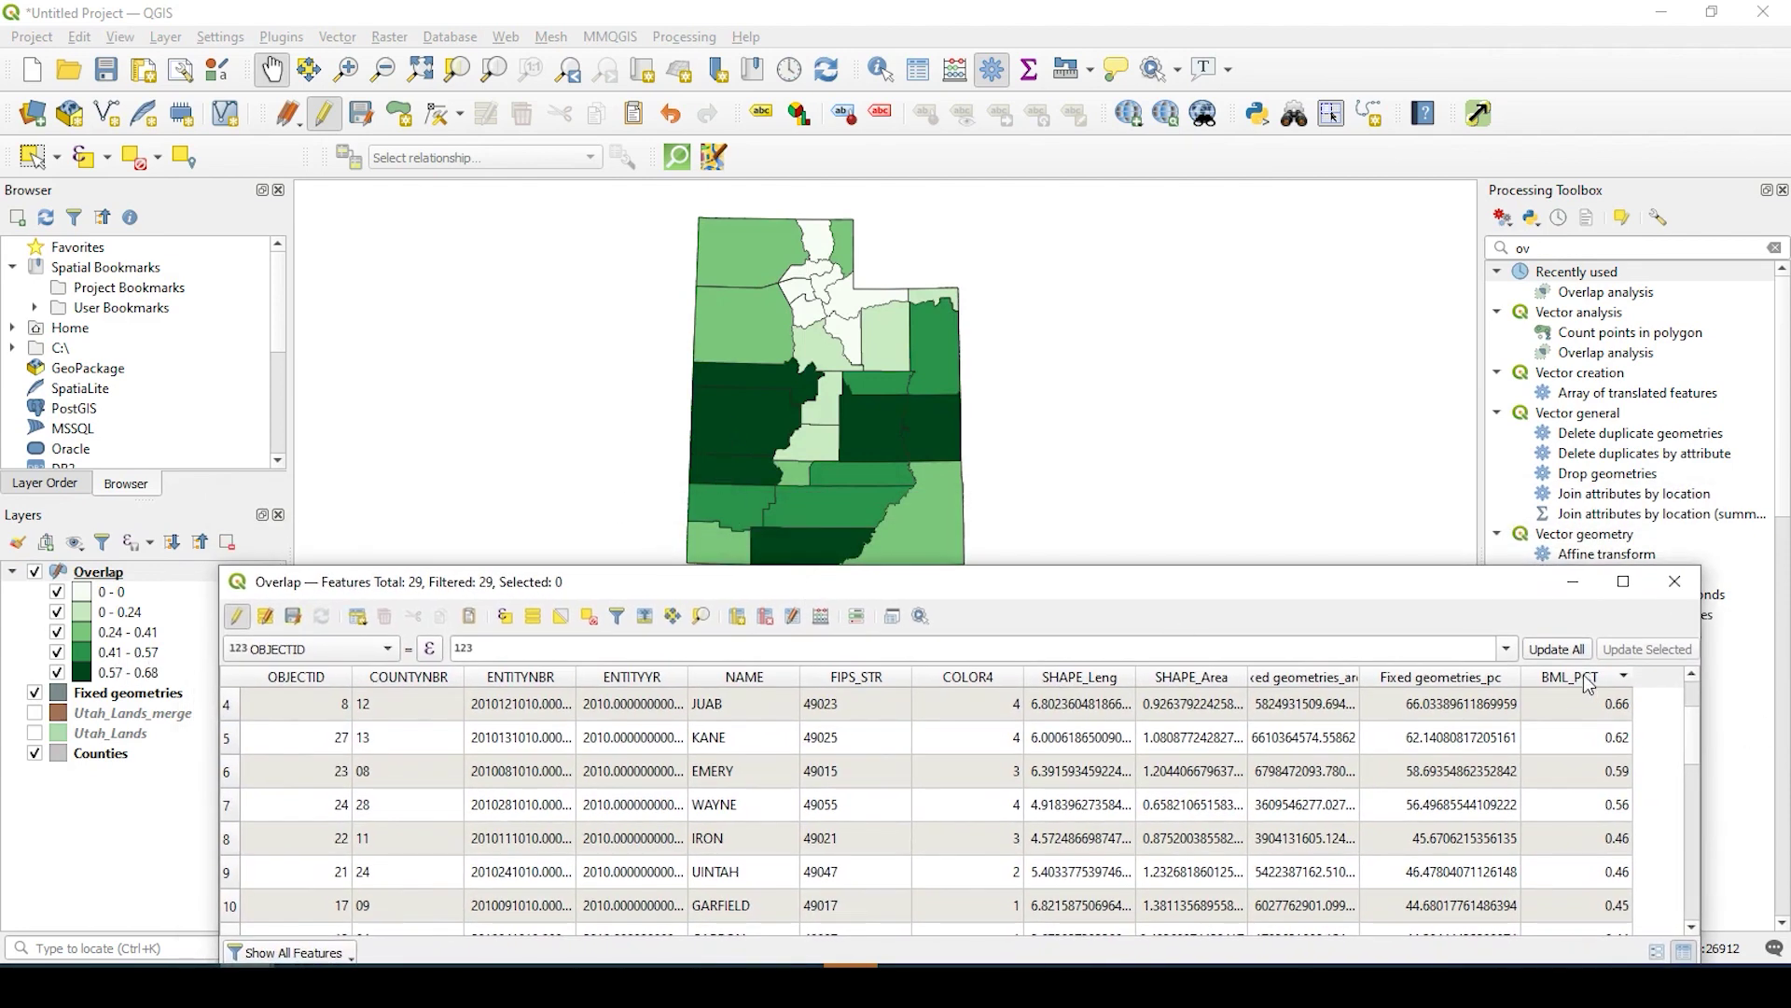
{"action": "scroll", "coordinate": [1567, 793], "scroll_direction": "up", "scroll_amount": 1}
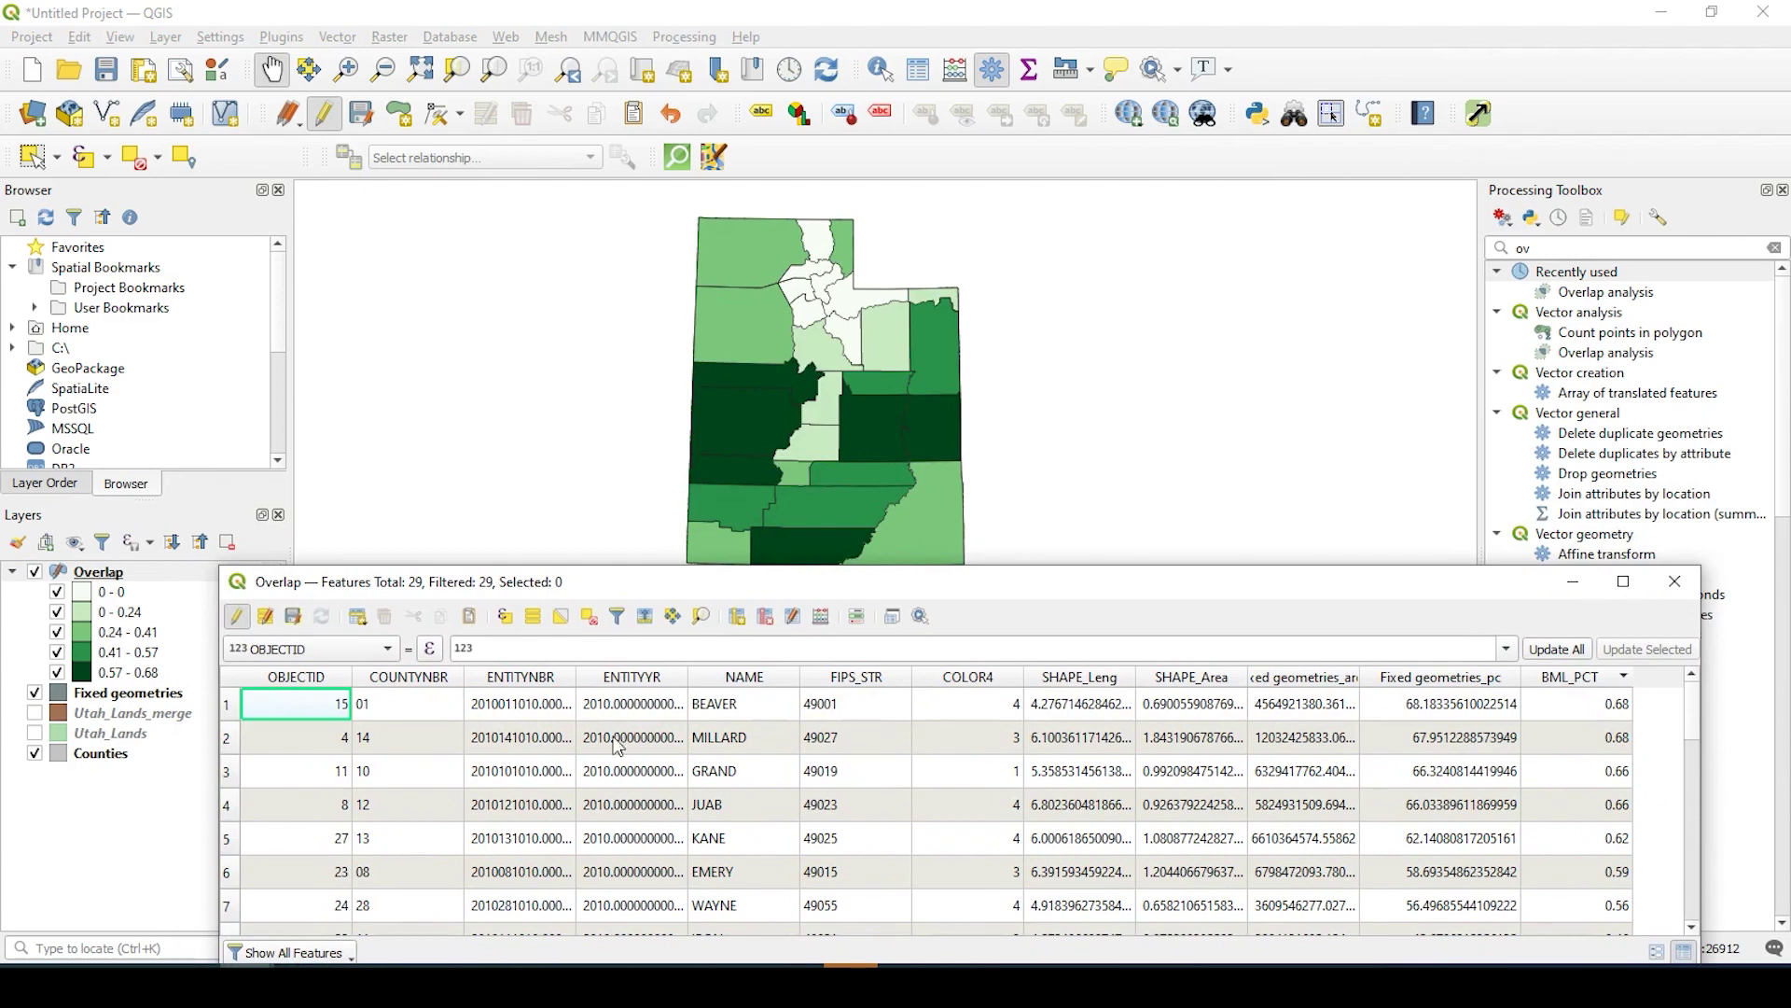
Step: Highlight the top BML_PCT counties: BEAVER, MILLARD, GRAND, JUAB and KANE
{"action": "left_click", "coordinate": [225, 709]}
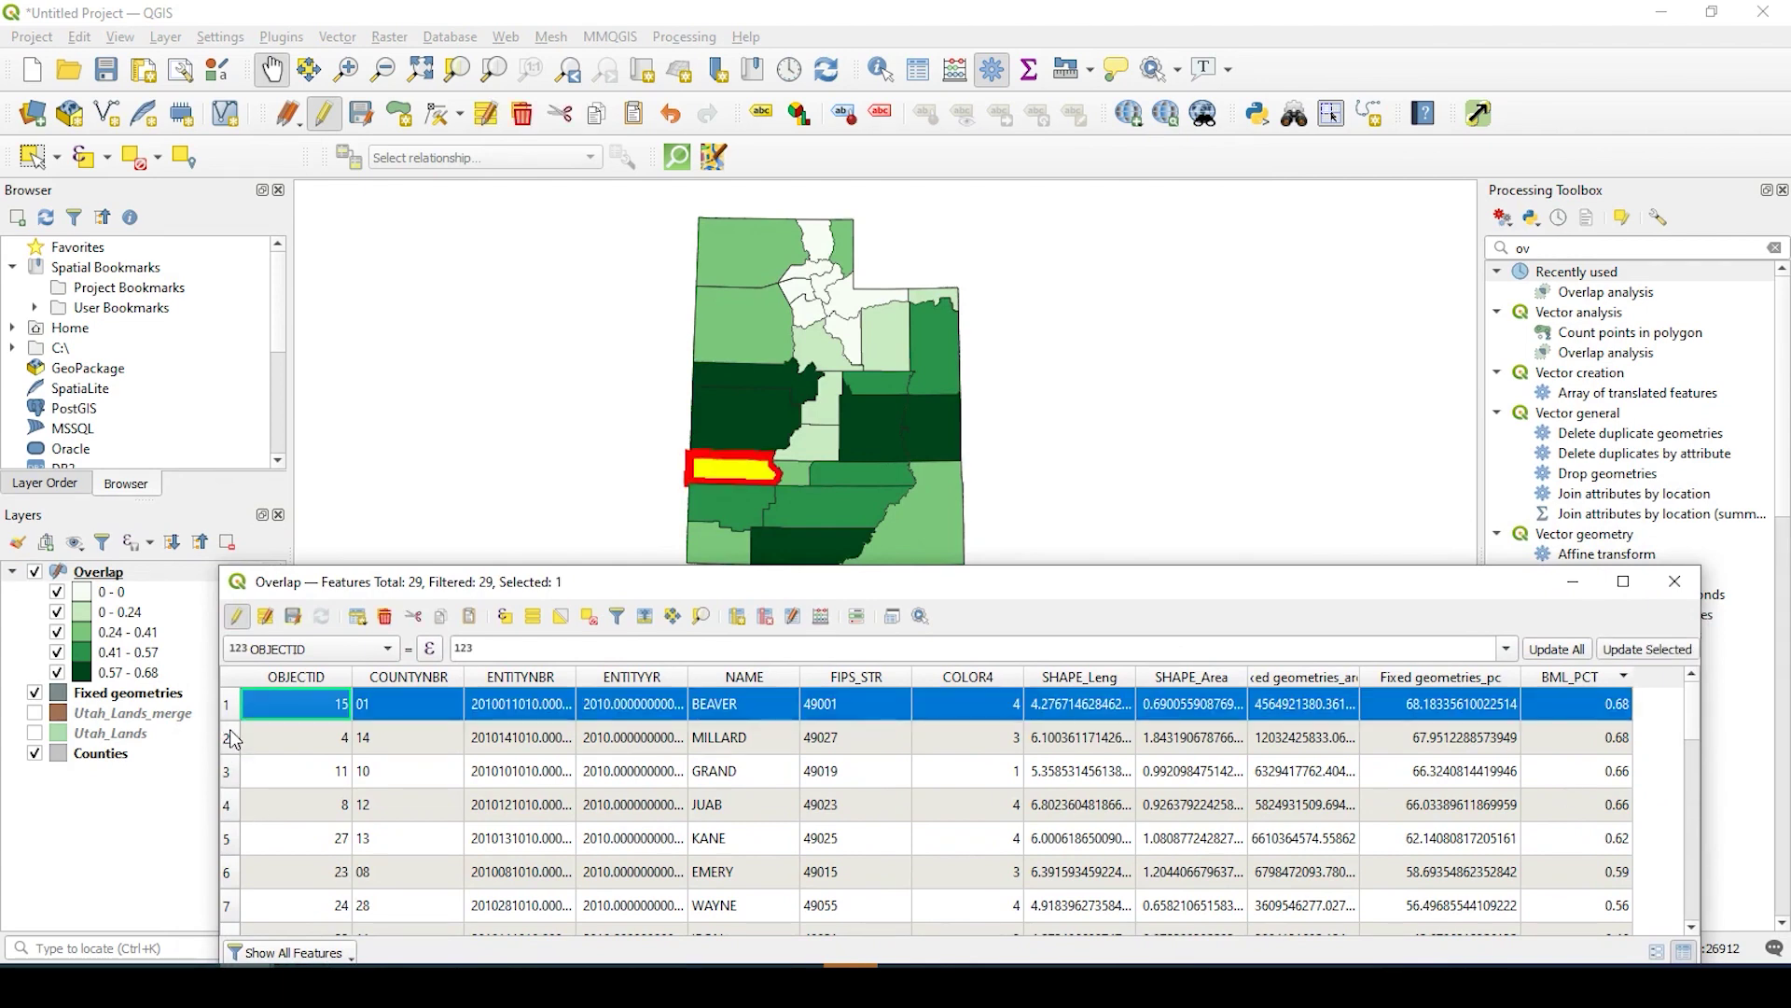
{"action": "left_click", "coordinate": [230, 738]}
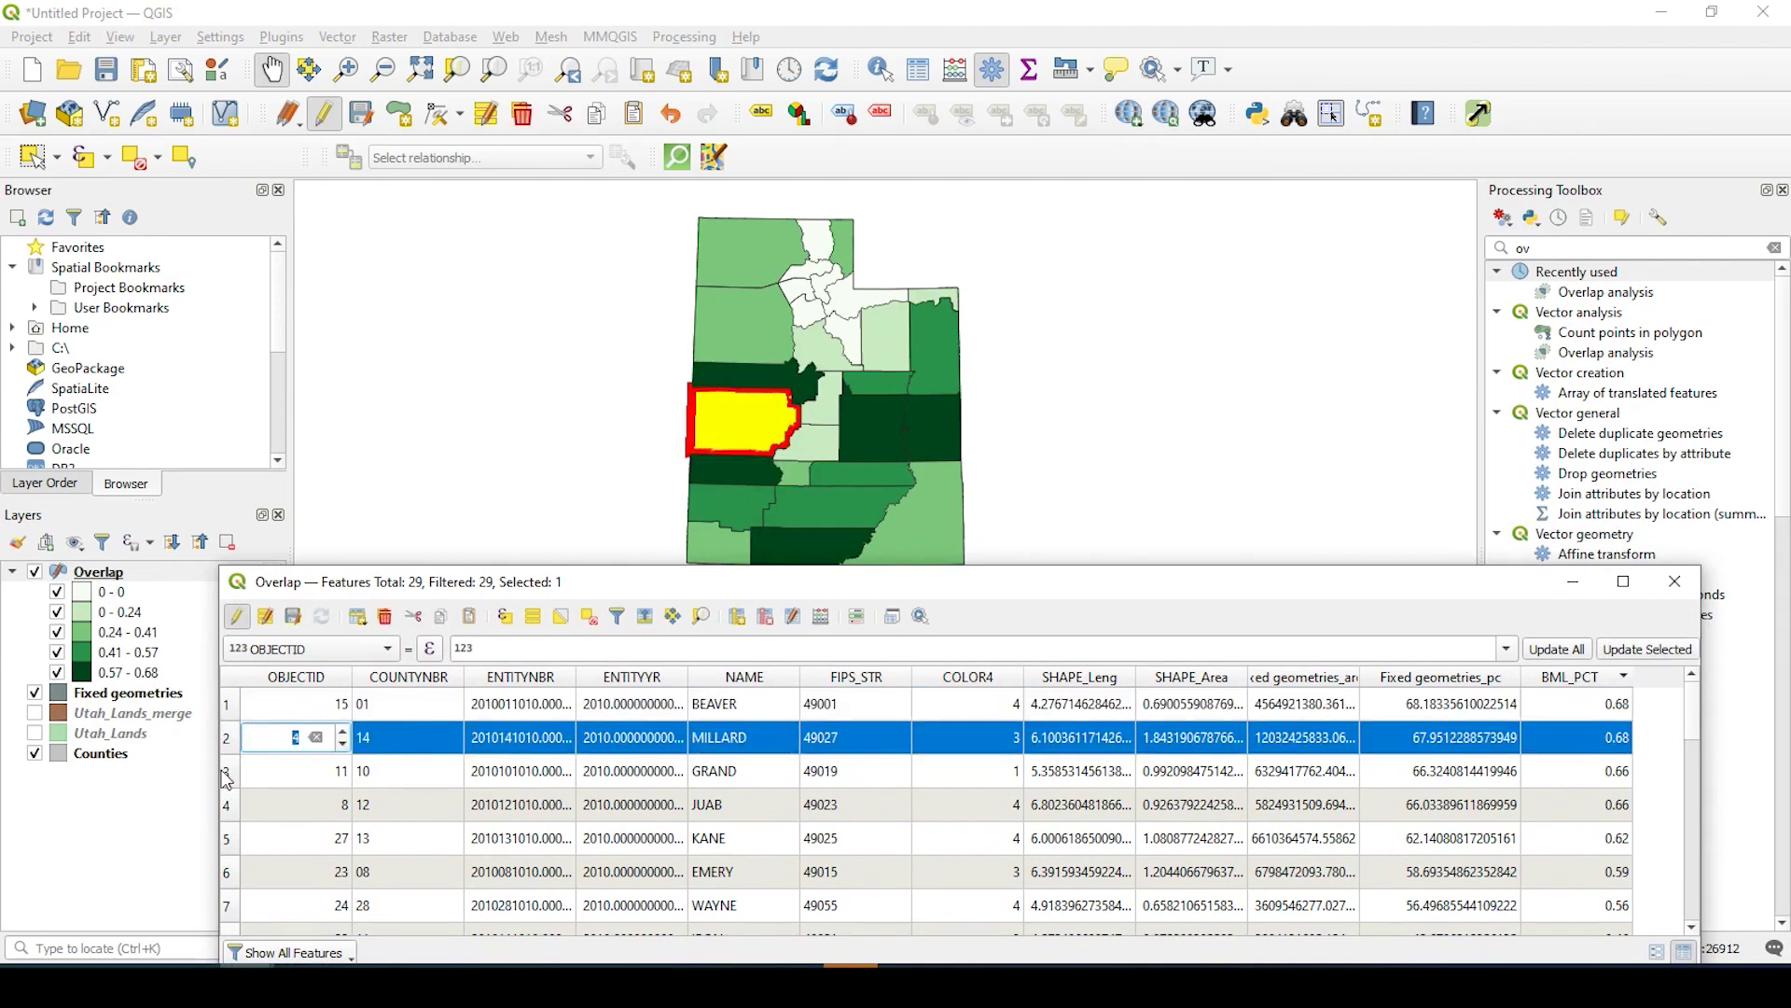
{"action": "left_click", "coordinate": [225, 773]}
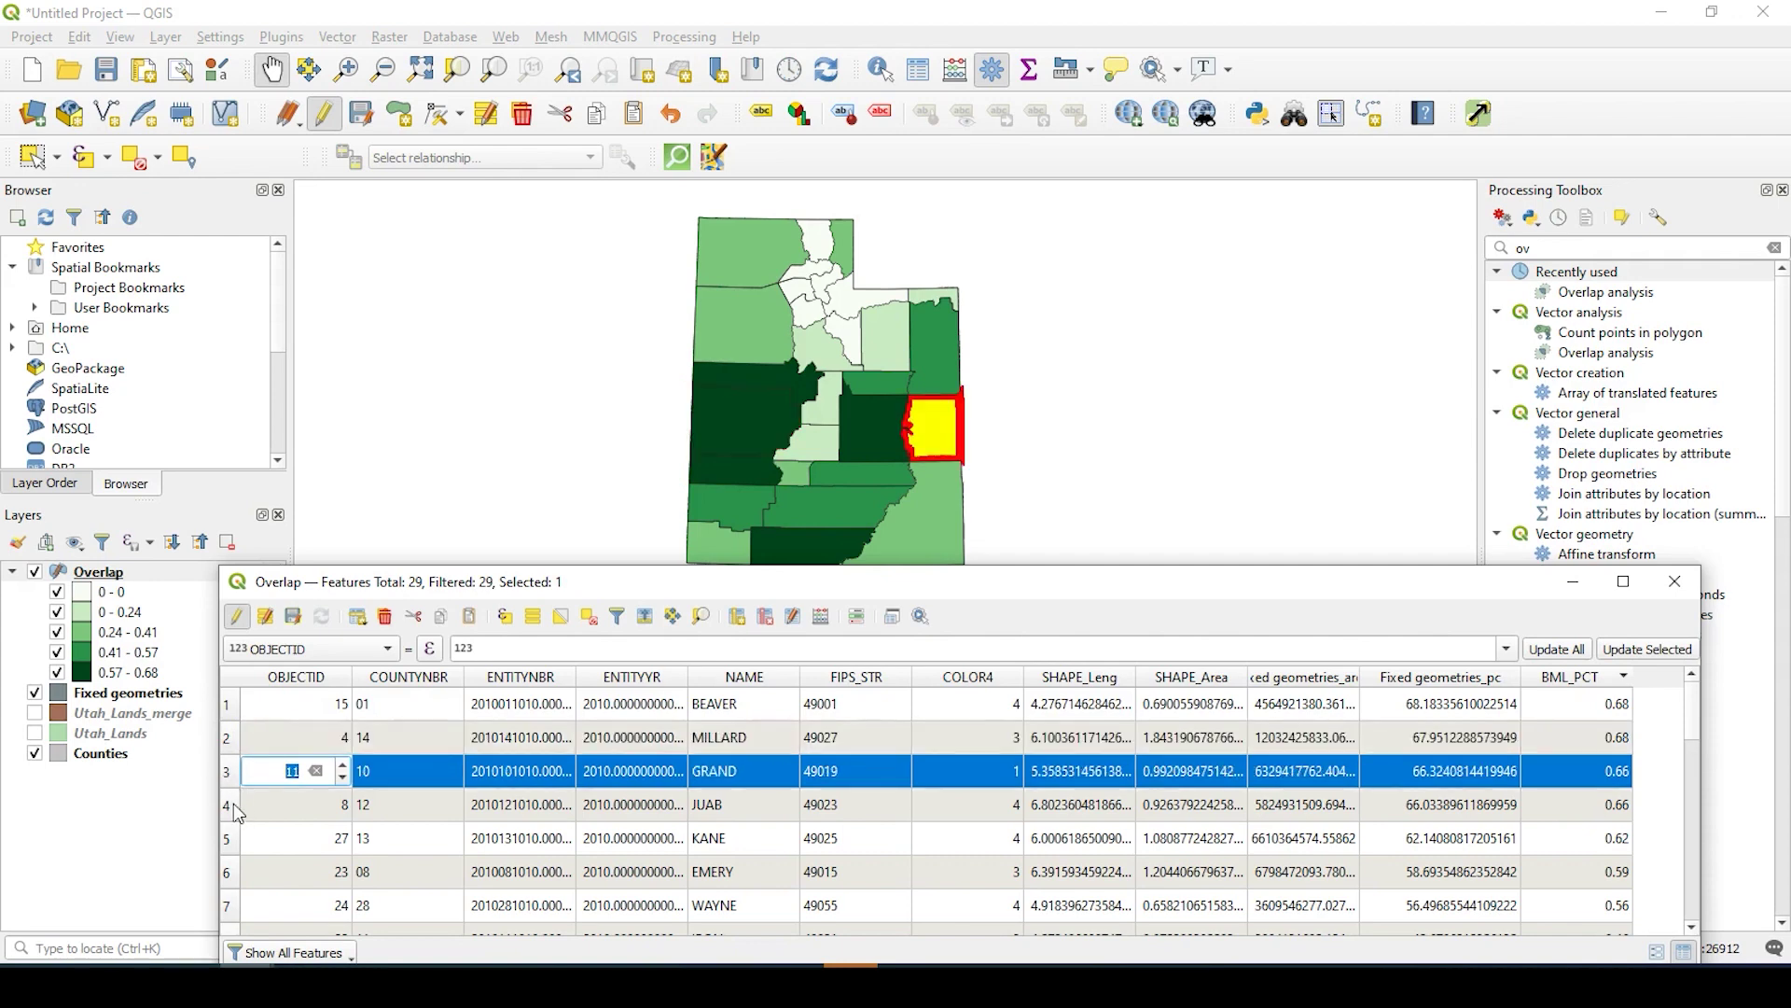
{"action": "left_click", "coordinate": [234, 803]}
{"action": "left_click", "coordinate": [239, 837]}
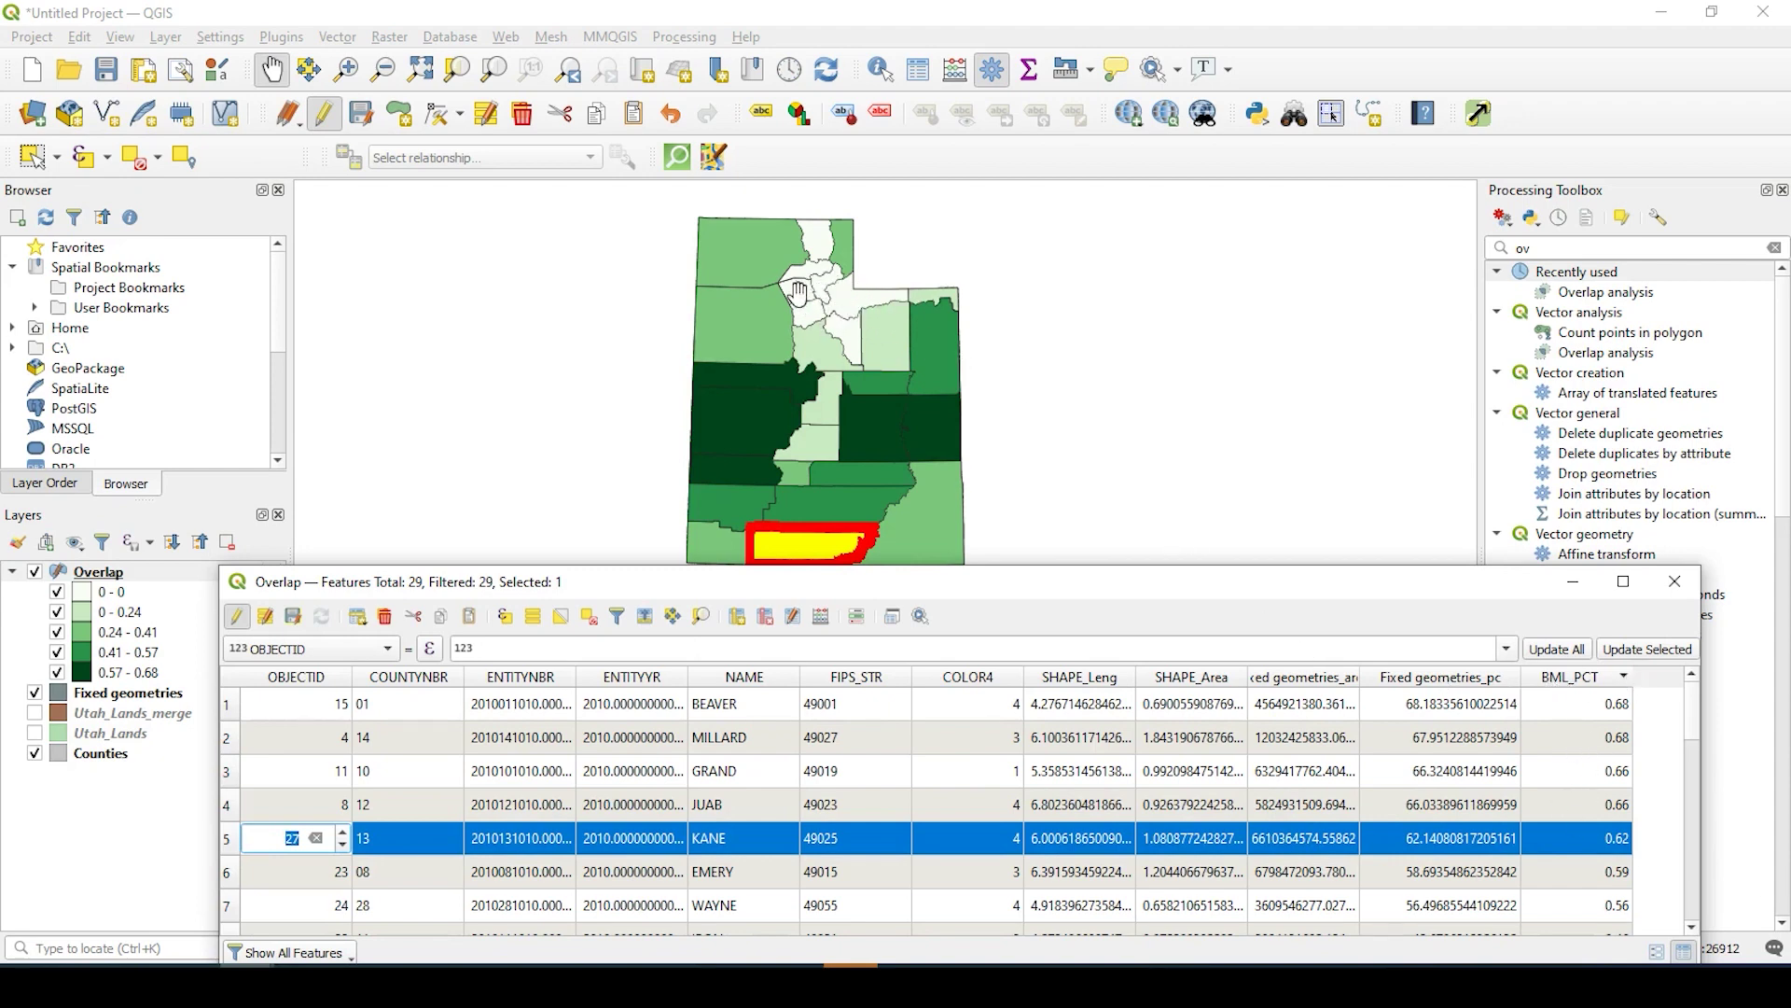
{"action": "scroll", "coordinate": [823, 288], "scroll_direction": "up", "scroll_amount": 1}
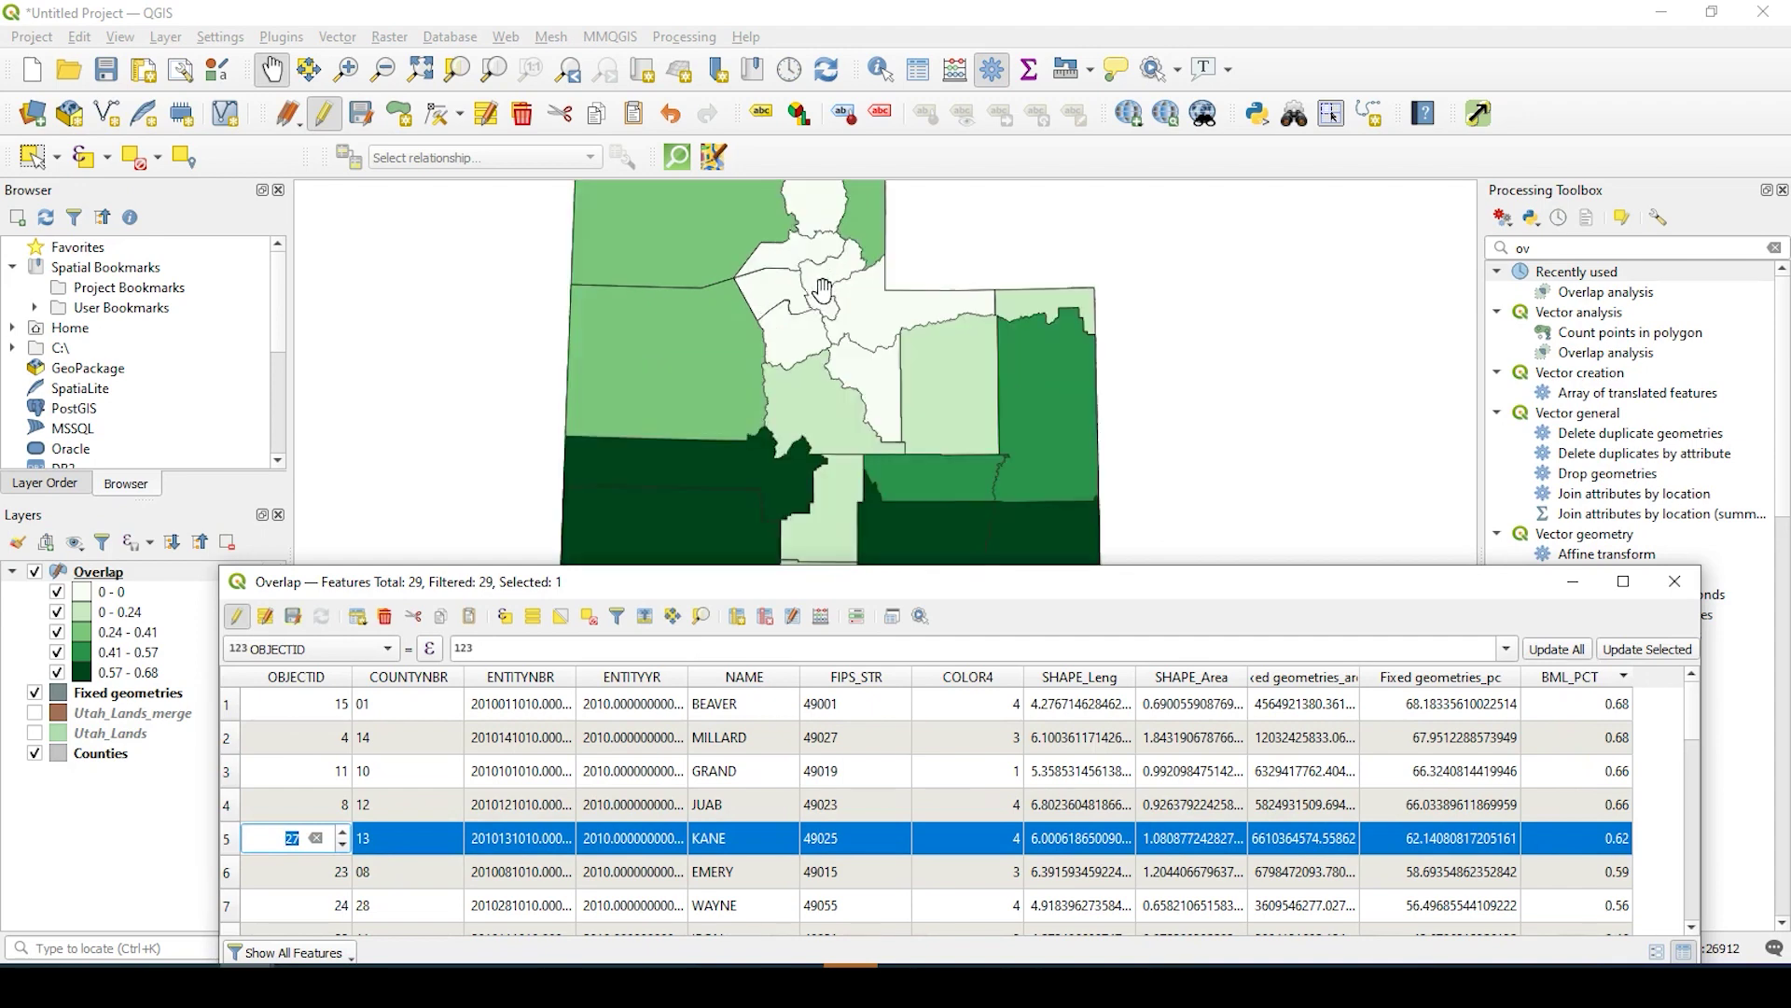
{"action": "scroll", "coordinate": [823, 289], "scroll_direction": "down", "scroll_amount": 1}
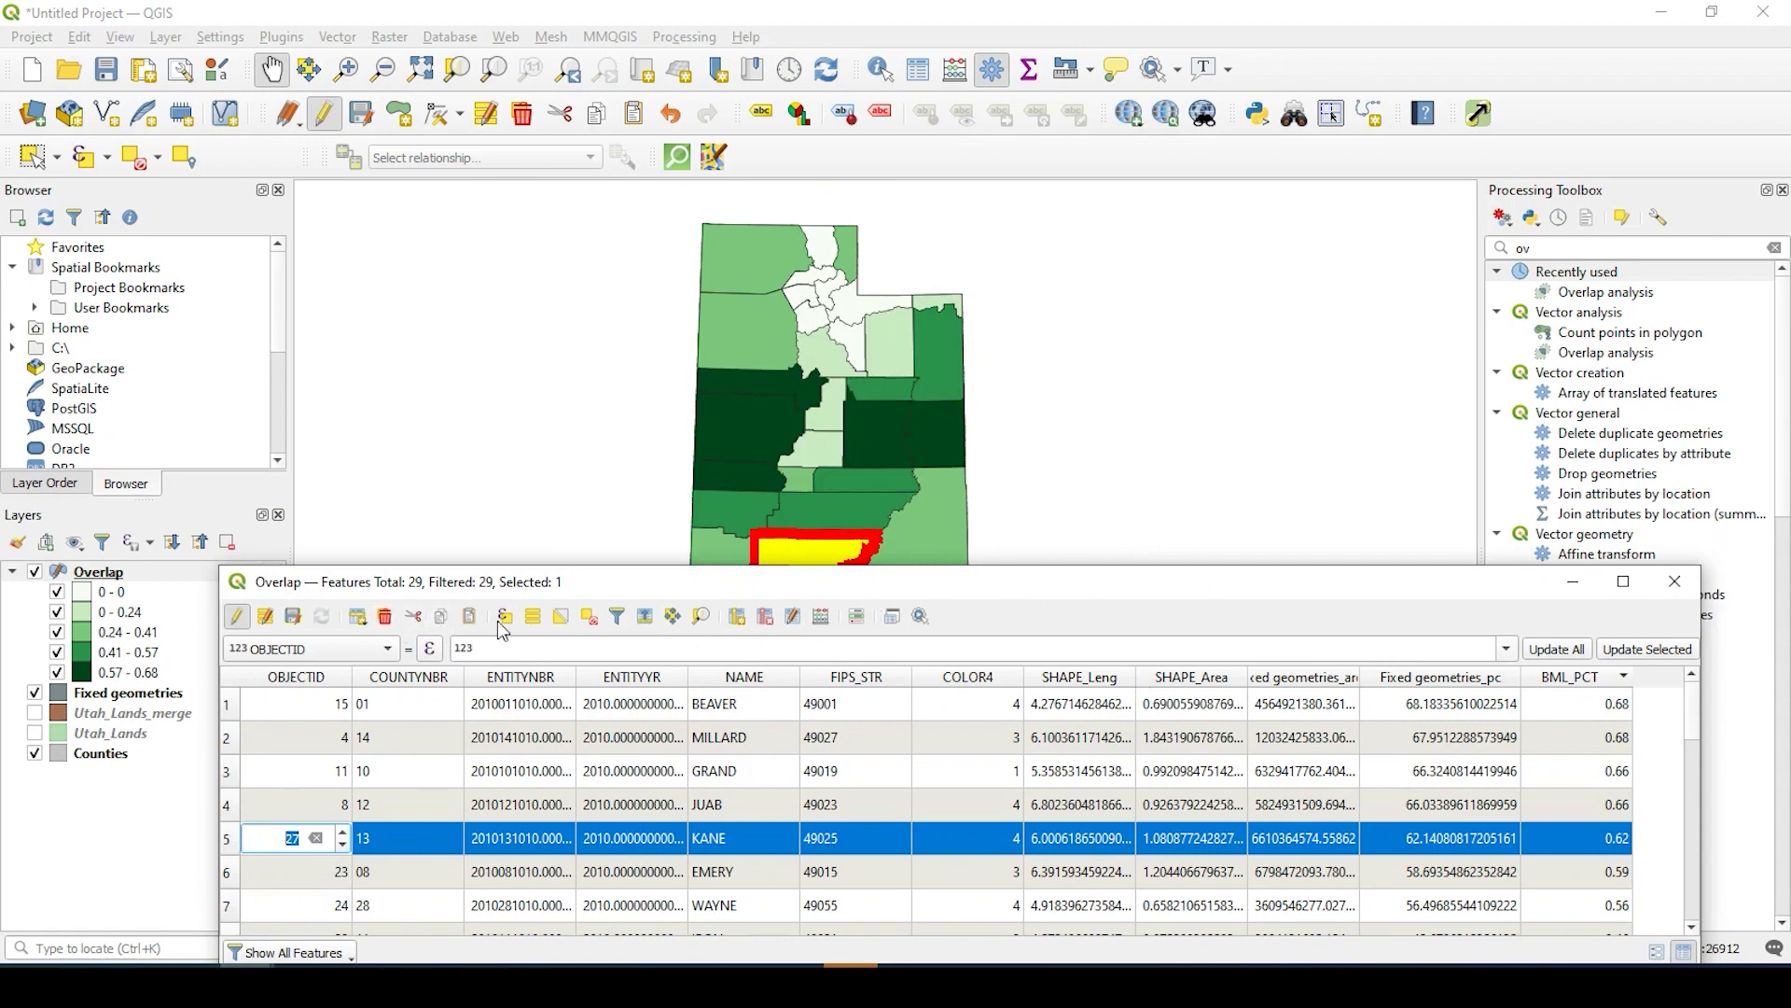
{"action": "left_click", "coordinate": [589, 616]}
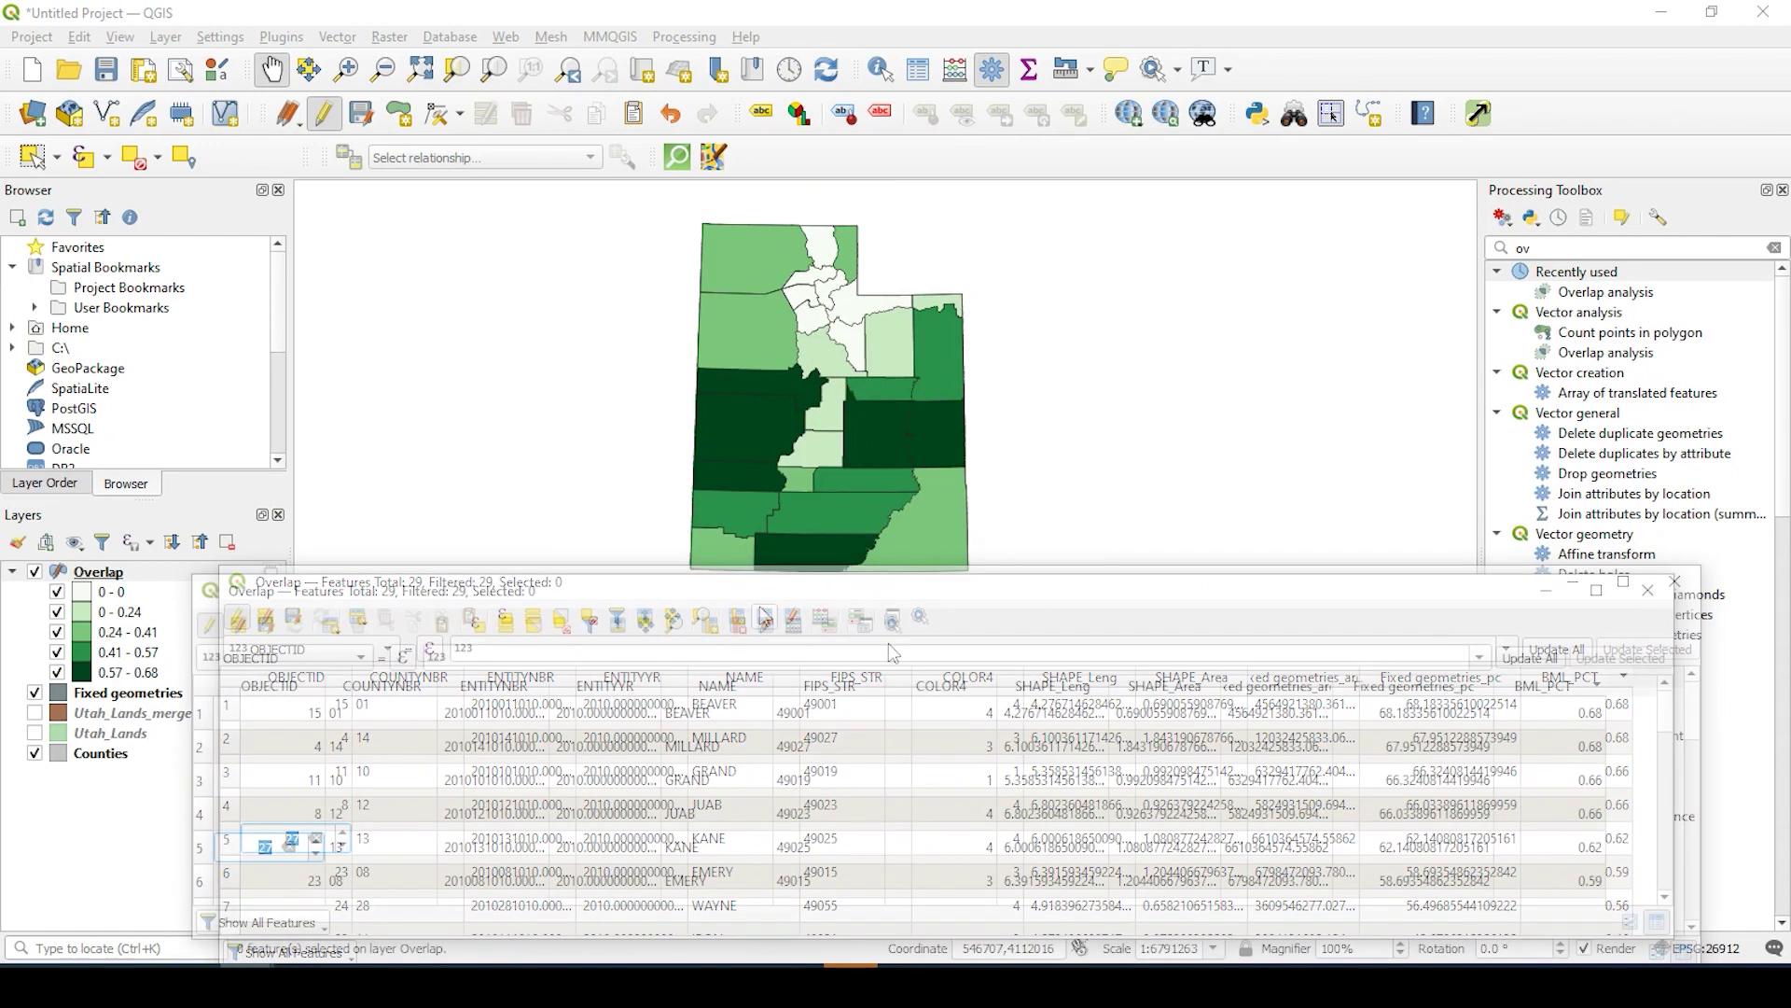